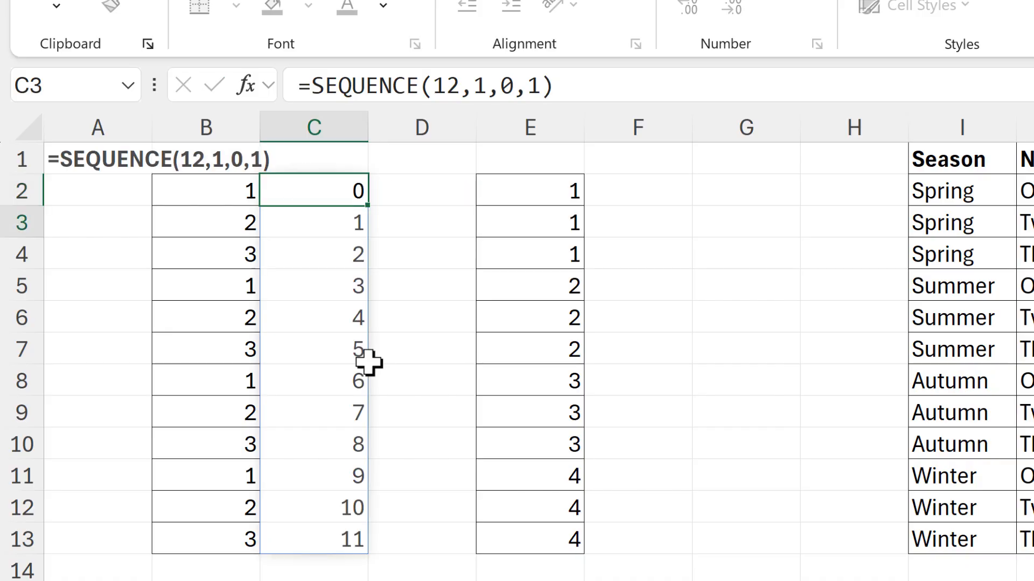
Step: Wrap the SEQUENCE formula in cell C2 in MOD with divisor 3, giving =MOD(SEQUENCE(12,1,0,1),3)
left_click(344, 195)
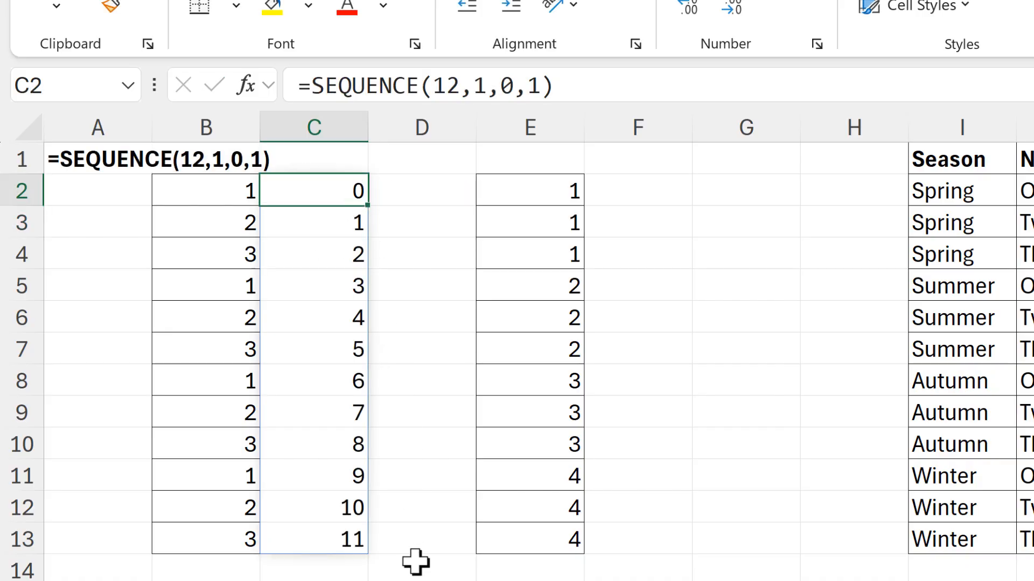
left_click(320, 85)
type("mod")
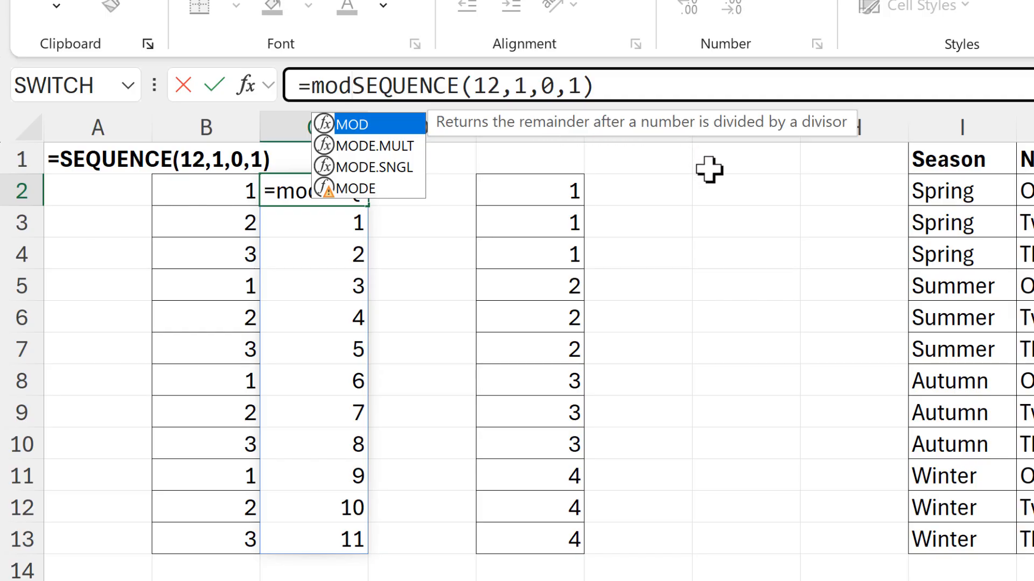
key("Tab")
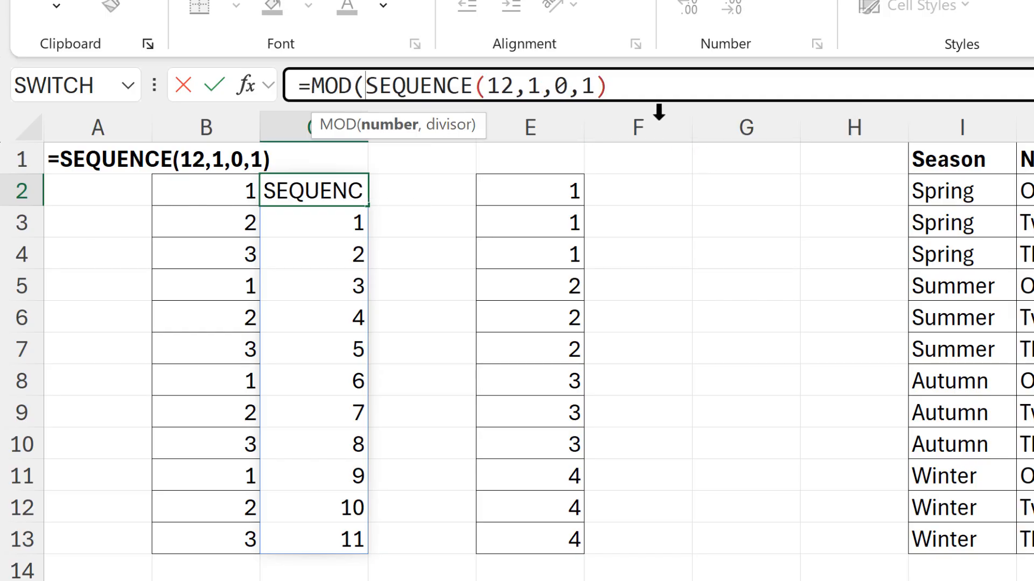
left_click(639, 86)
type(",")
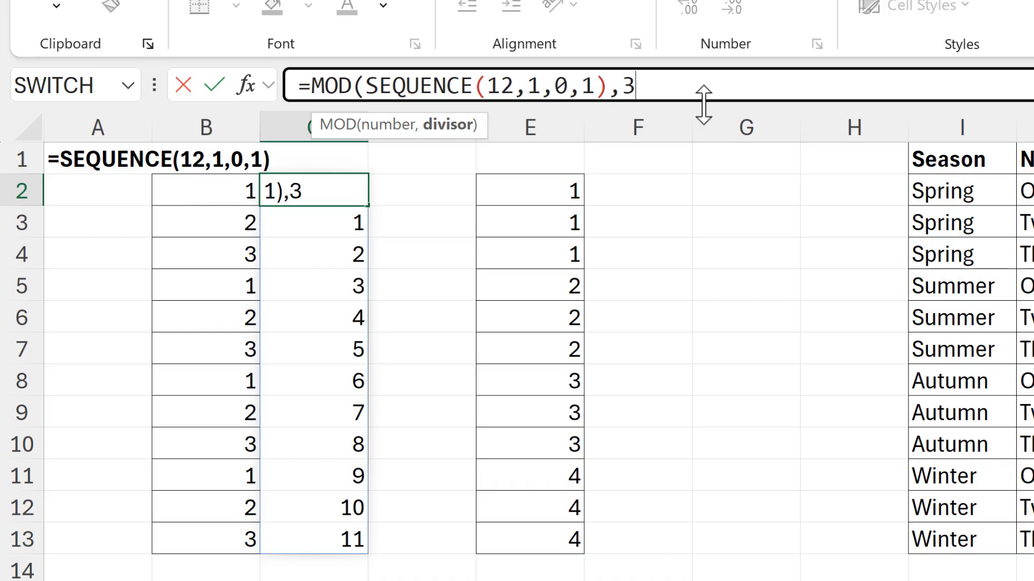
type("3")
key("Return")
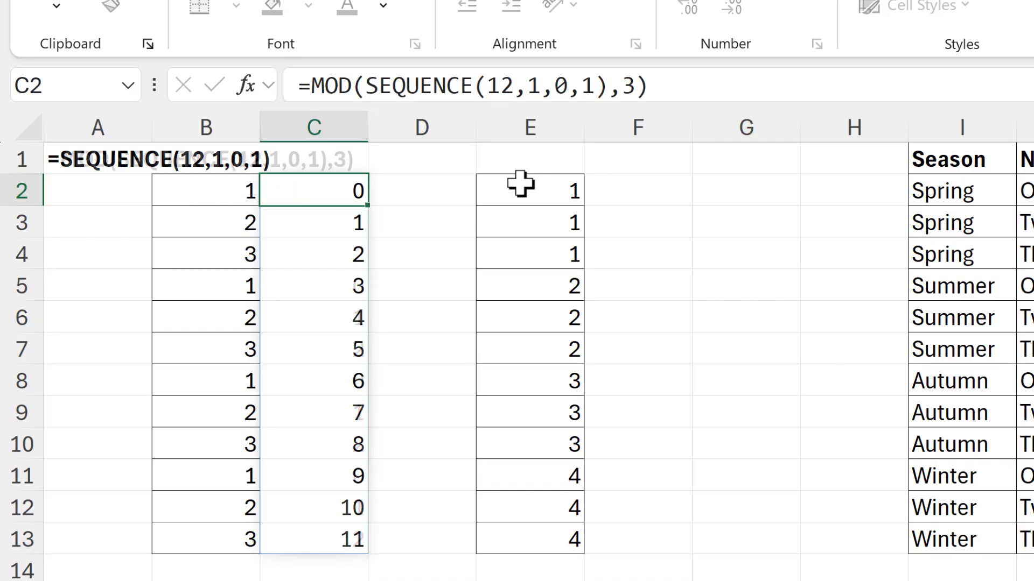
Step: Add 1 to the MOD result in cell C2, making the formula =MOD(SEQUENCE(12,1,0,1),3)+1
left_click(351, 193)
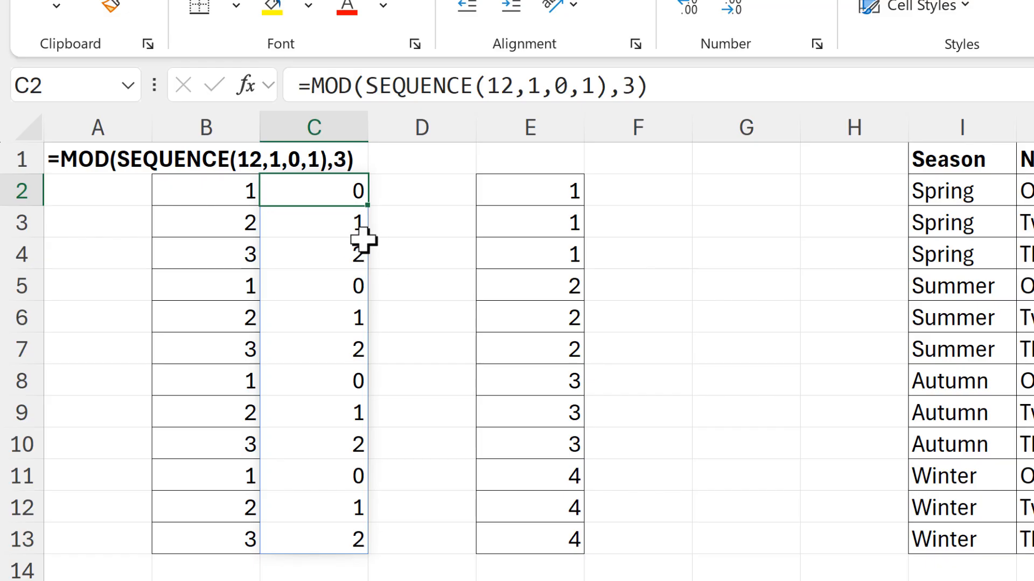
left_click(221, 194)
left_click_drag(219, 233, 219, 256)
left_click(321, 198)
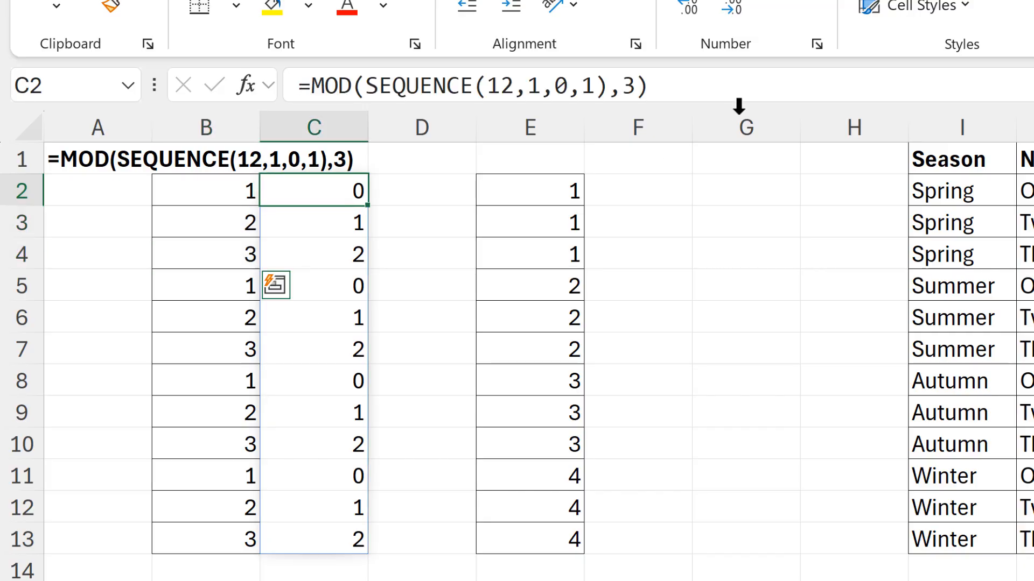
left_click(741, 88)
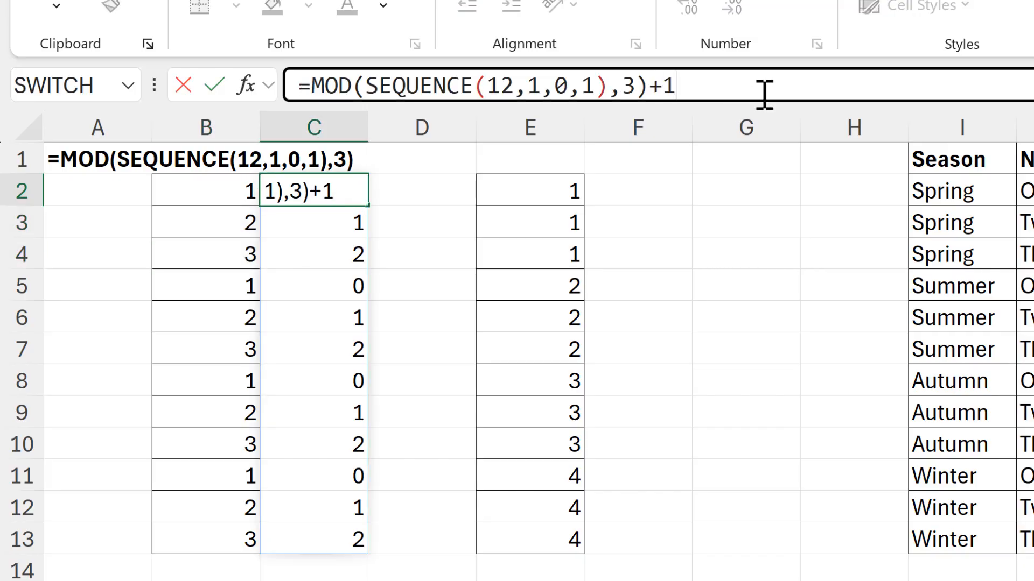
key("Return")
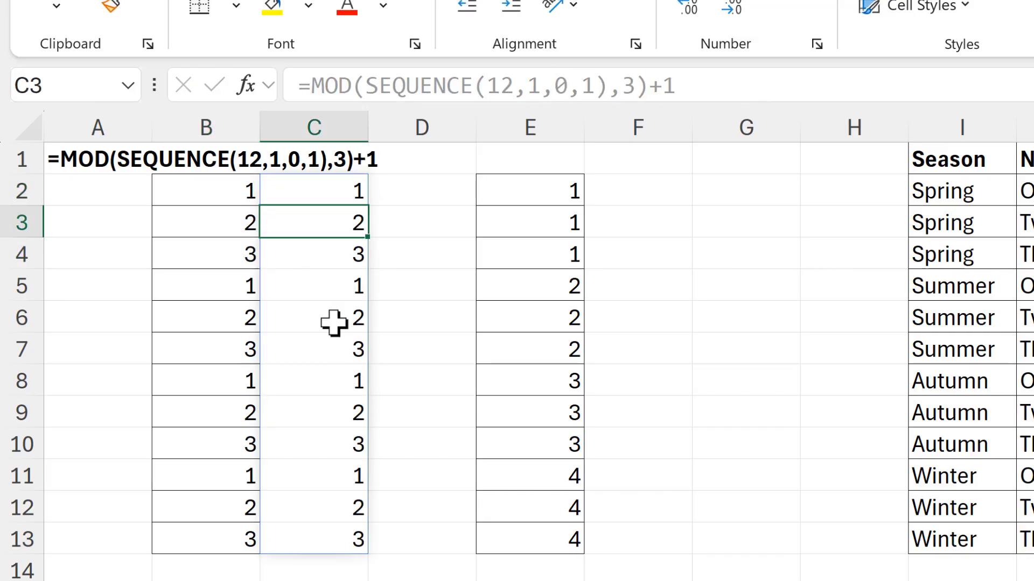
Step: Change the number added at the end of the C2 formula to 2
left_click(316, 190)
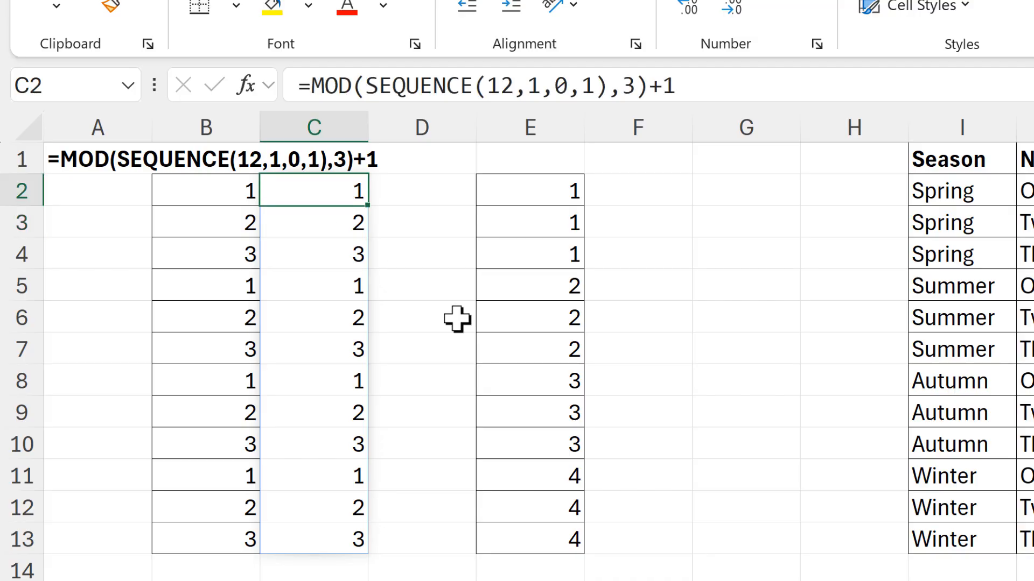
left_click(701, 79)
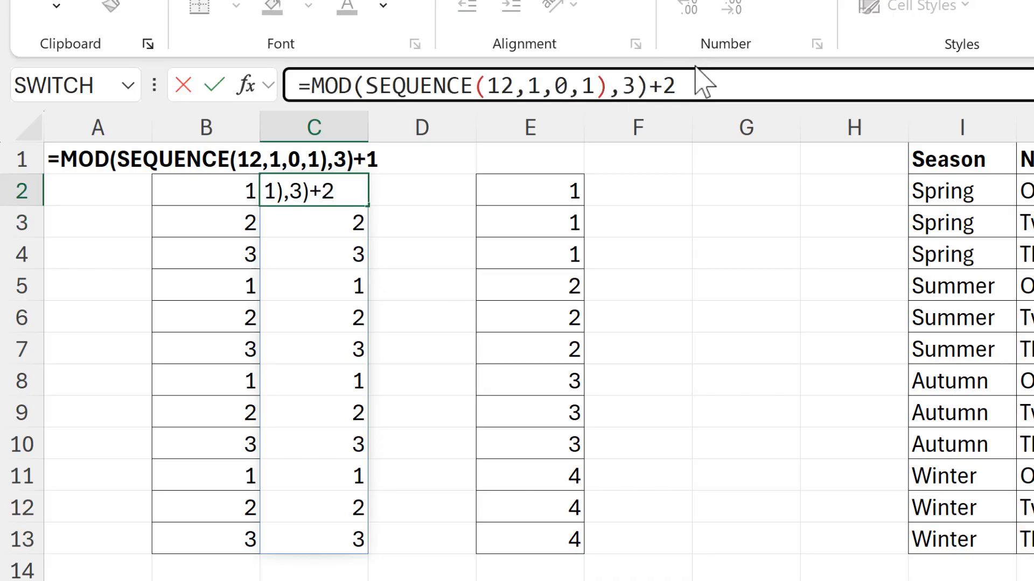
key("Return")
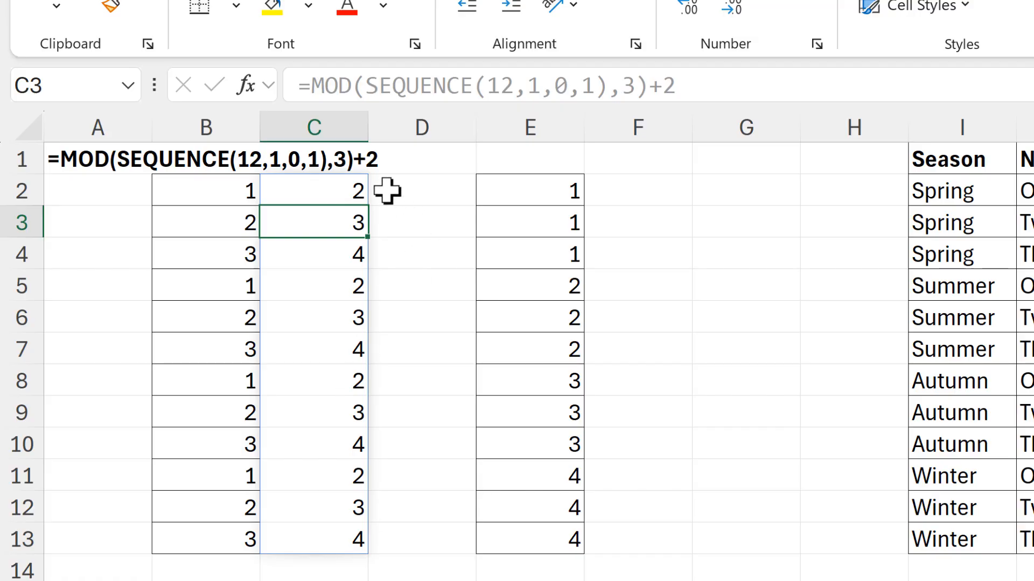
Step: Multiply the MOD part of the C2 formula by 2, giving =MOD(SEQUENCE(12,1,0,1),3)*2+2, and check the first three results
left_click(346, 192)
left_click(652, 88)
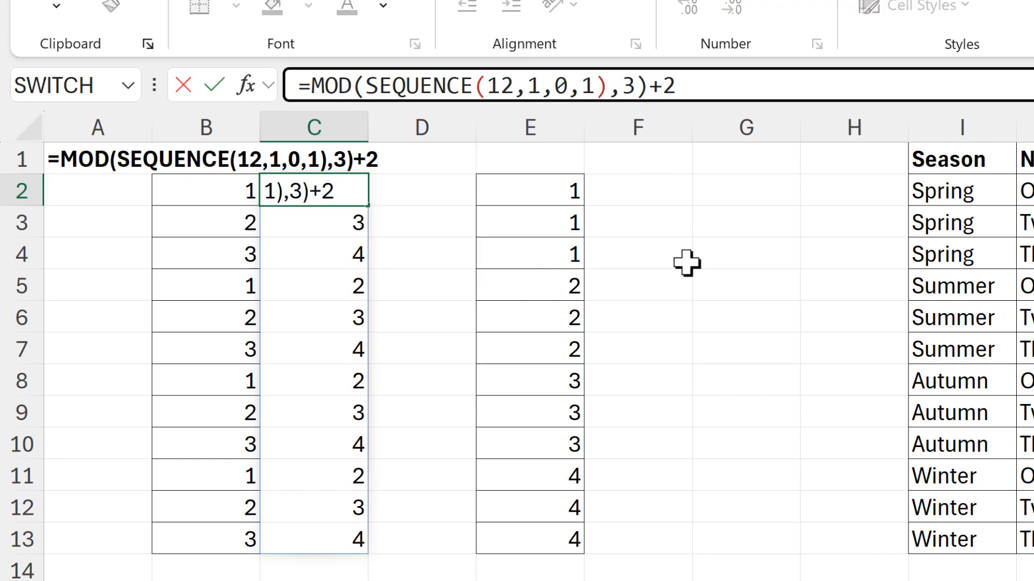
type("*")
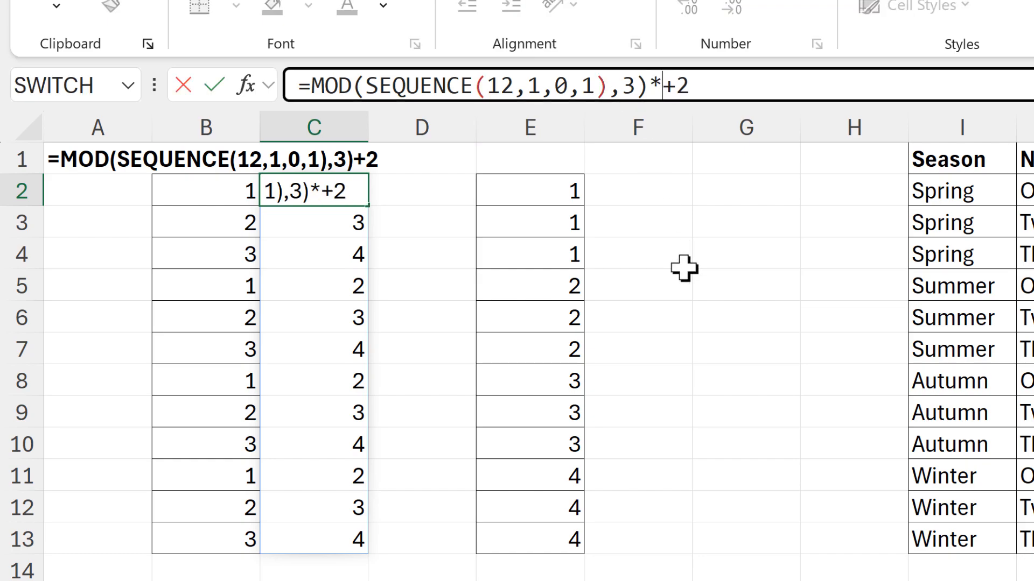
type("2")
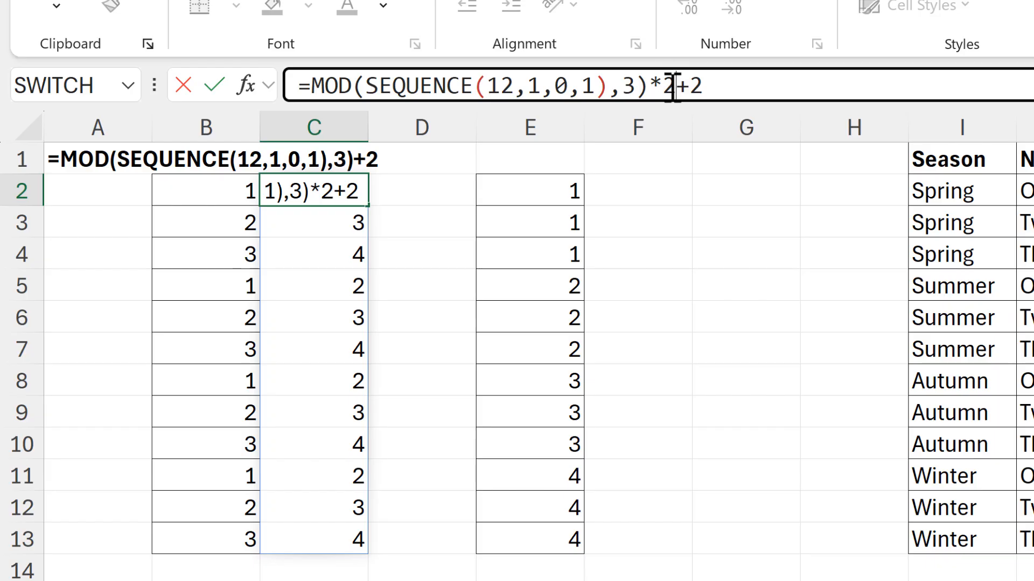
left_click_drag(717, 86, 682, 88)
left_click(715, 89)
key("Return")
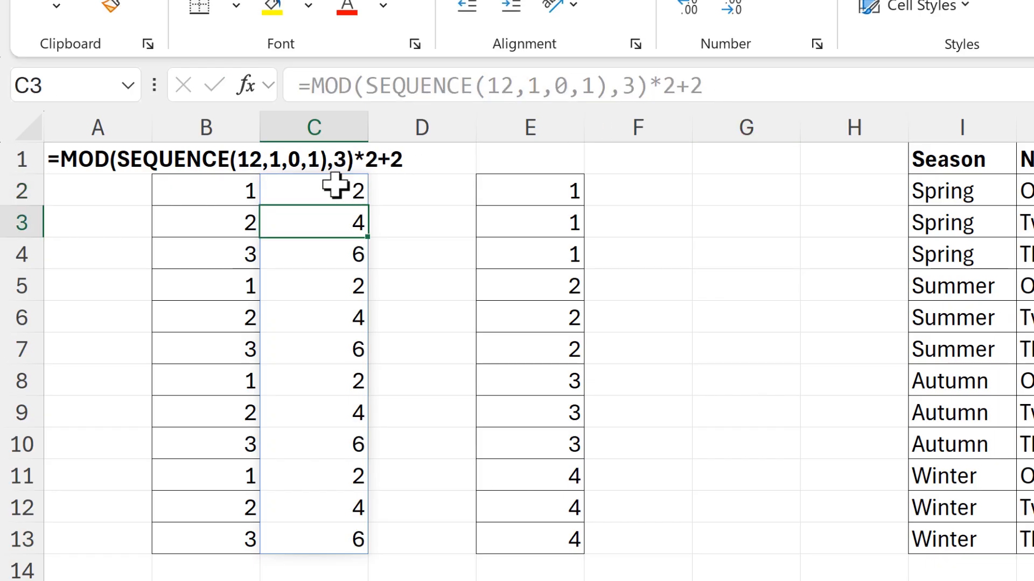
left_click(335, 186)
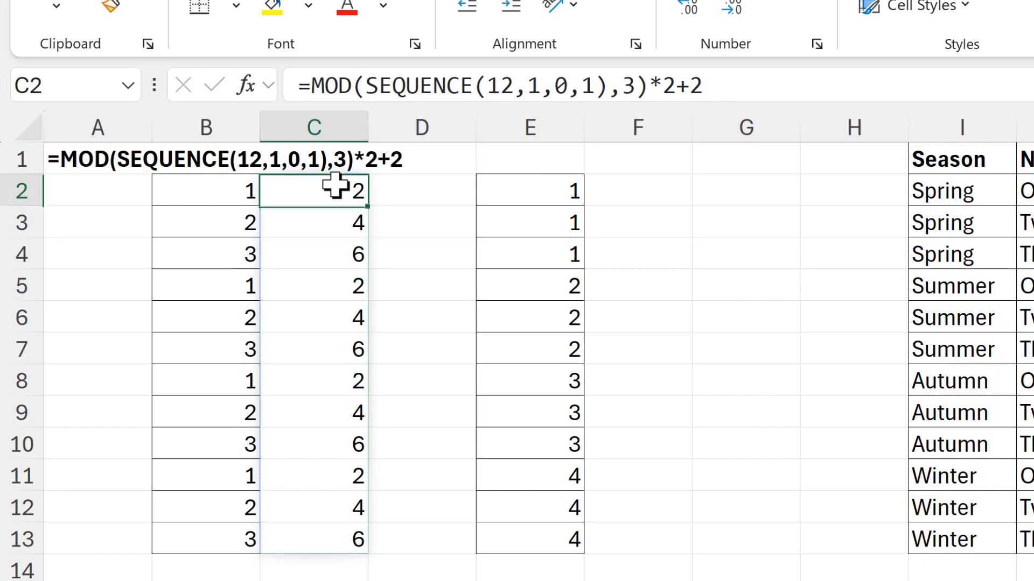
left_click(335, 220)
left_click(339, 257)
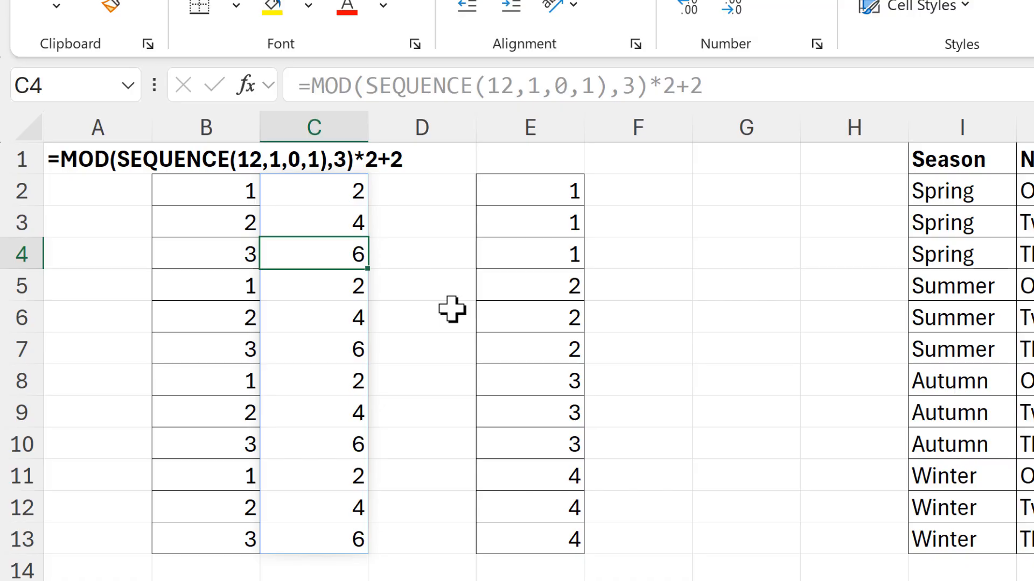
Step: Enter =SEQUENCE(12,1,1,1/3) in cell F2 to generate 12 rows starting at 1 in steps of one third
left_click(640, 192)
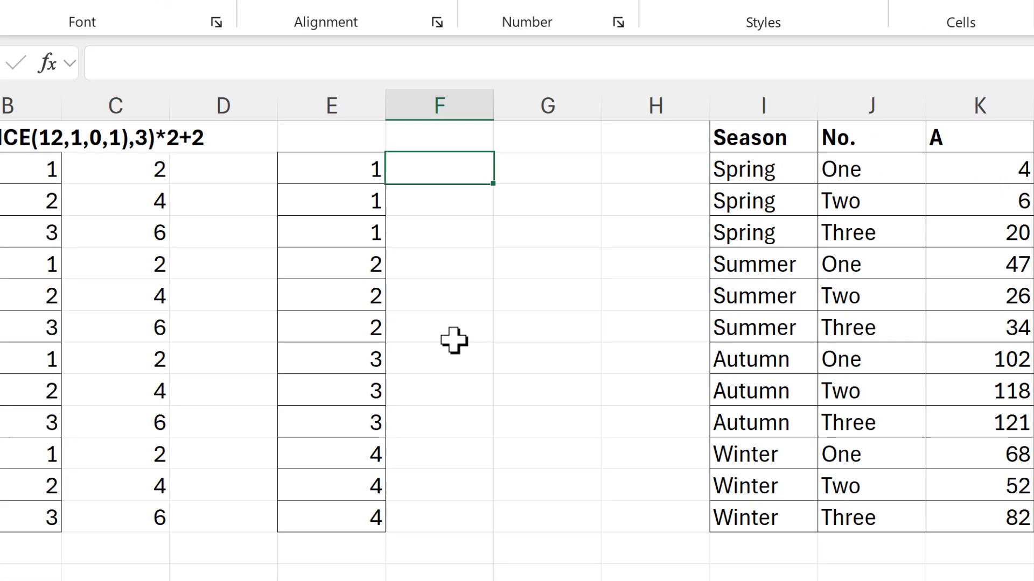
type("=seq")
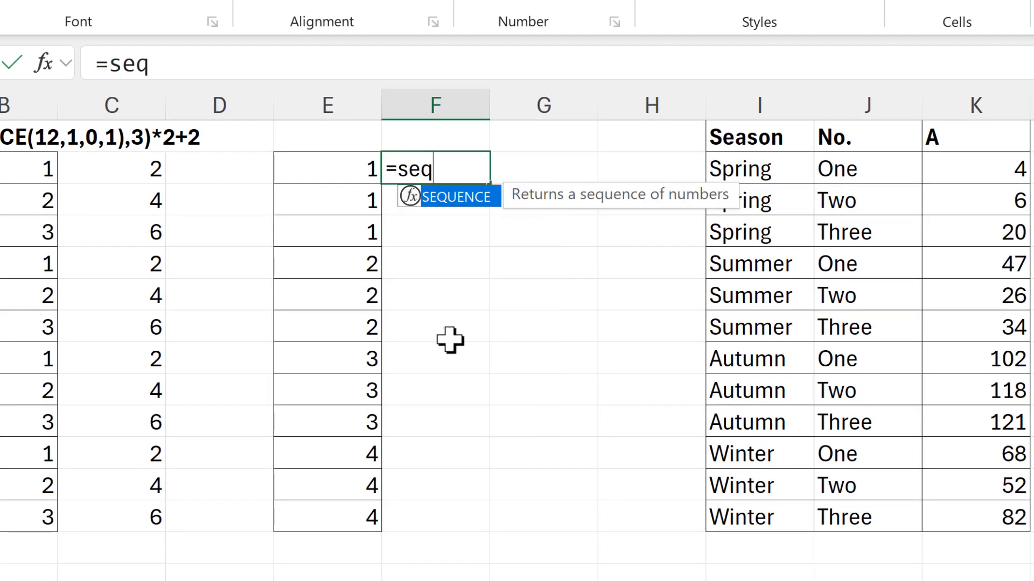
key("Tab")
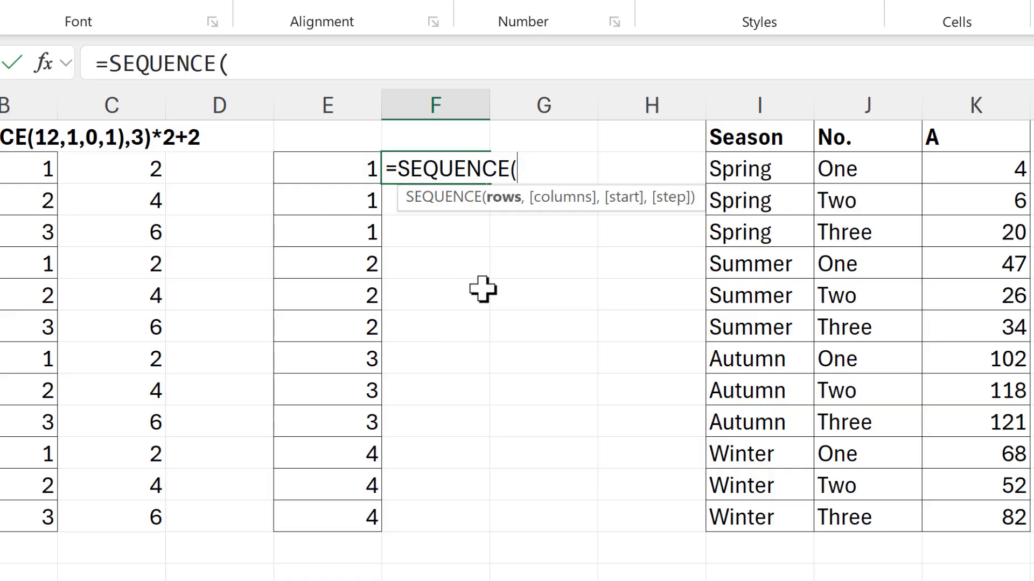
type("12")
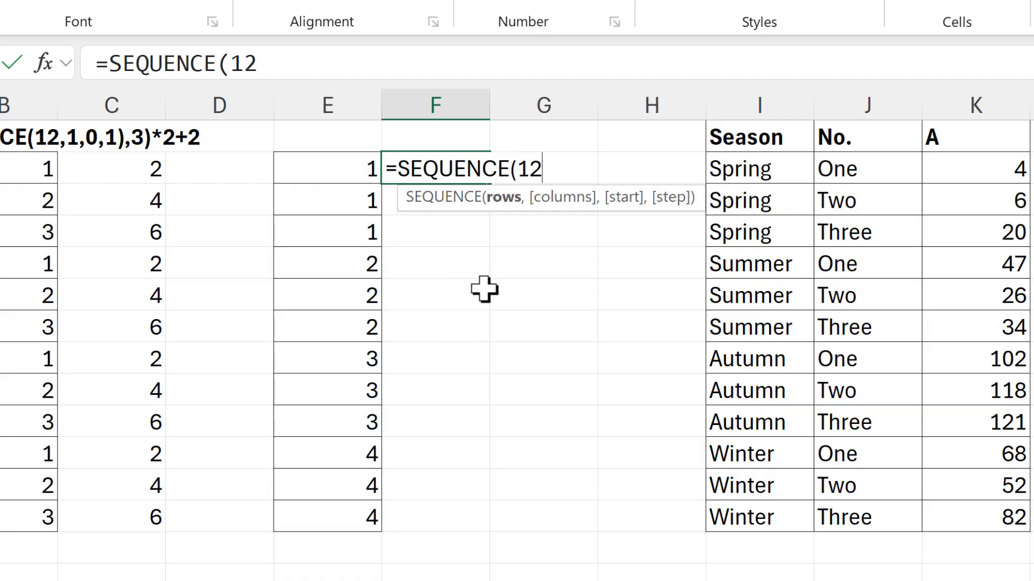
type(",1,")
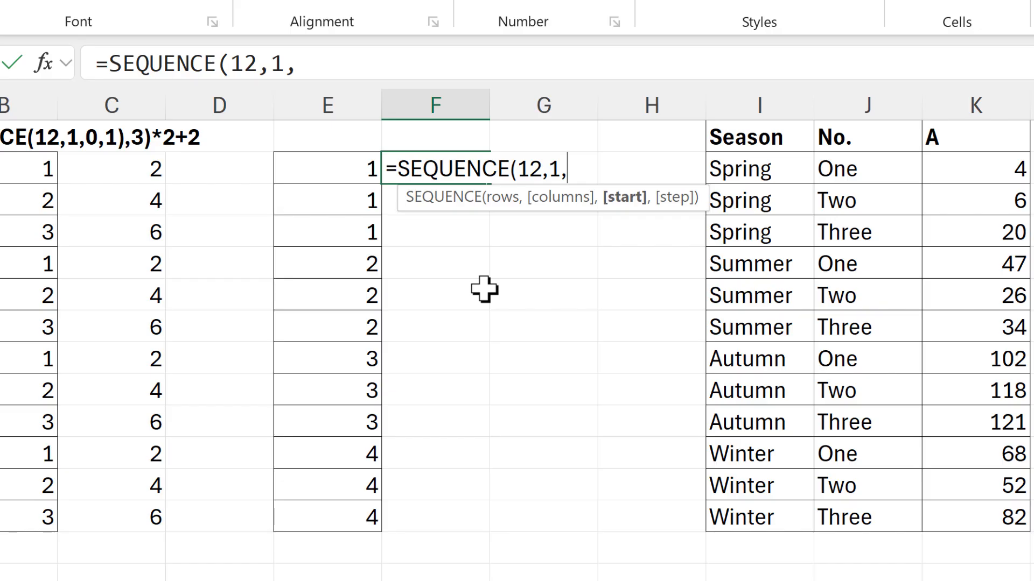
type("1,1/3")
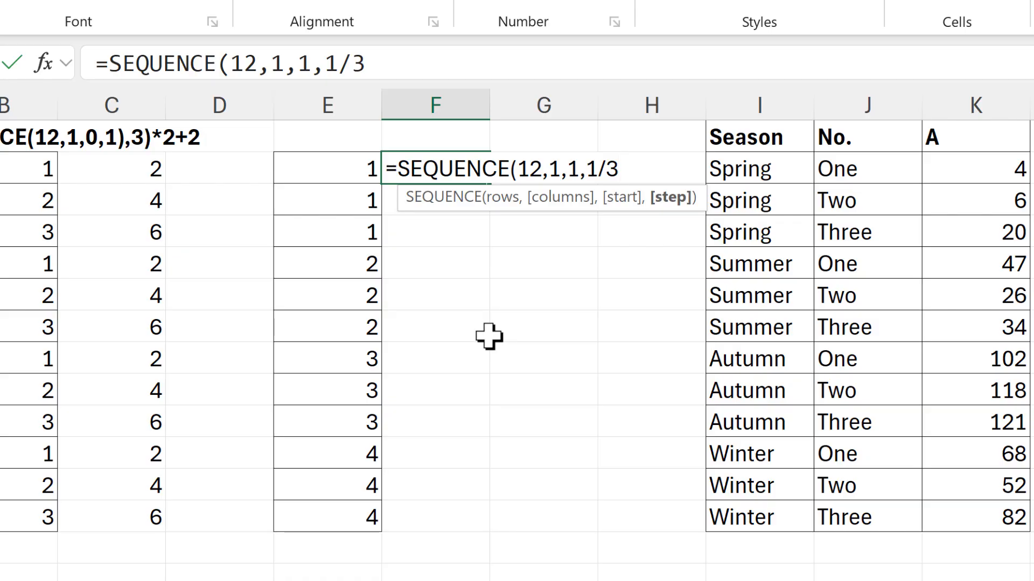
type(")")
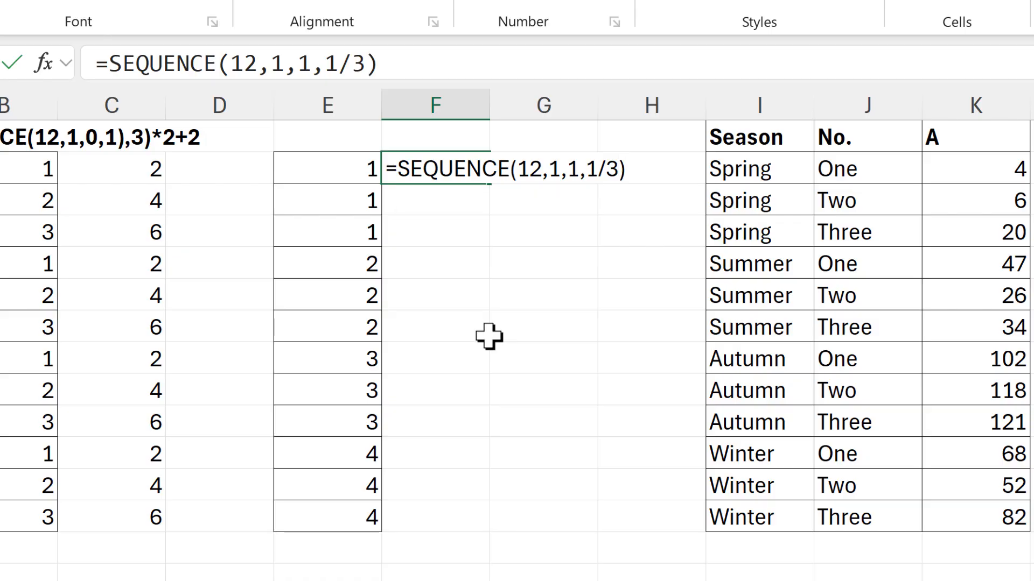
key("Return")
Step: Wrap the SEQUENCE formula in cell F2 in INT, giving =INT(SEQUENCE(12,1,1,1/3))
left_click(477, 162)
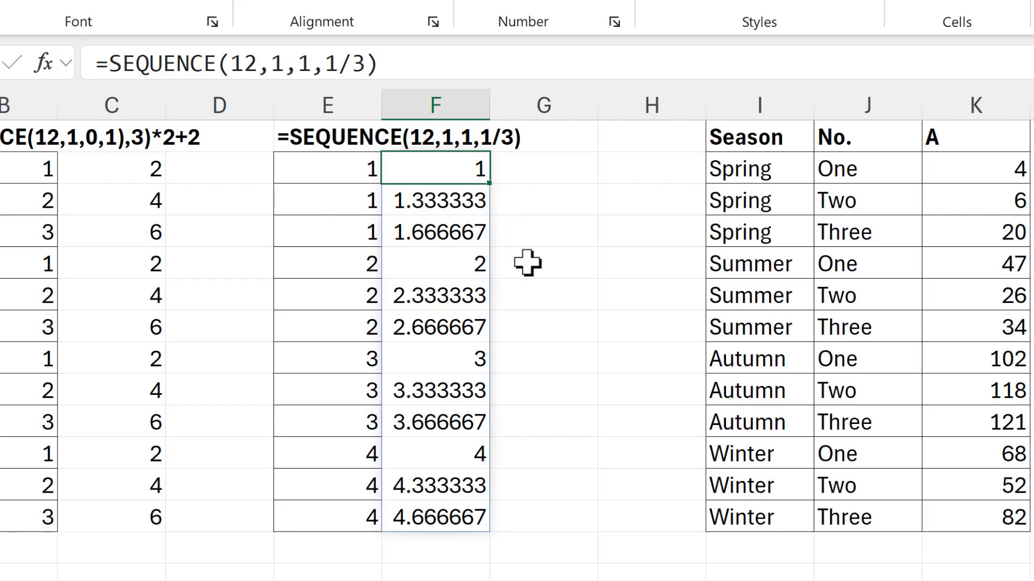
key("F2")
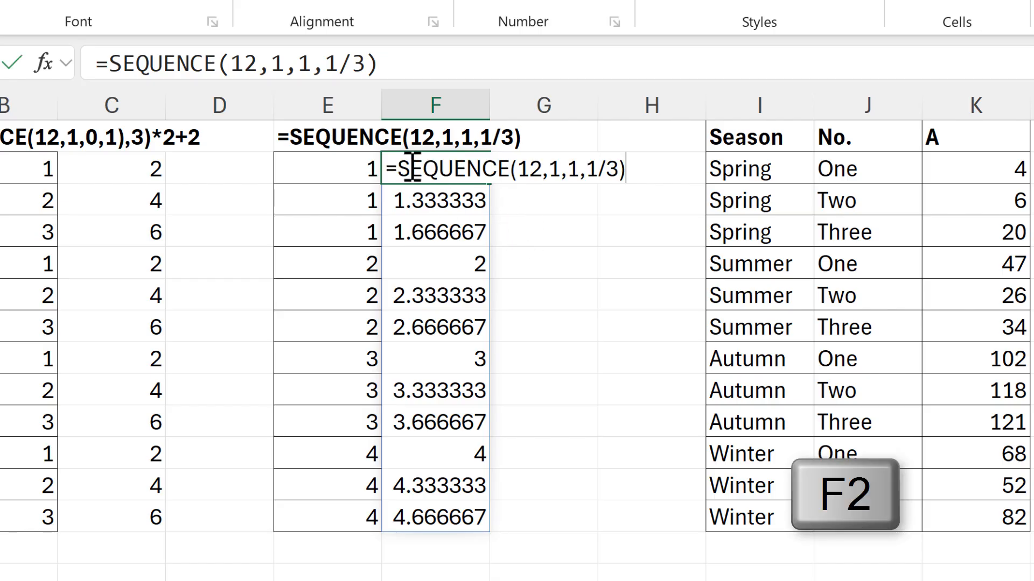
left_click(399, 169)
type("int")
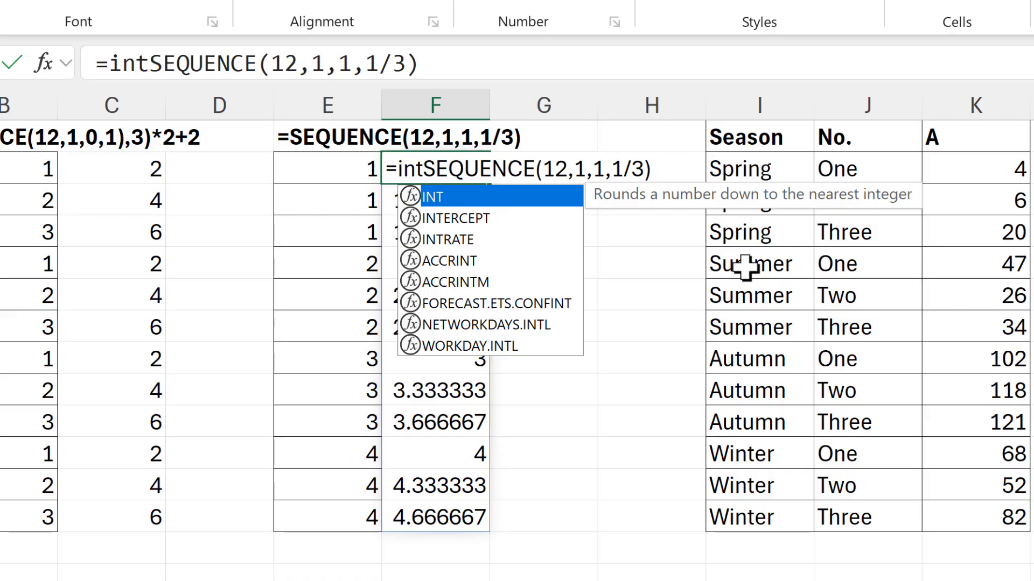
key("Tab")
left_click(673, 168)
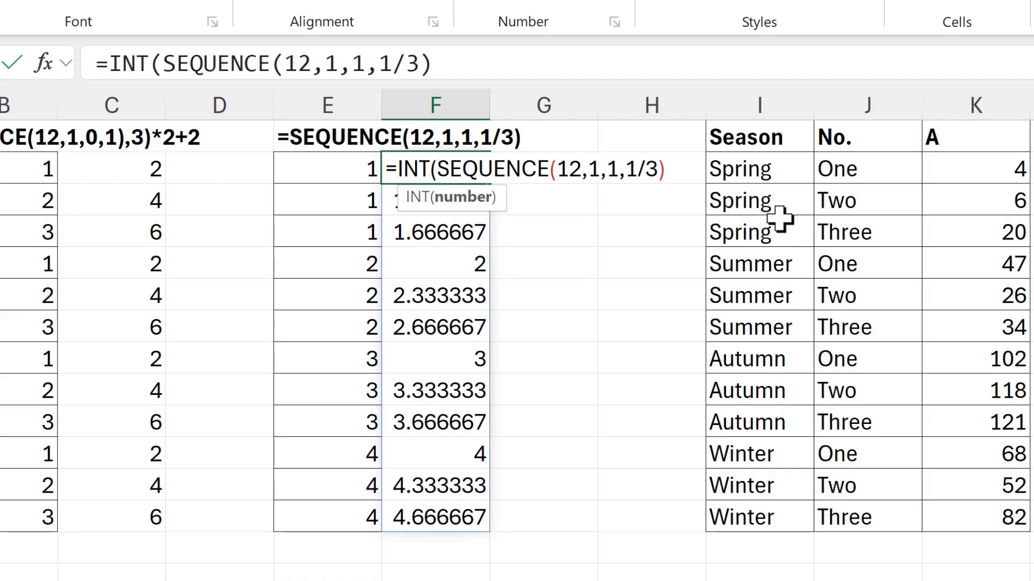
type(")")
key("Return")
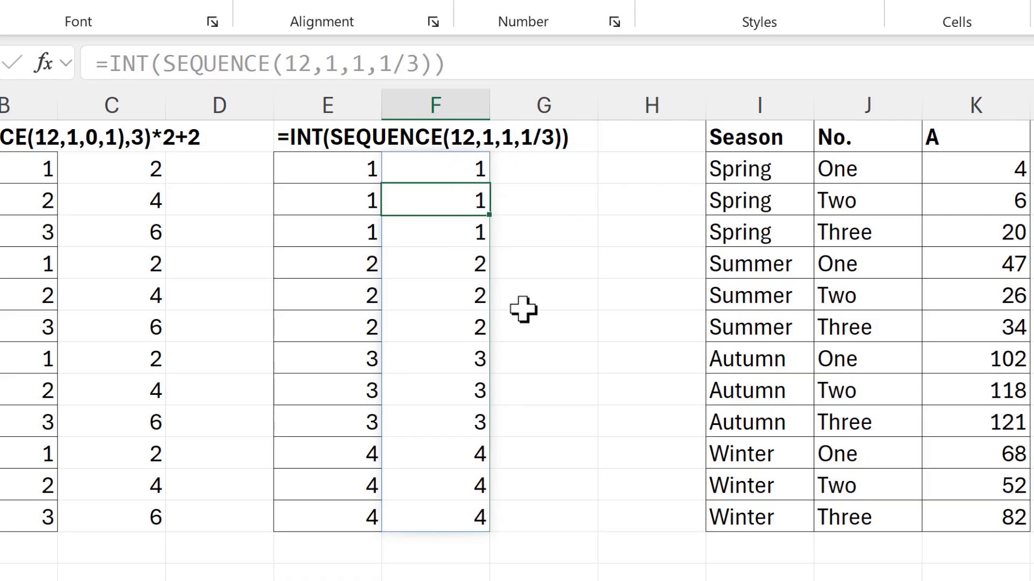
Step: Enter the starting value 2 in cell N2 and the formula =N2 in cell N3, beside the example numbers in column M
left_click(541, 237)
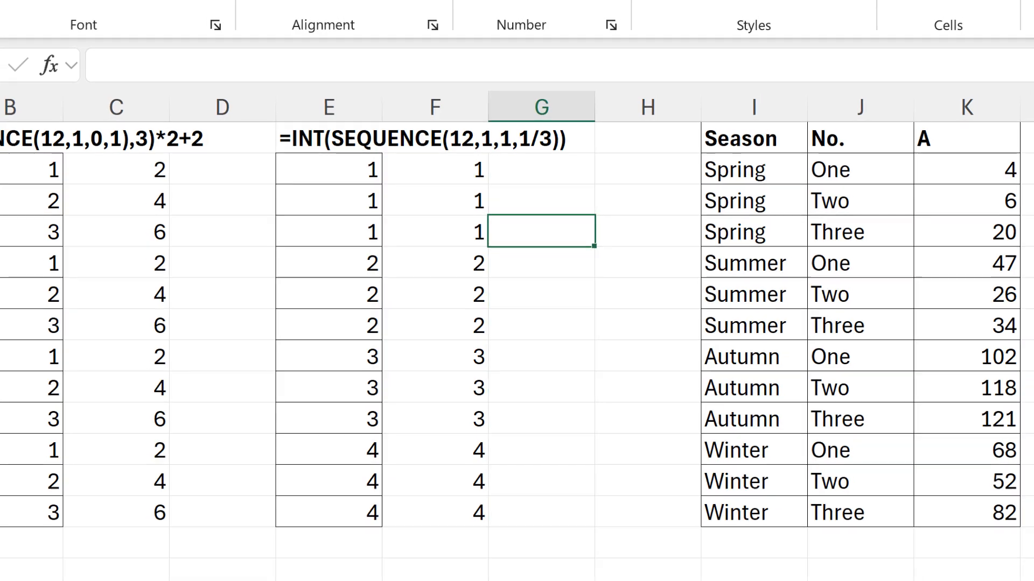
scroll(517, 323, "right", 5)
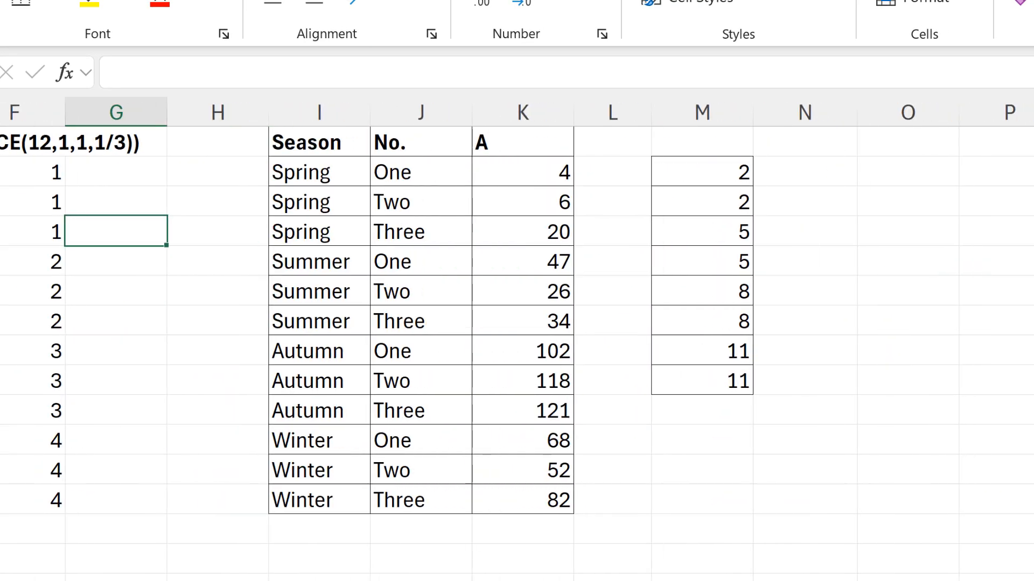
scroll(517, 323, "right", 3)
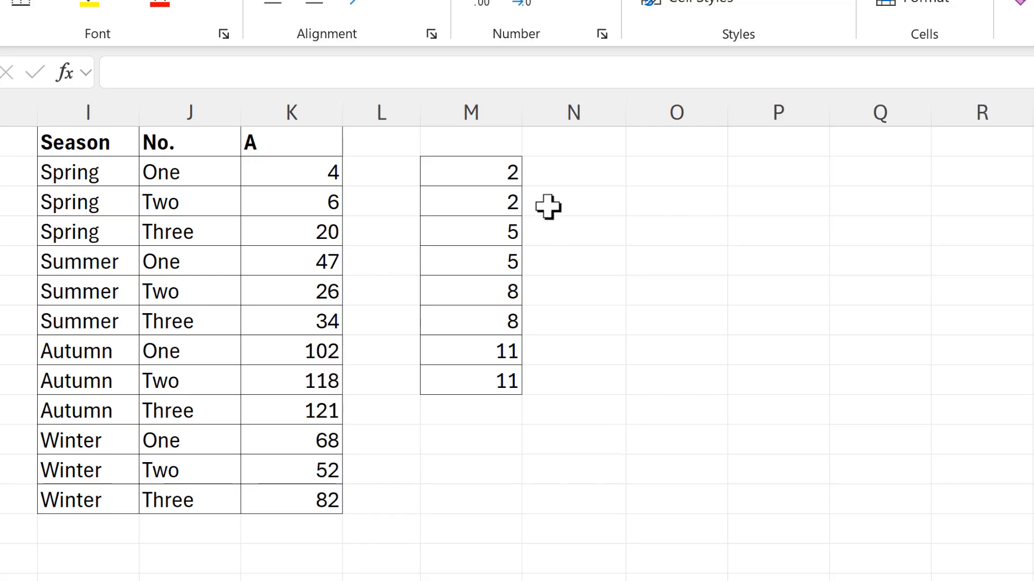
left_click(549, 181)
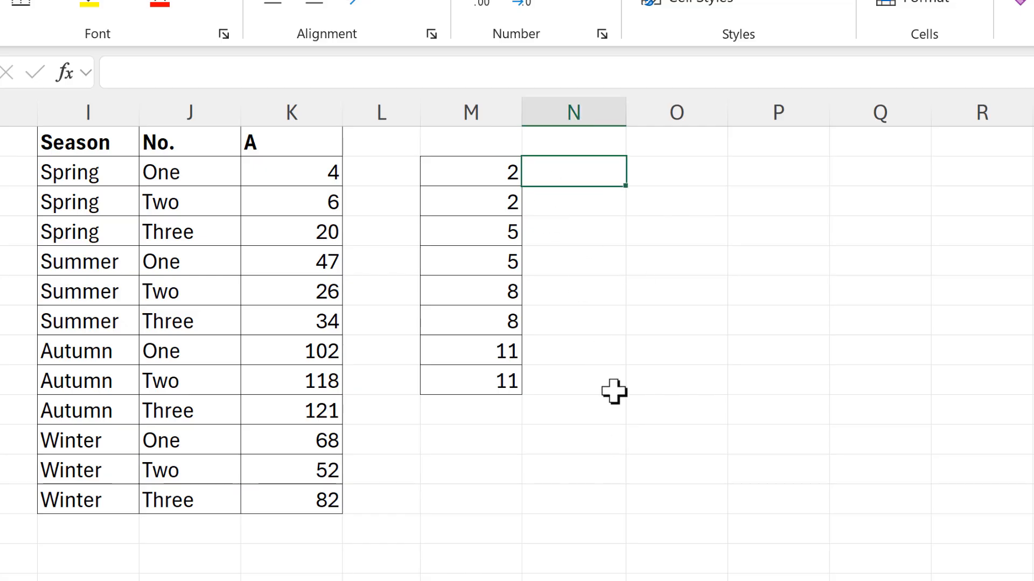
type("2")
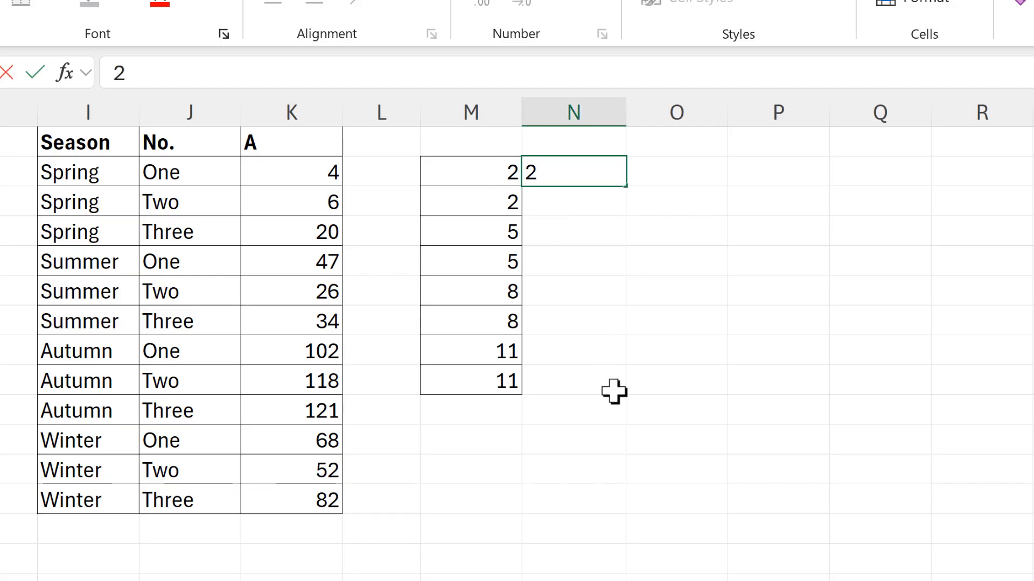
key("Return")
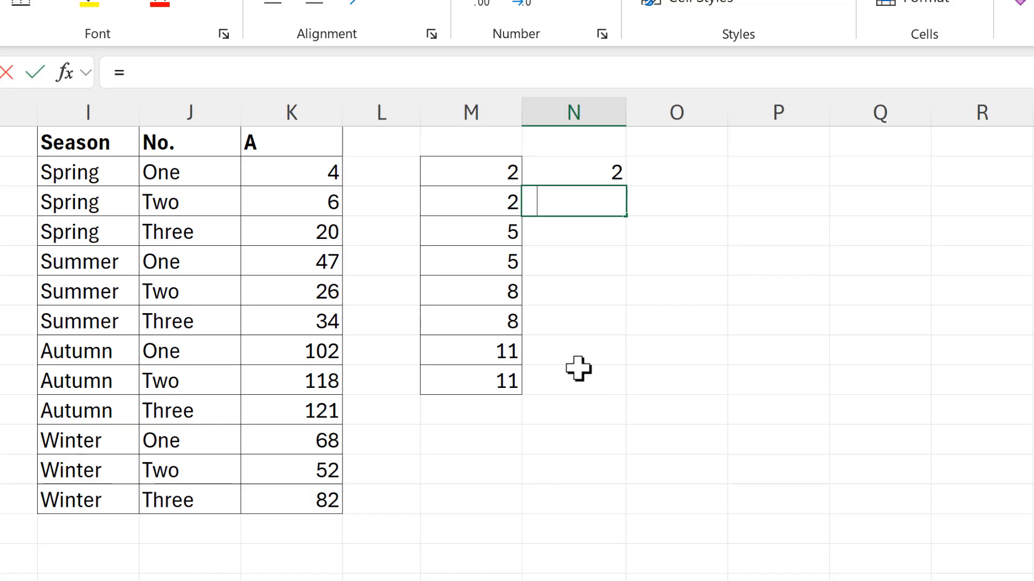
type("=")
left_click(565, 170)
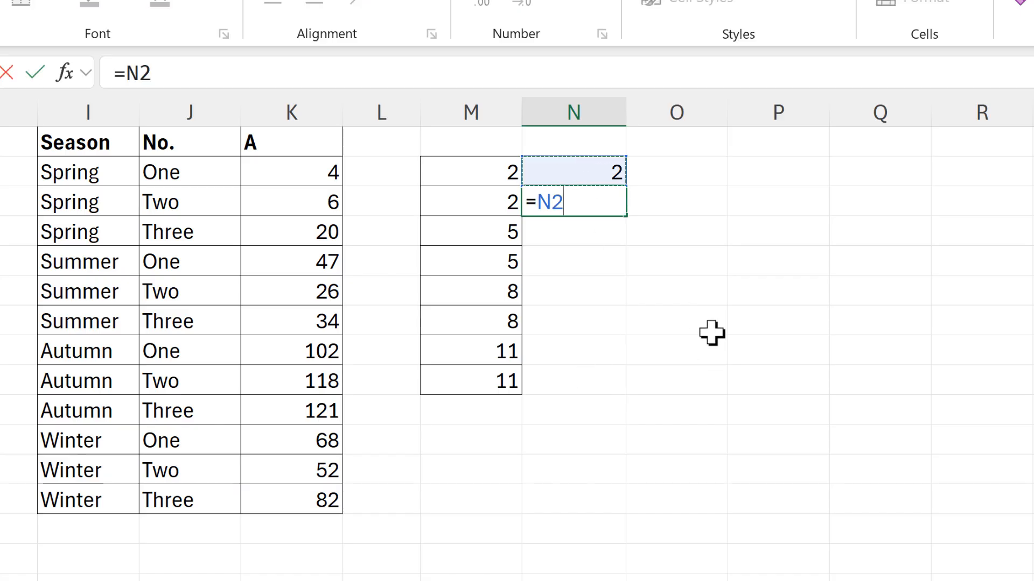
key("Return")
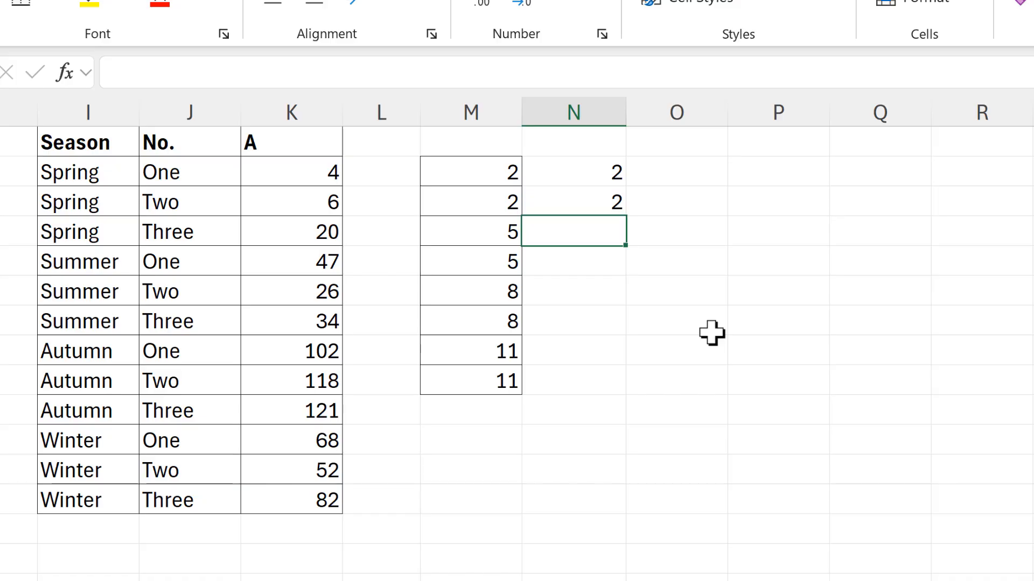
Step: Enter the formula =N2+3 in cell N4
type("=")
left_click(568, 170)
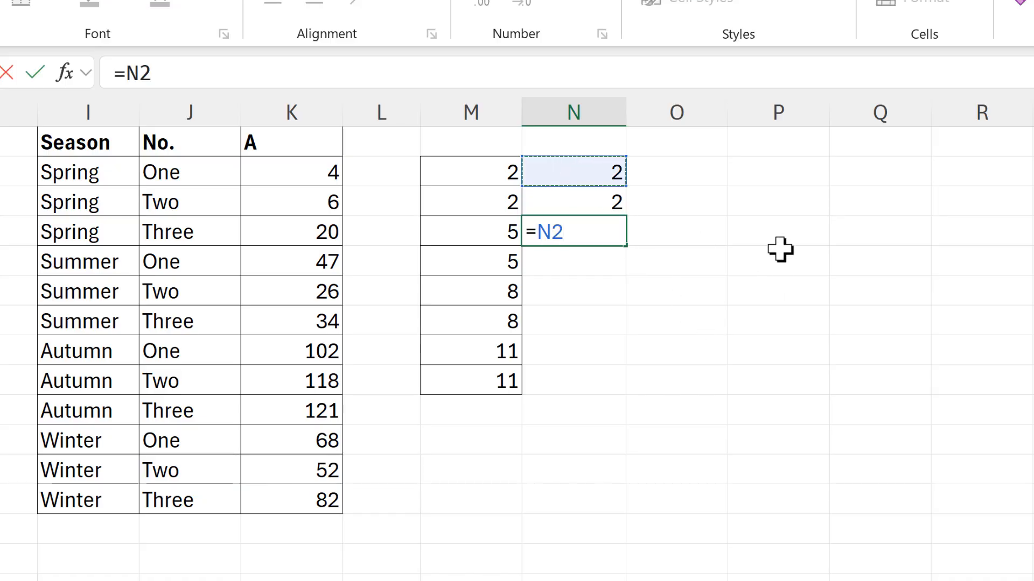
type("+3")
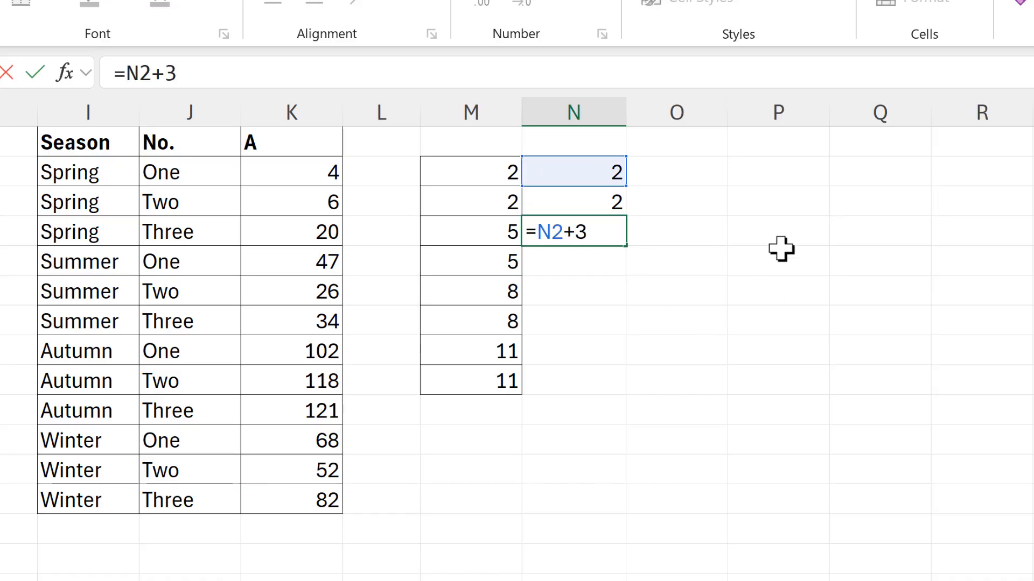
key("Return")
Step: Fill the N4 formula down to cell N9 and inspect the reference in the last formula
left_click(618, 236)
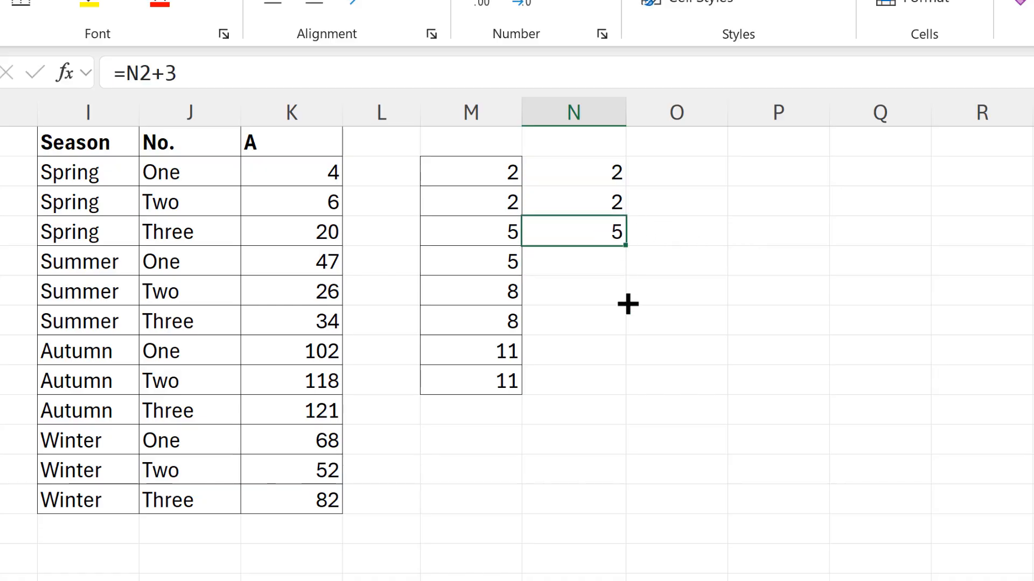
left_click_drag(627, 304, 608, 387)
left_click(605, 386)
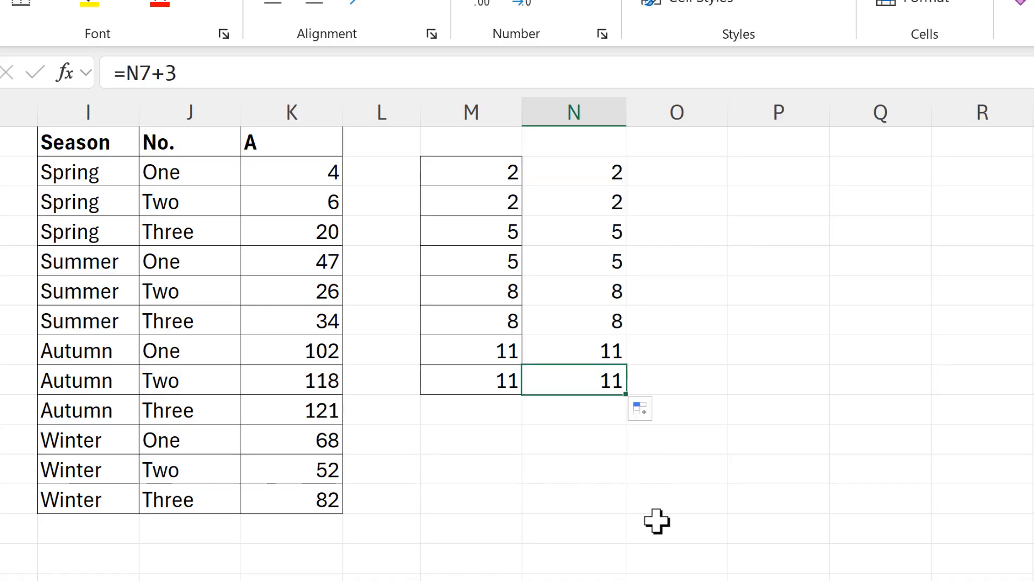
key("F2")
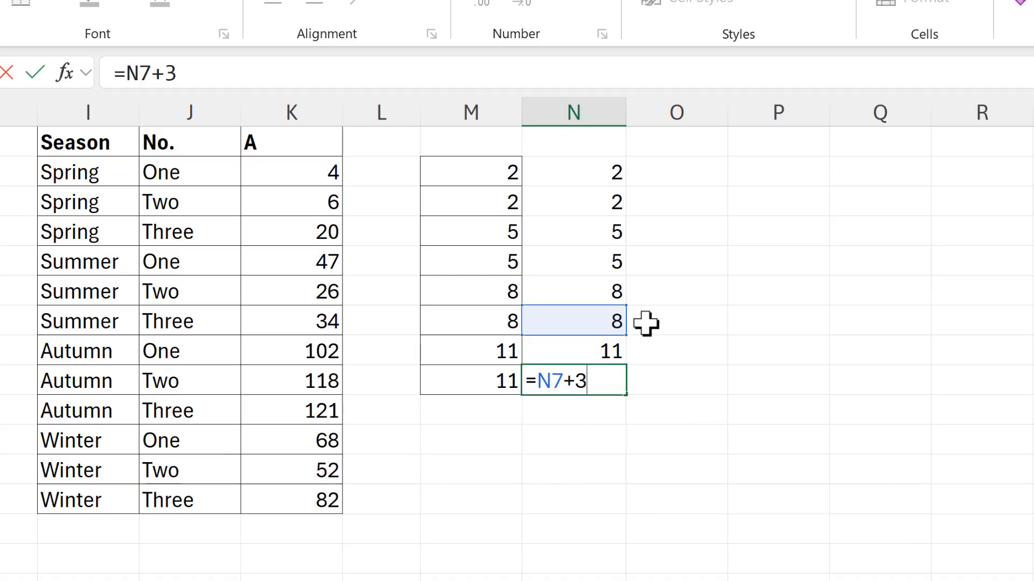
key("Return")
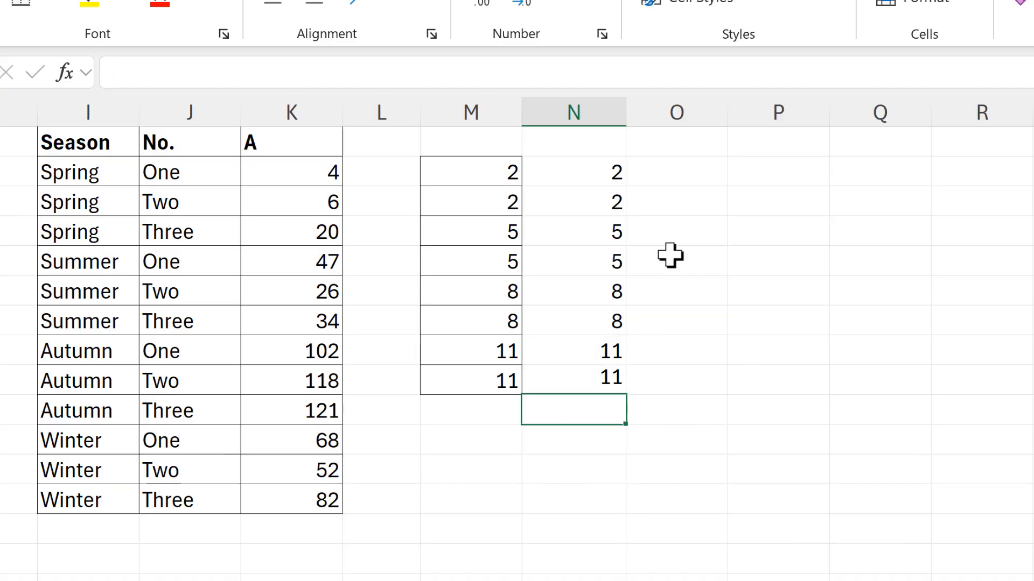
Step: Enter =CHOOSEROWS(I1:K13,N2:N9) in cell O2 to return the season table rows numbered in column N
left_click(666, 168)
type("=choosero")
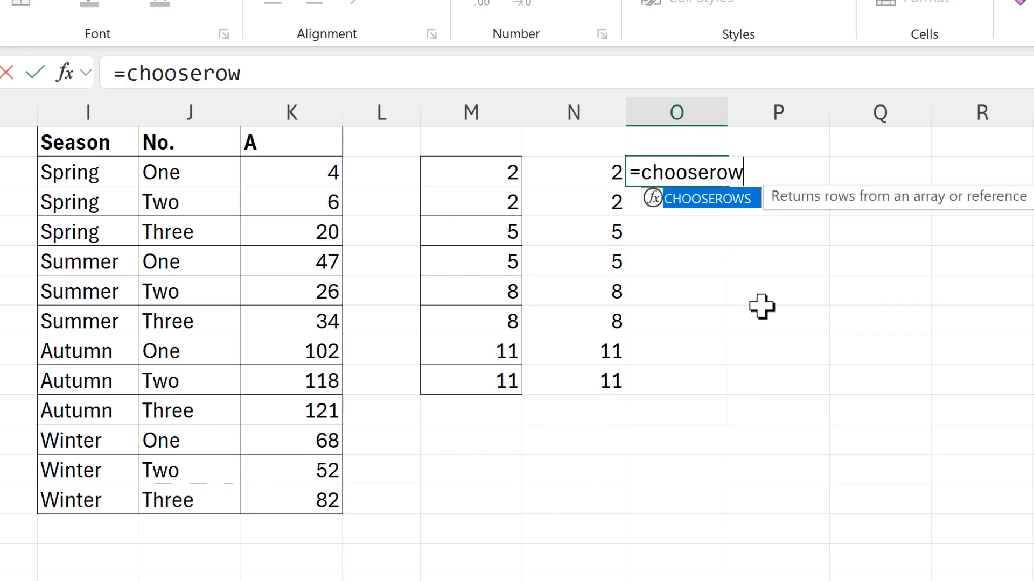
type("w")
key("Tab")
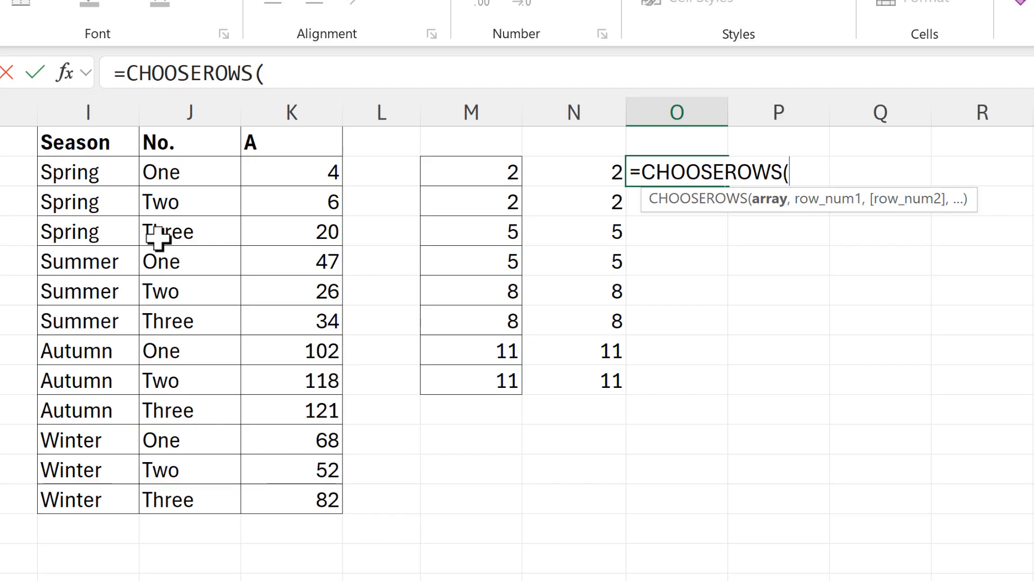
left_click_drag(76, 142, 297, 498)
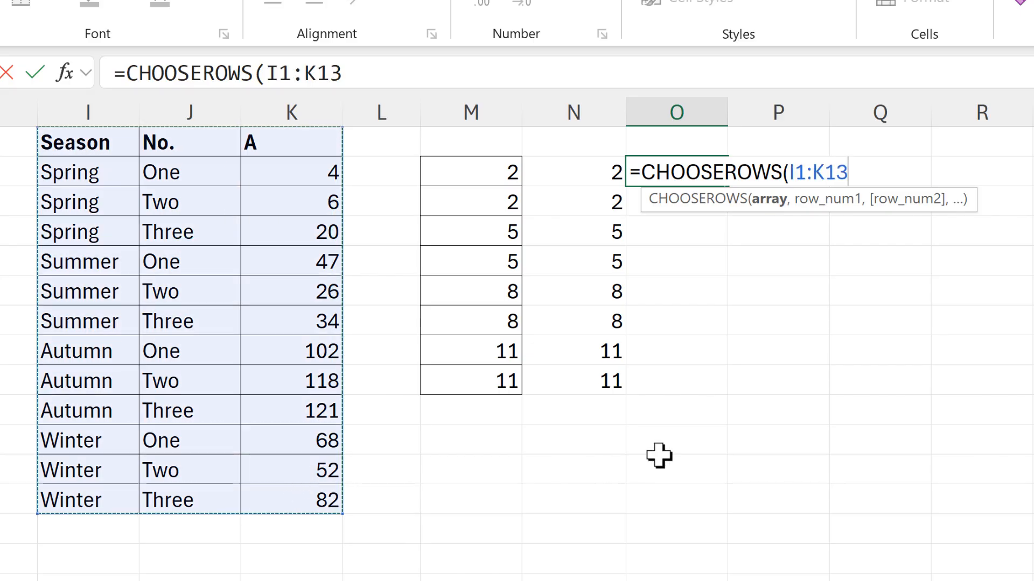
type(",")
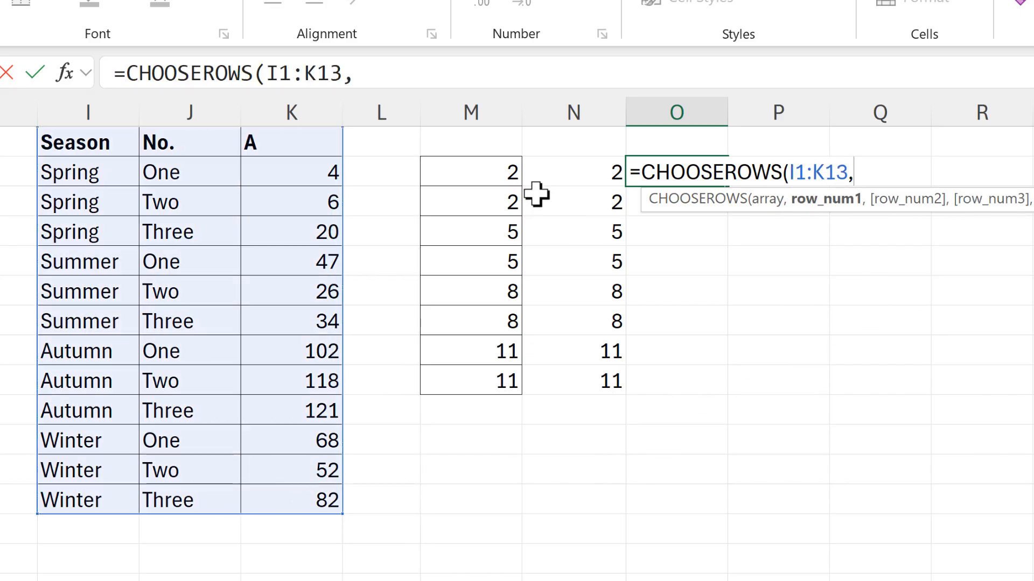
left_click_drag(581, 181, 609, 383)
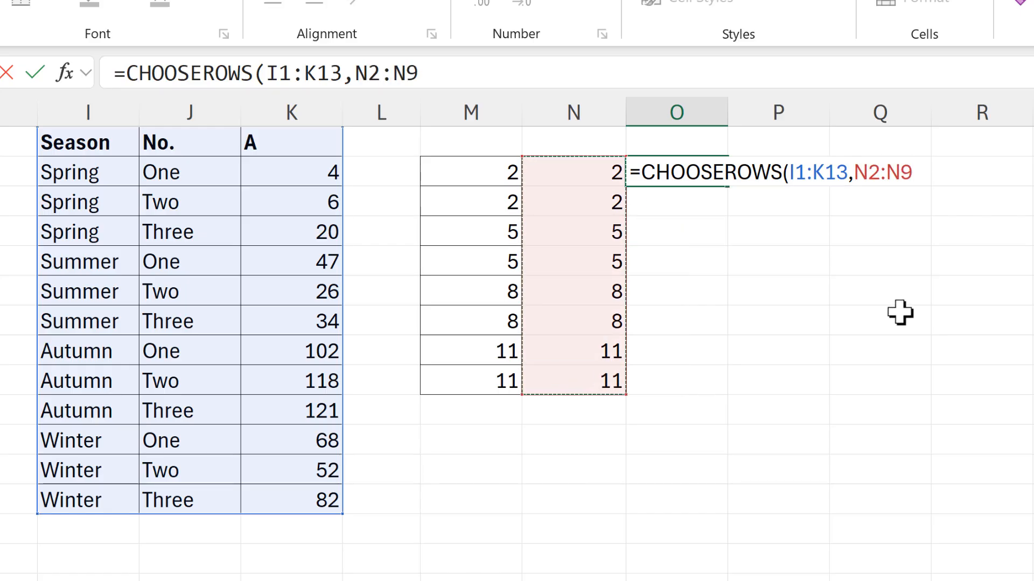
key("Return")
Step: Convert the N2:N9 reference in the O2 formula to its array constant, giving =CHOOSEROWS(I1:K13,{2;2;5;5;8;8;11;11})
left_click(682, 161)
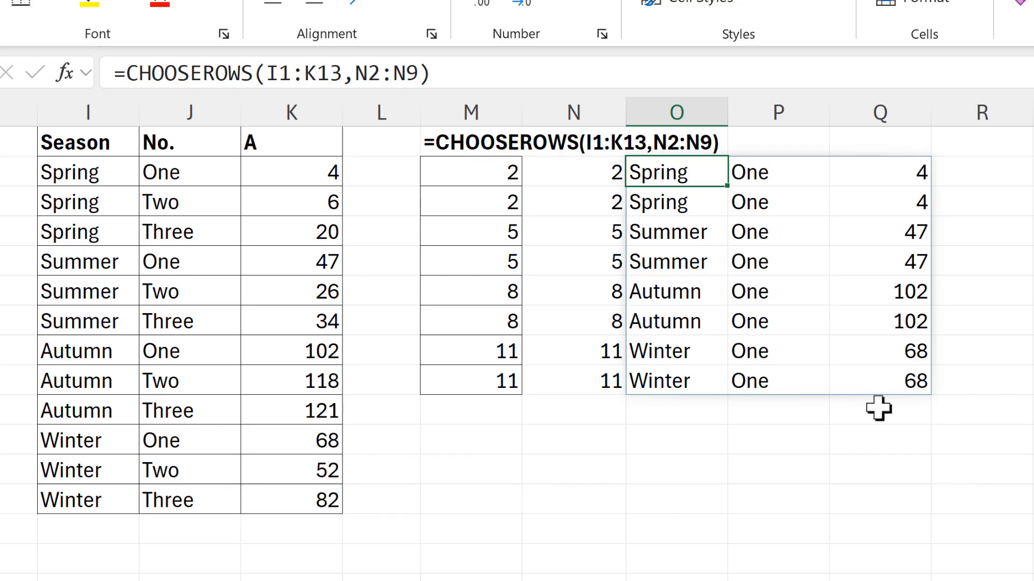
left_click_drag(416, 80, 355, 81)
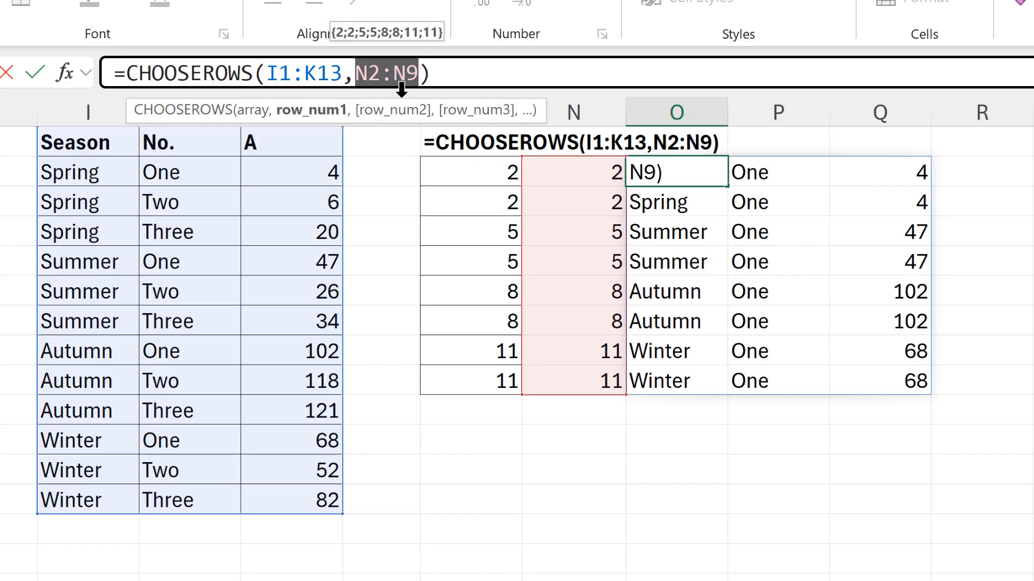
key("F9")
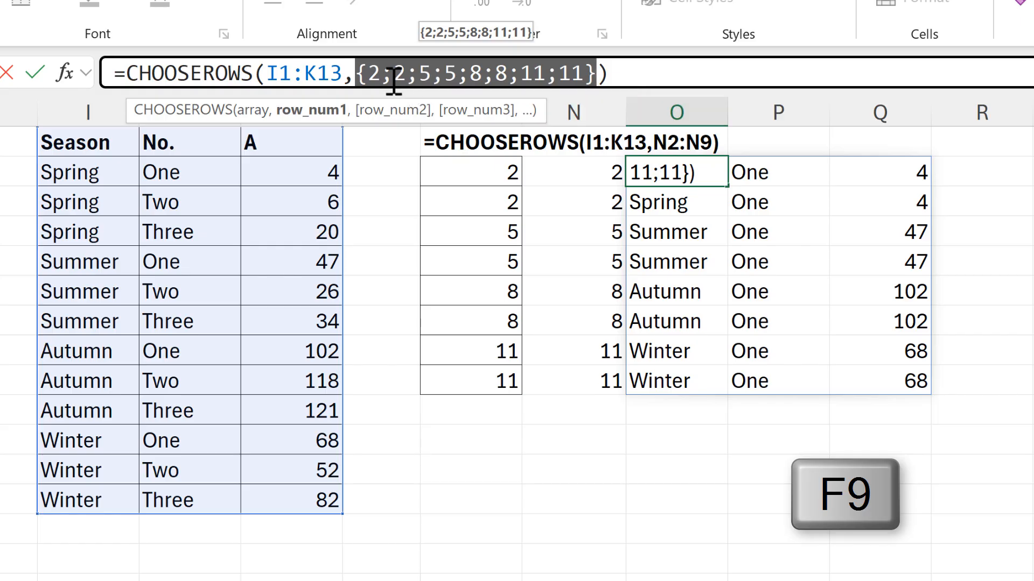
left_click(618, 69)
key("Return")
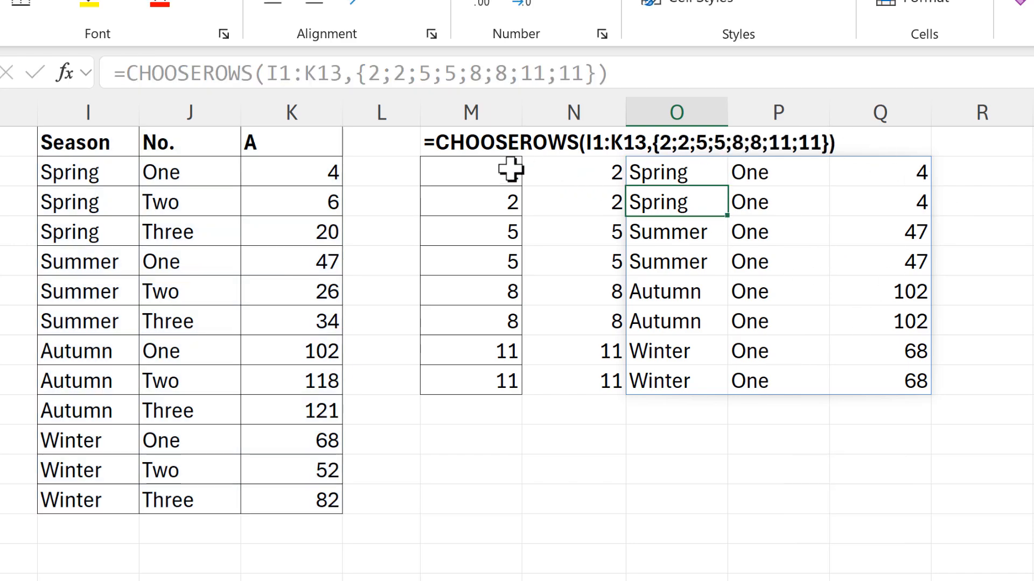
Step: Clear the helper numbers in M2:N10 and check the CHOOSEROWS formula in cell O2
left_click_drag(501, 172, 573, 417)
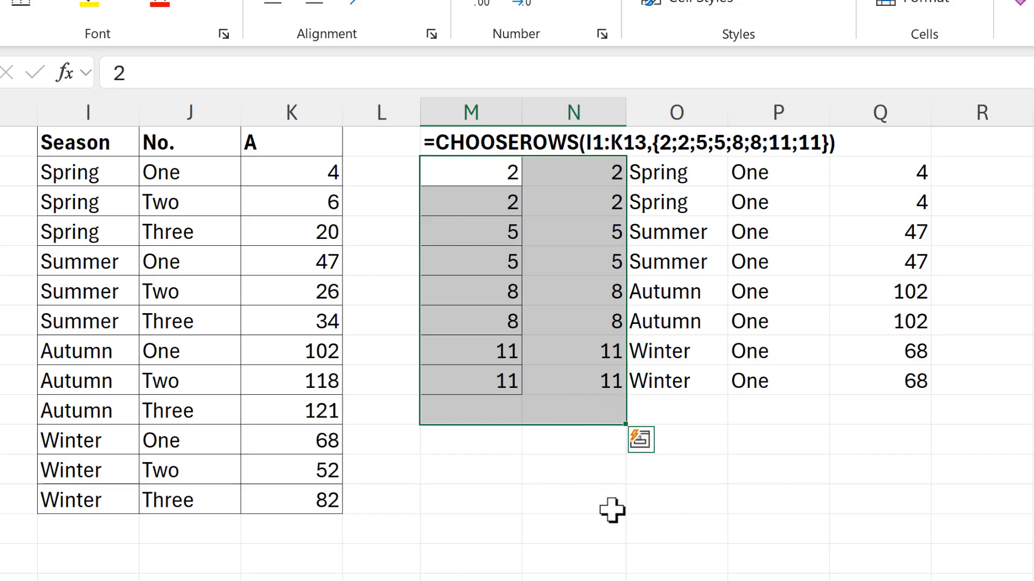
key("Delete")
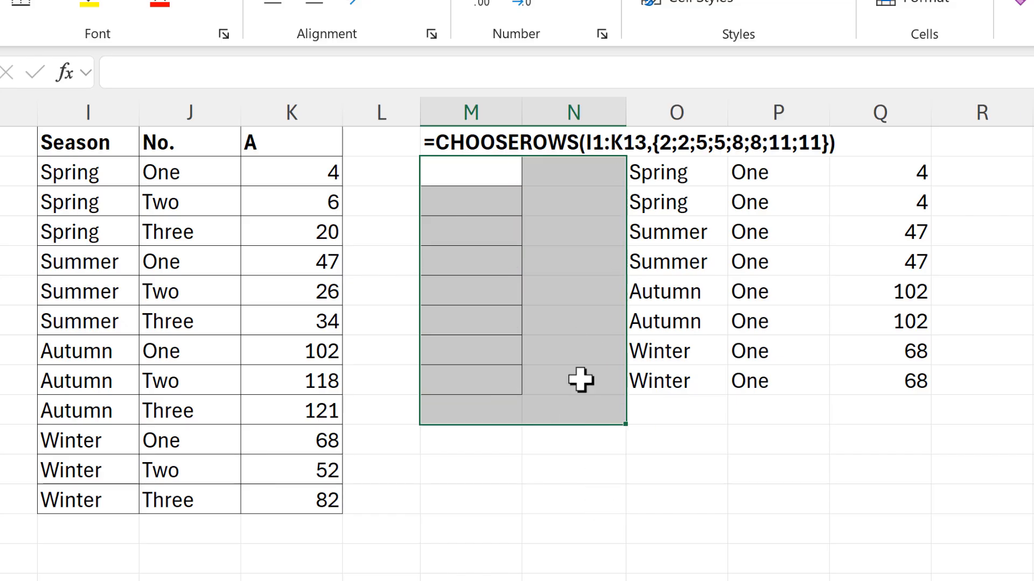
left_click(558, 170)
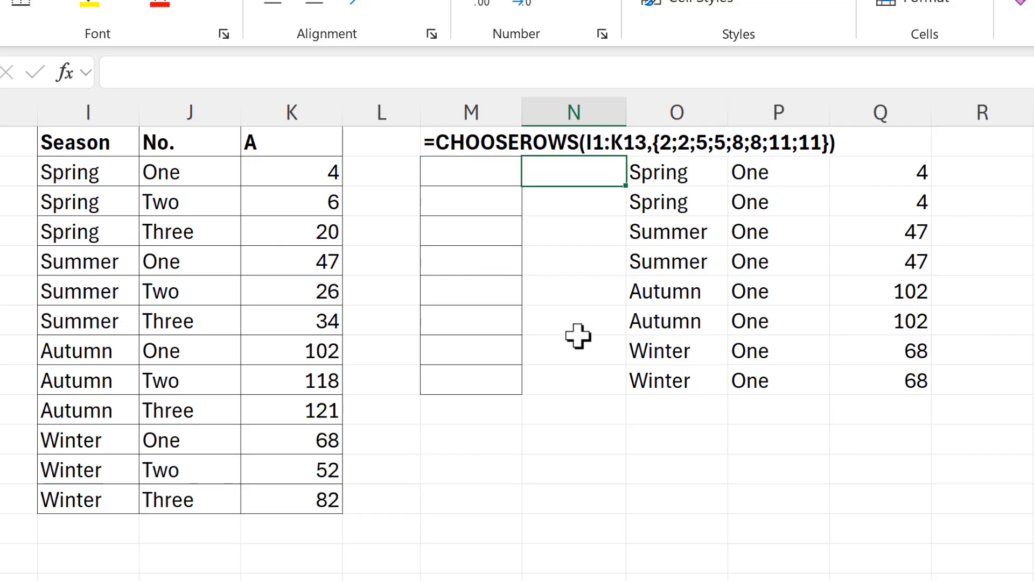
left_click(661, 171)
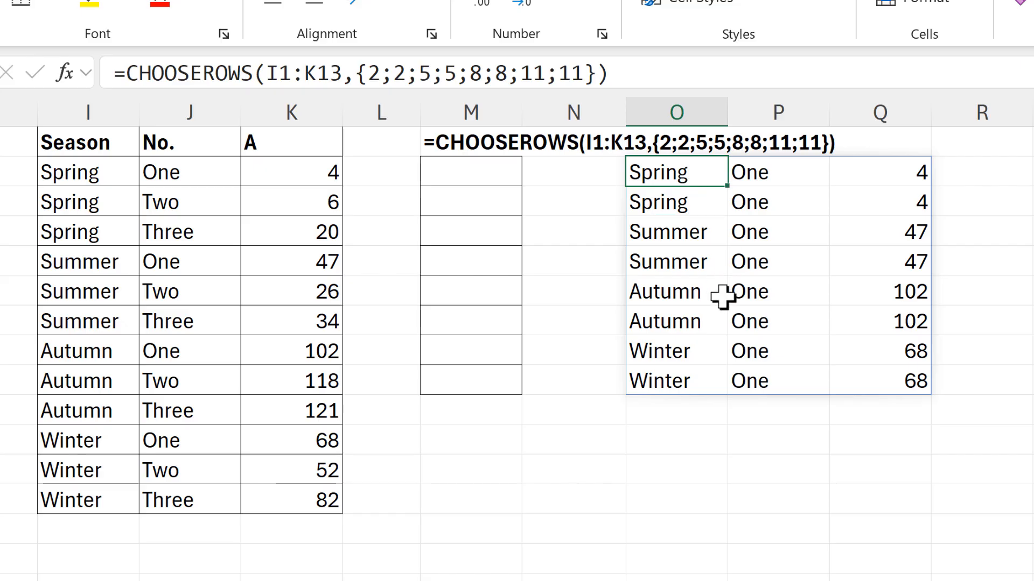
left_click(697, 439)
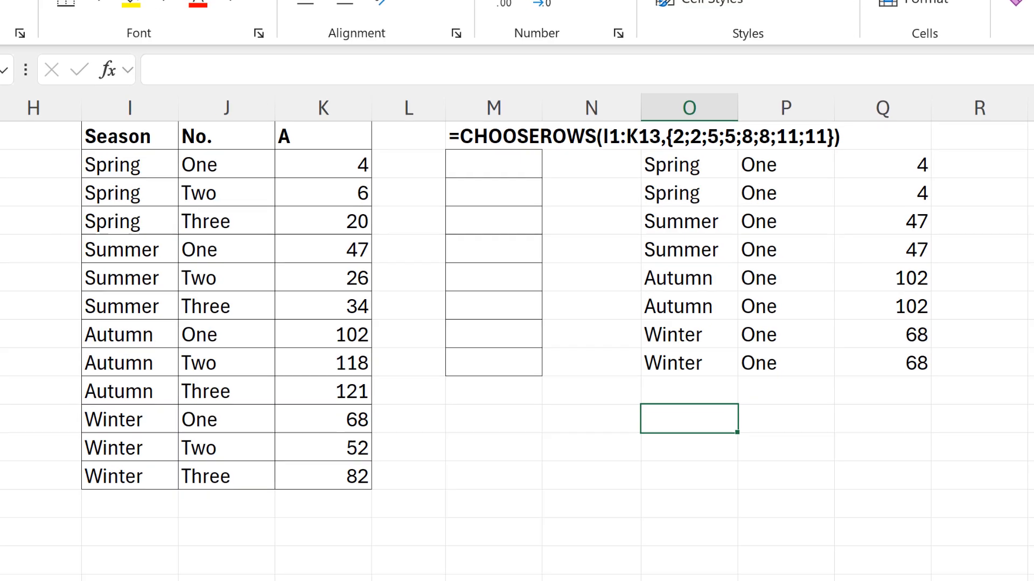
Step: Enter =SEQUENCE(5) in cell U2, beside the repeating 1 to 5 list in column T
scroll(517, 333, "right", 10)
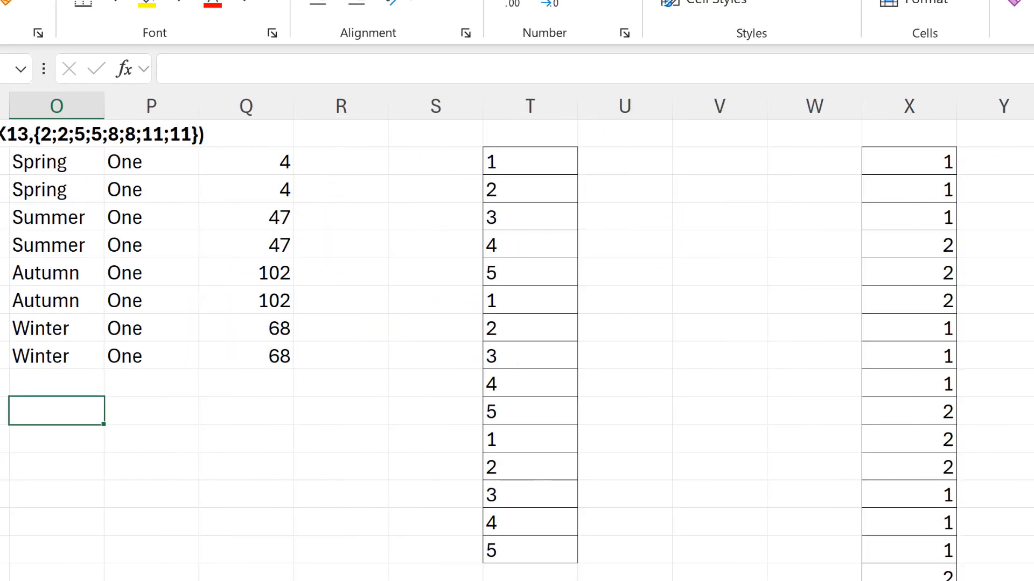
scroll(576, 272, "right", 2)
scroll(577, 272, "left", 1)
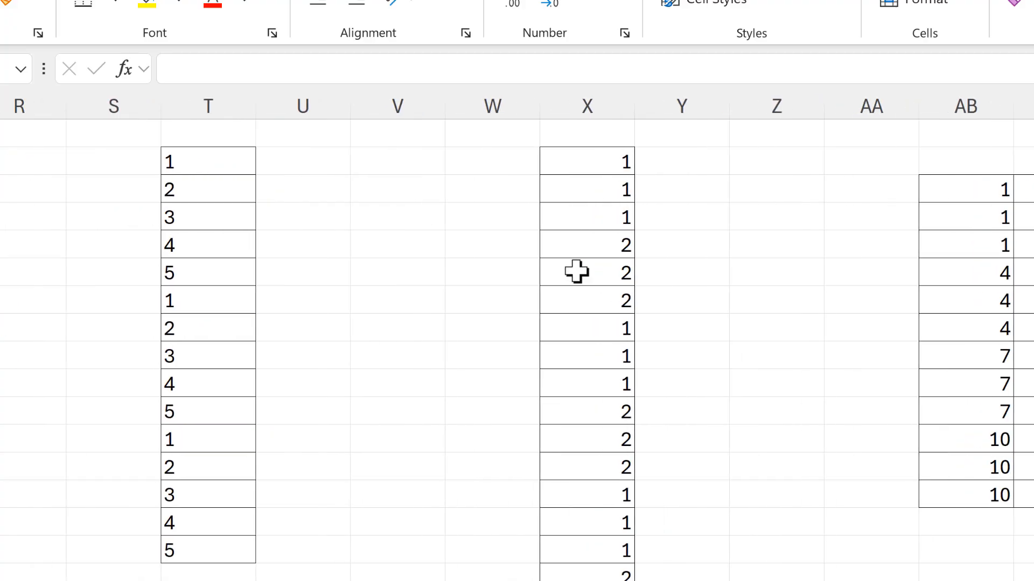
left_click(312, 167)
type("=seq")
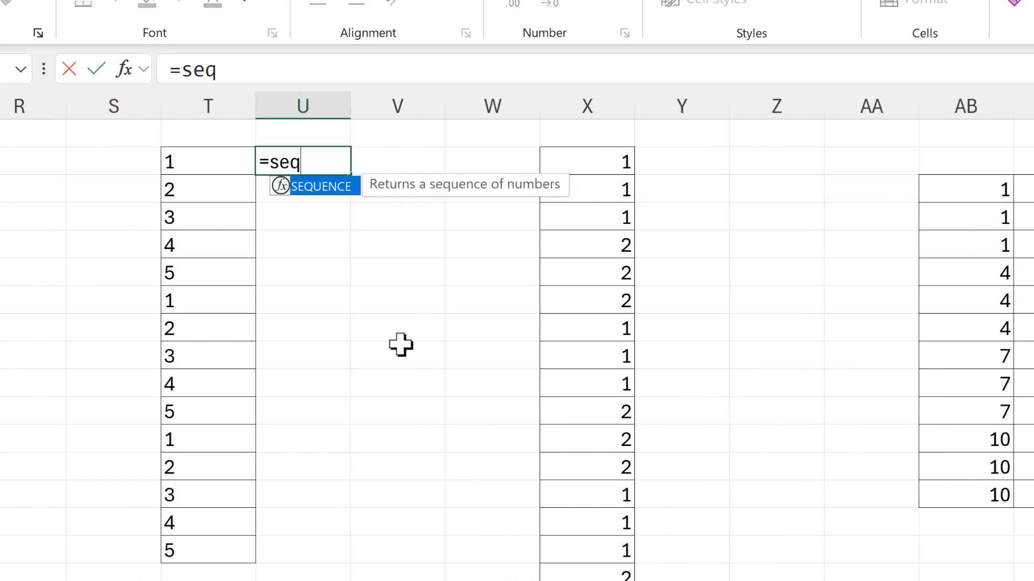
key("Tab")
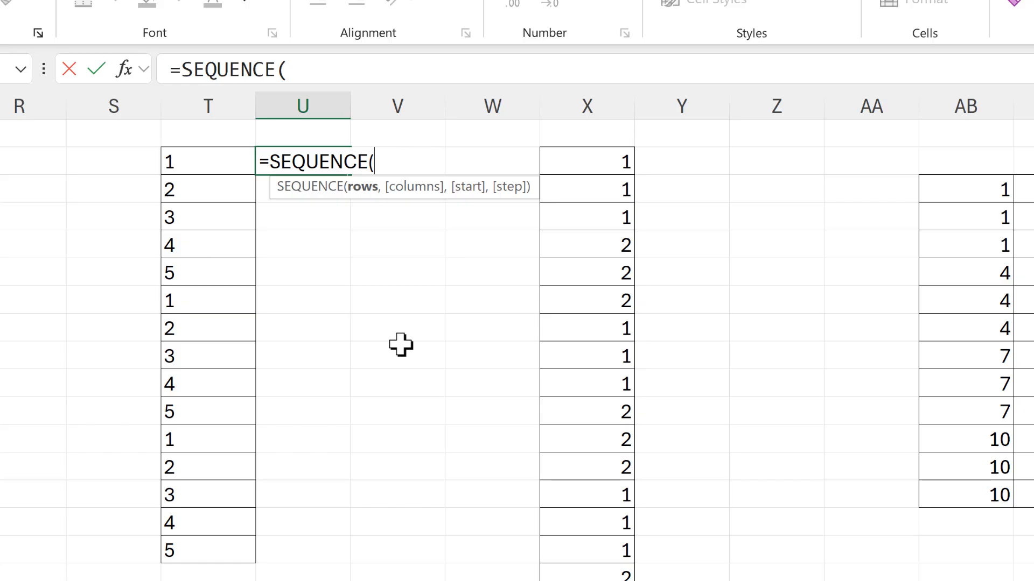
type("5")
key("Return")
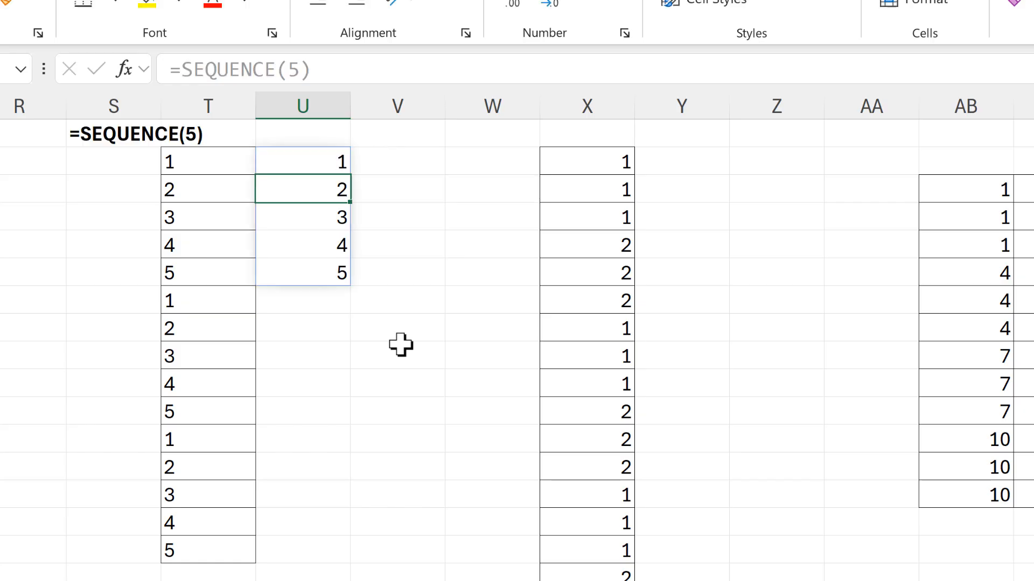
Step: Append &U1:W1 to the formula in cell U2, giving =SEQUENCE(5)&U1:W1, to repeat the sequence across three columns
left_click(313, 164)
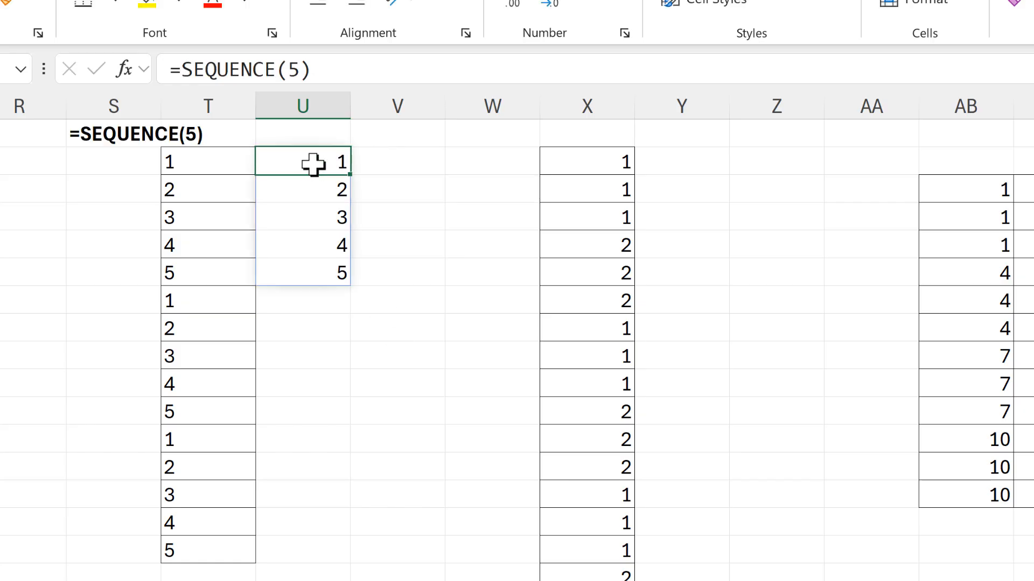
left_click(310, 72)
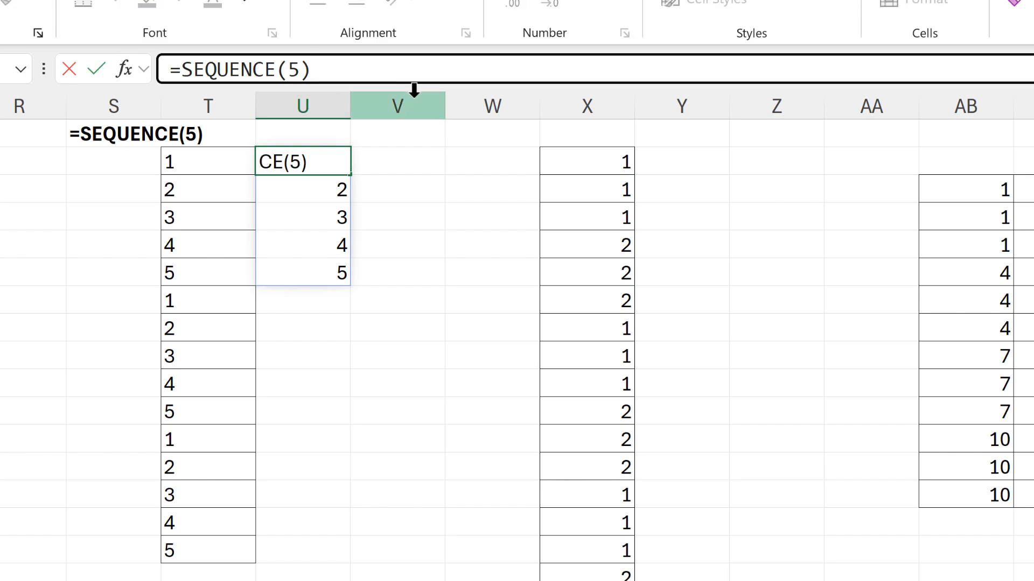
type("&")
left_click(307, 130)
left_click_drag(456, 122, 460, 120)
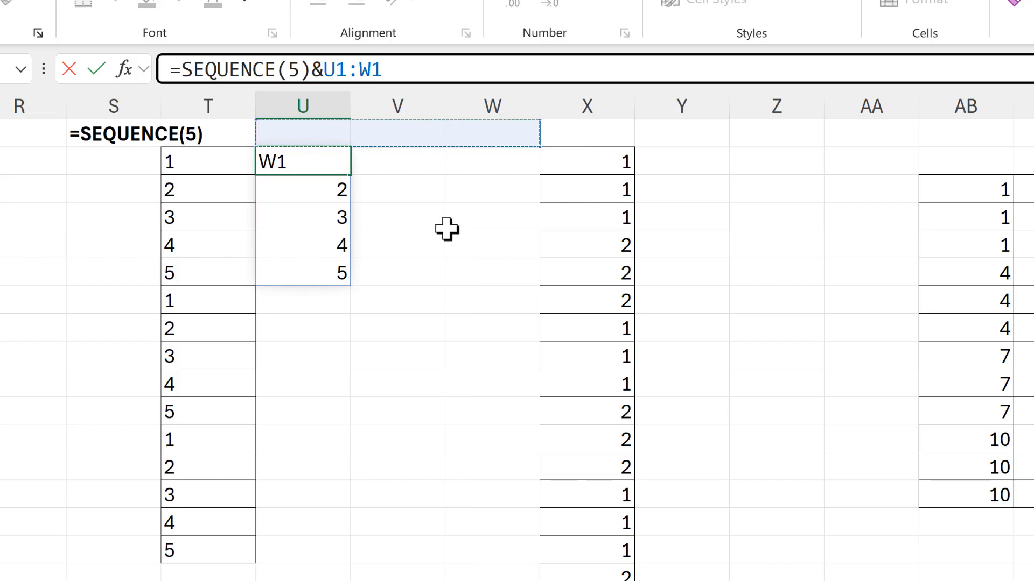
key("Return")
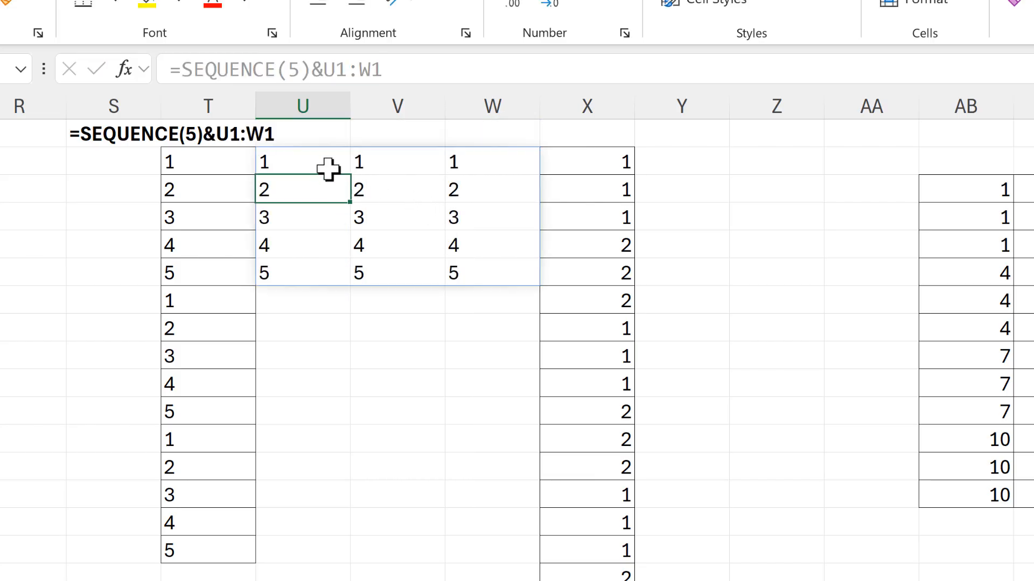
Step: Wrap the U2 formula in TOCOL to stack the three columns, giving =TOCOL(SEQUENCE(5)&U1:W1)
left_click(325, 166)
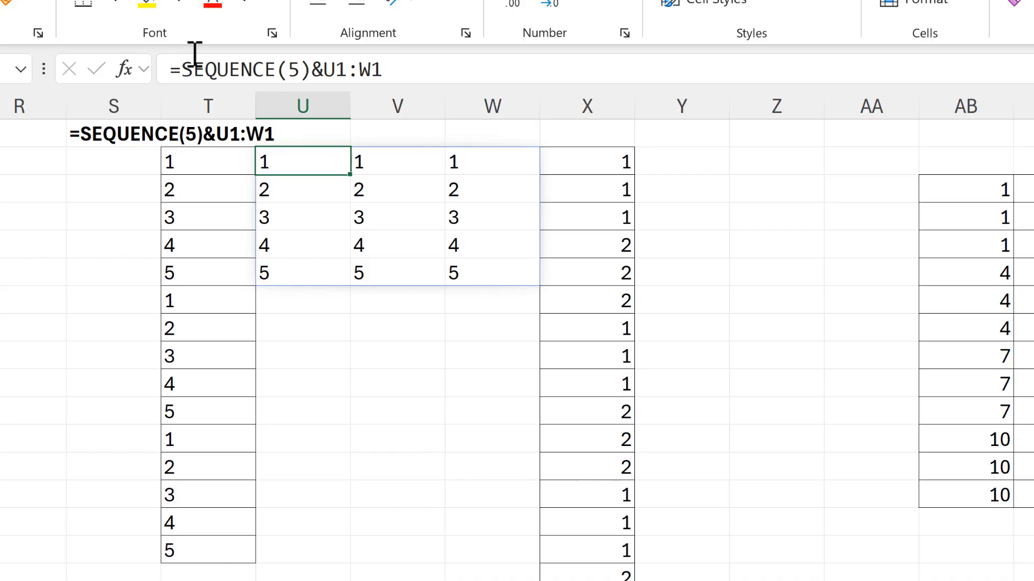
left_click(188, 72)
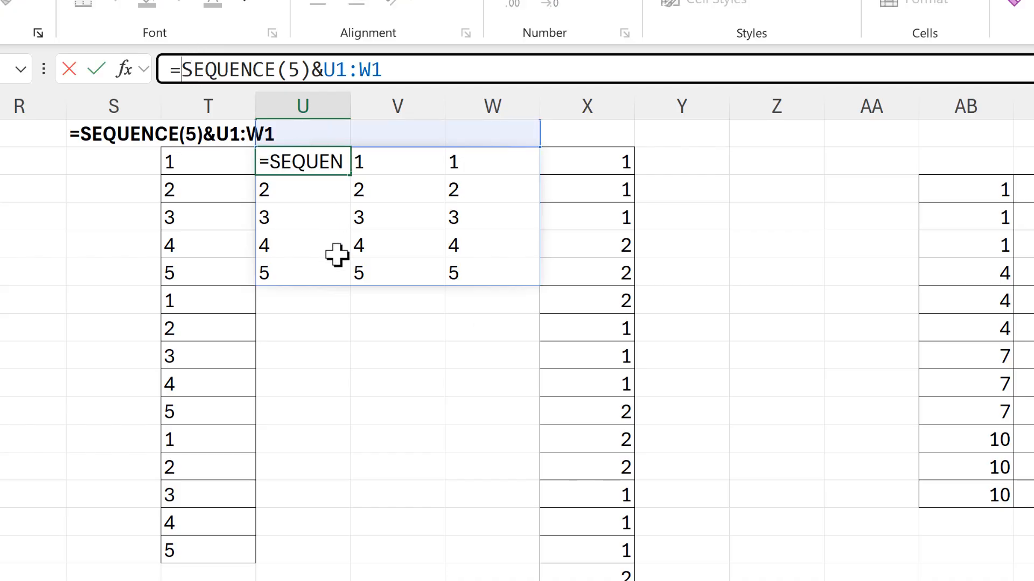
type("tocol")
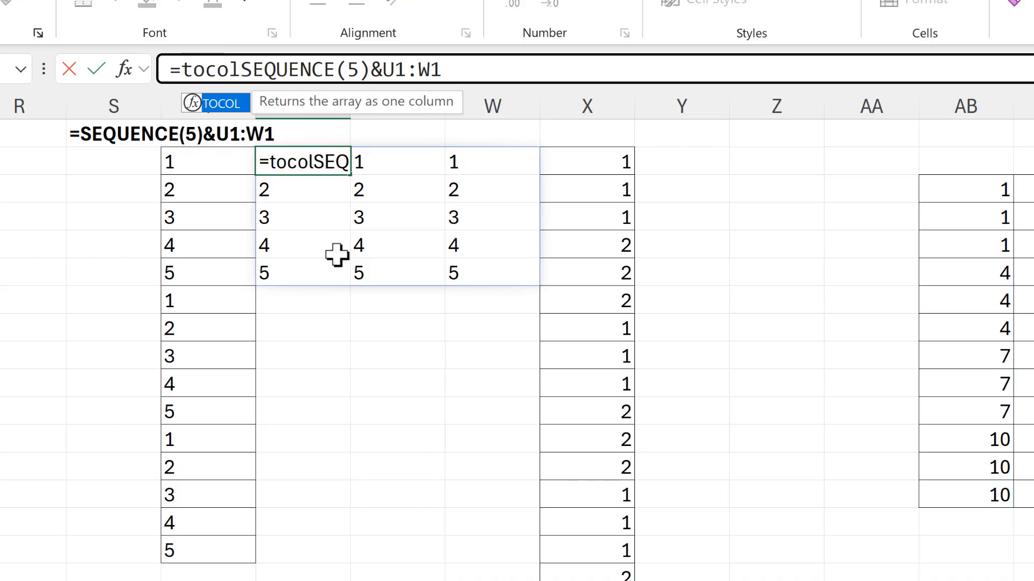
key("Tab")
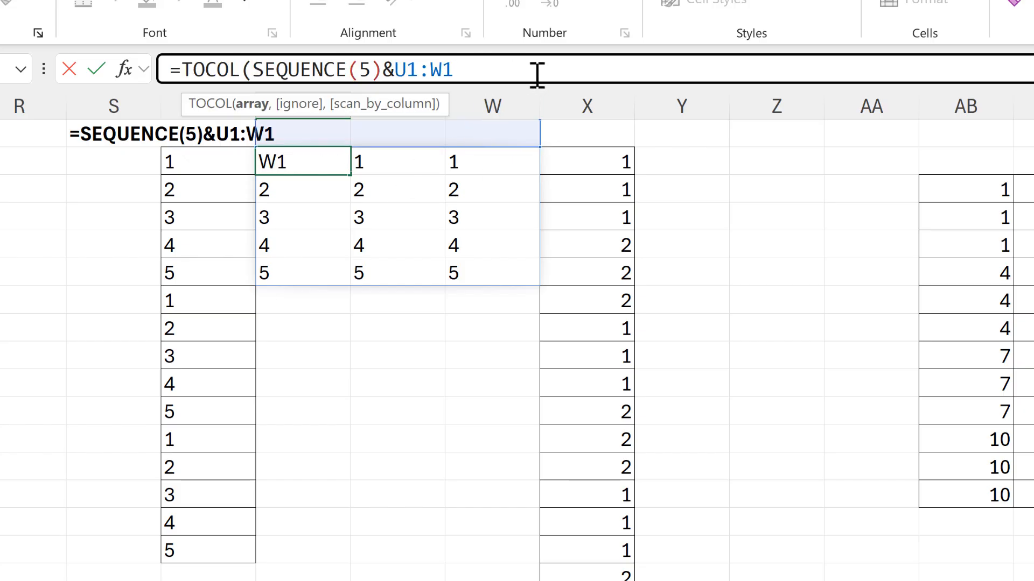
key("Return")
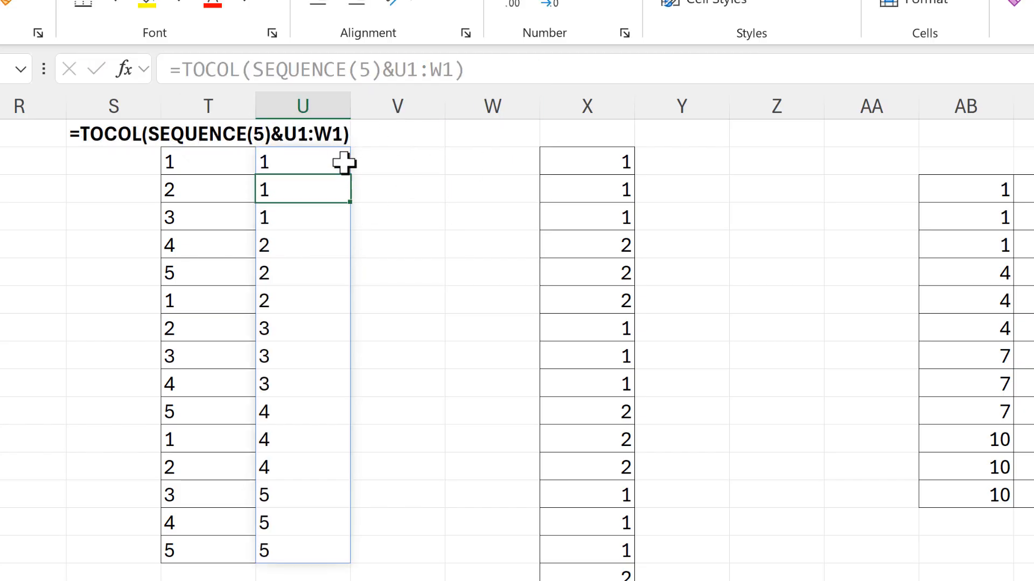
Step: Set the scan_by_column argument of the U2 formula to 1, giving =TOCOL(SEQUENCE(5)&U1:W1,,1)
left_click(293, 156)
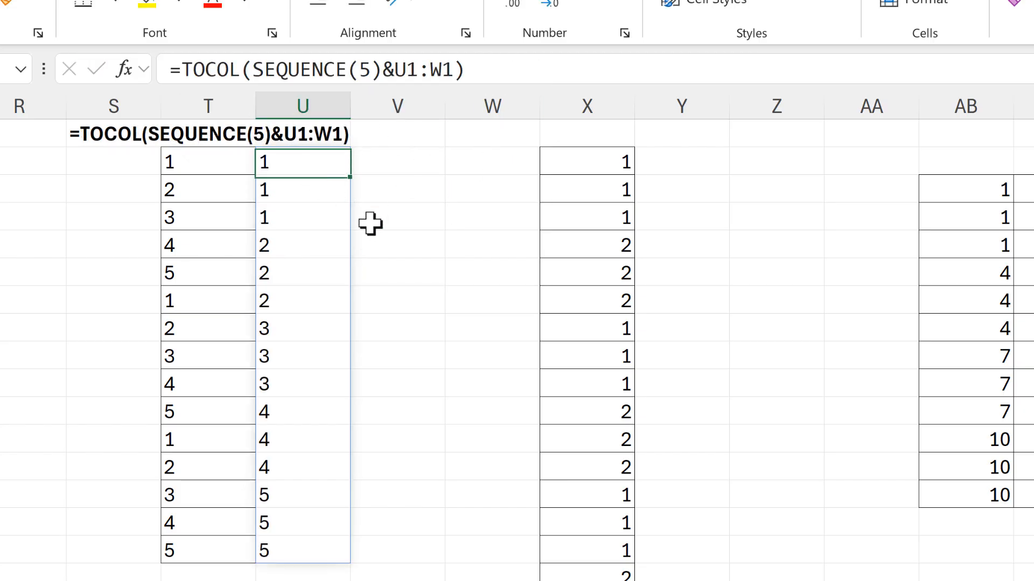
left_click(456, 69)
type(",,")
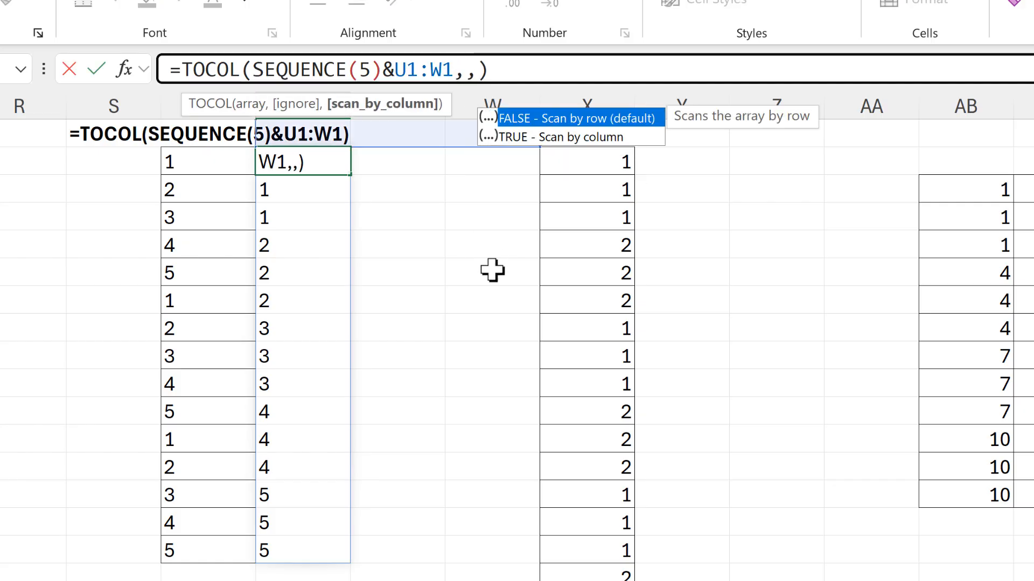
type("1")
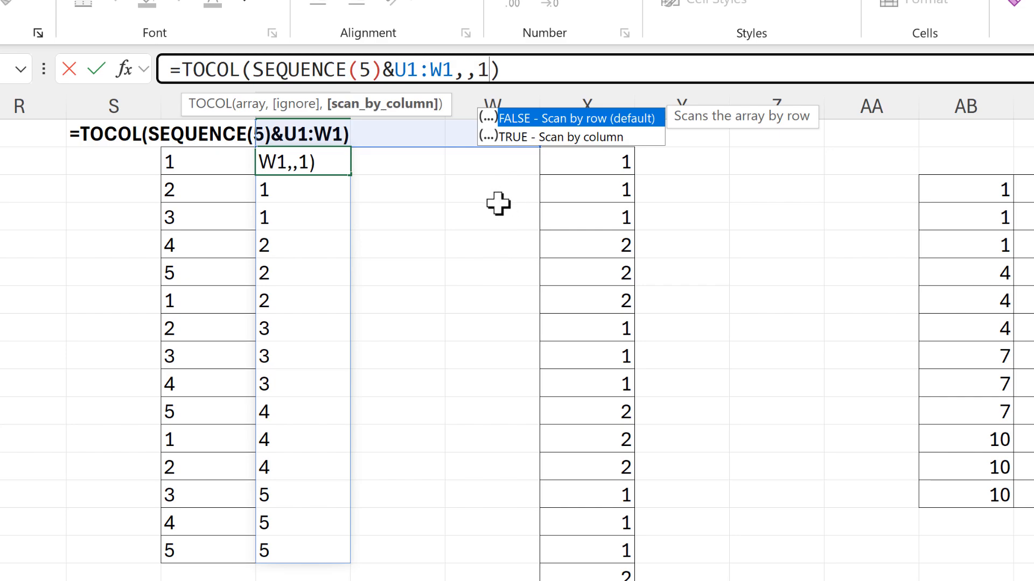
key("Return")
Step: Test how the TOCOL formula depends on U1:W1 by entering 4 in cell W1 and clearing it again
left_click(470, 141)
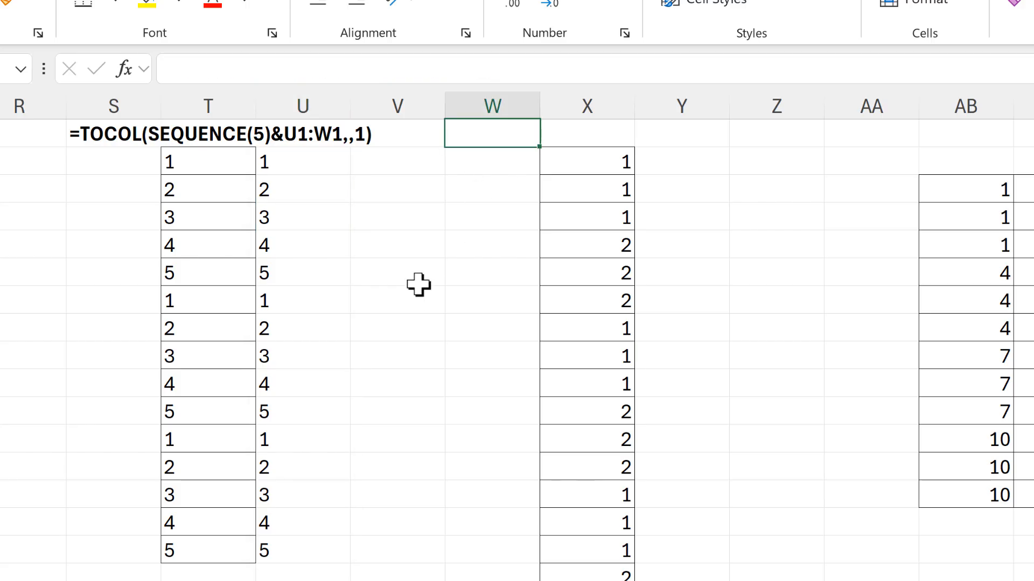
type("4")
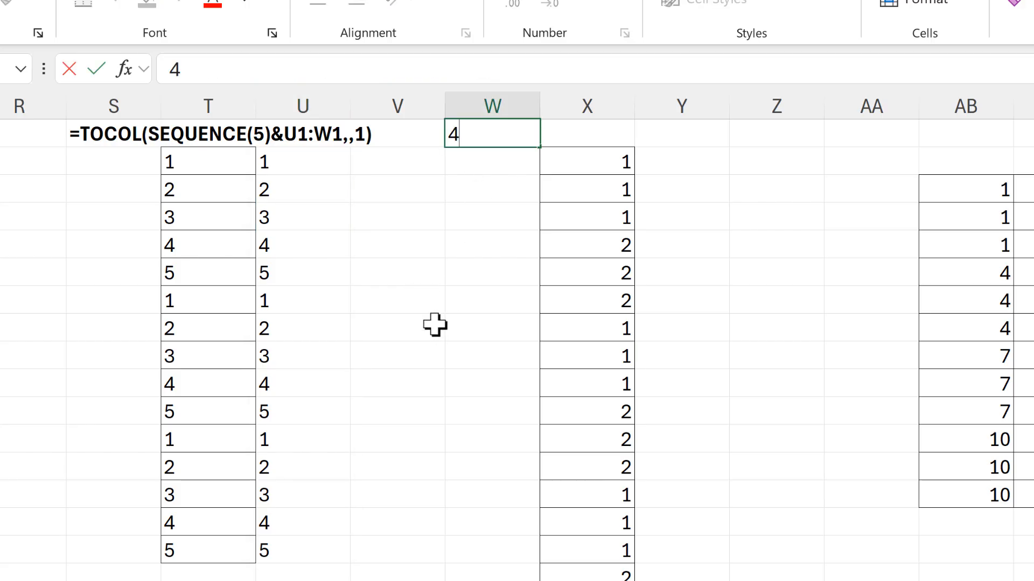
key("Return")
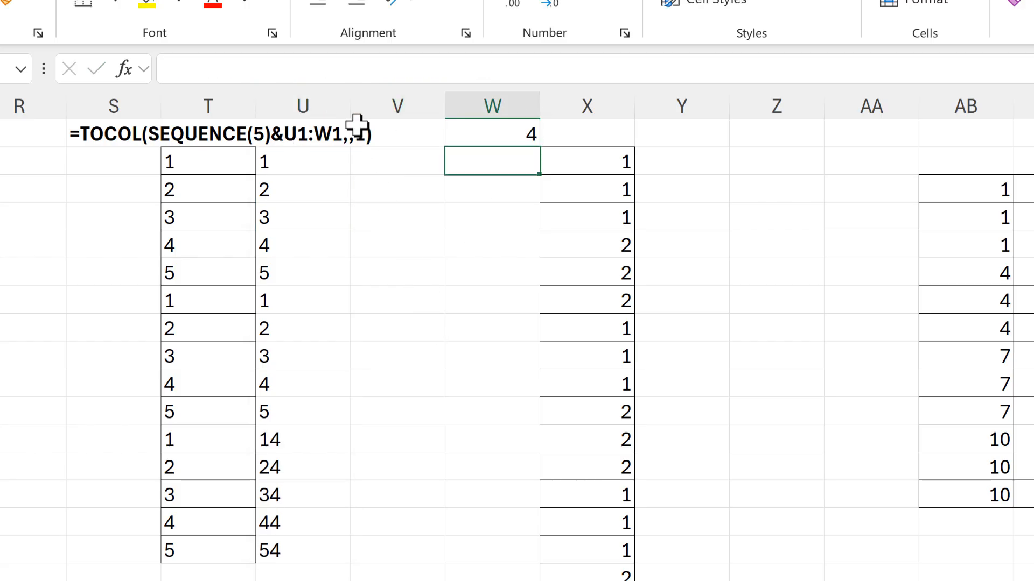
left_click(504, 141)
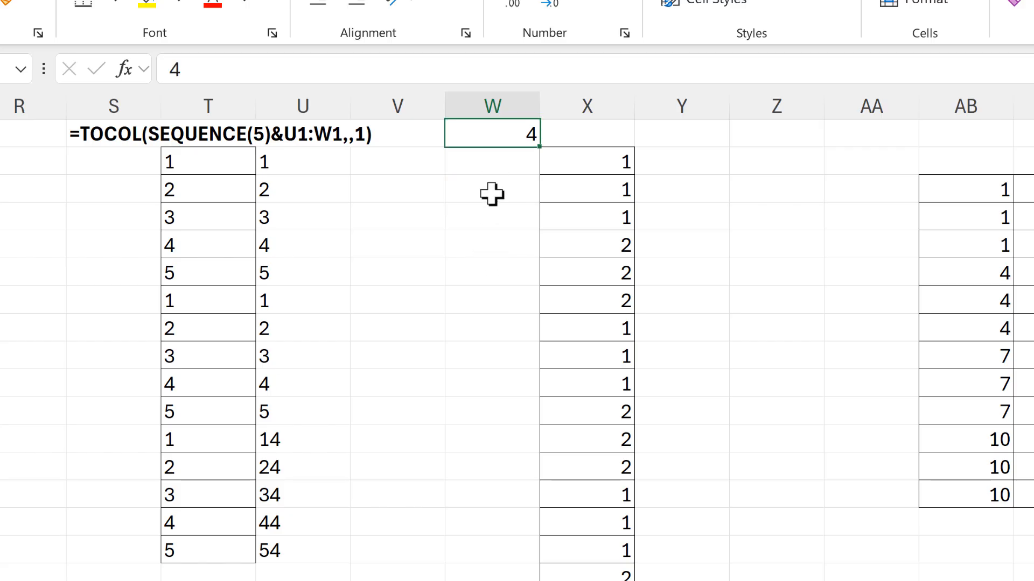
key("Delete")
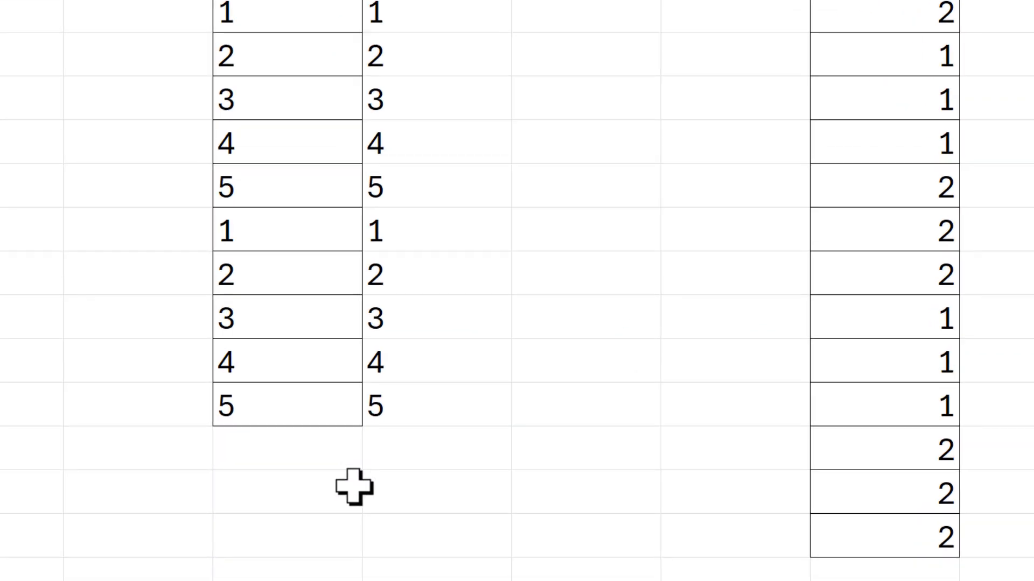
Step: Enter =EXPAND("",1,3,"") in cell T18 below the list to build a blank array of one row and three columns
left_click(286, 548)
type("=expand")
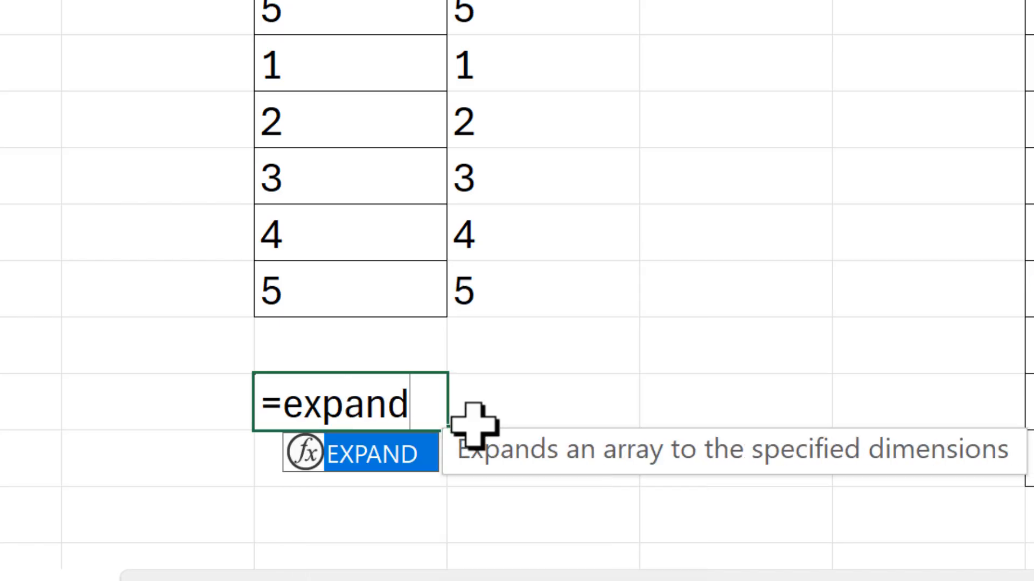
key("Tab")
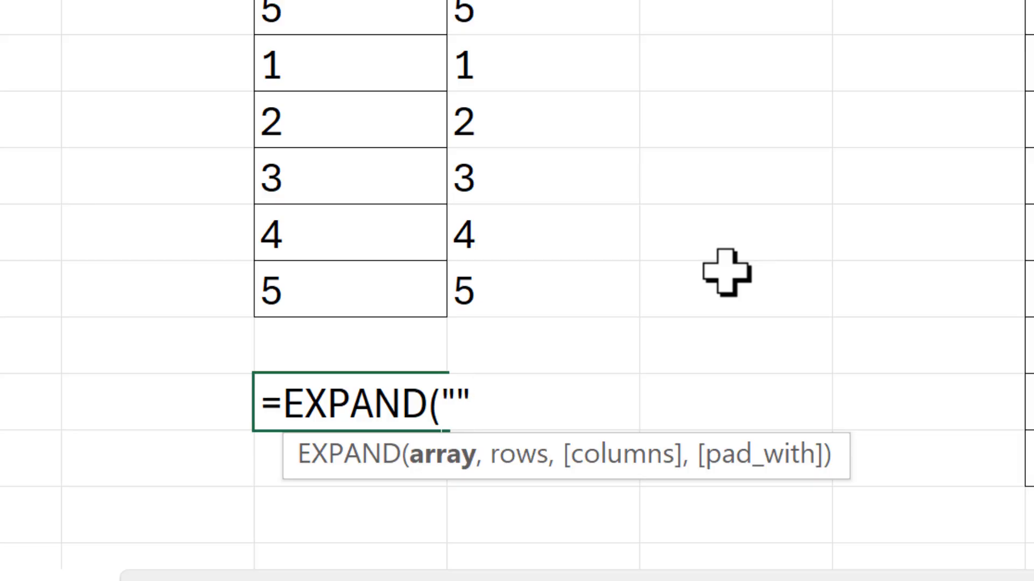
type("\"\",")
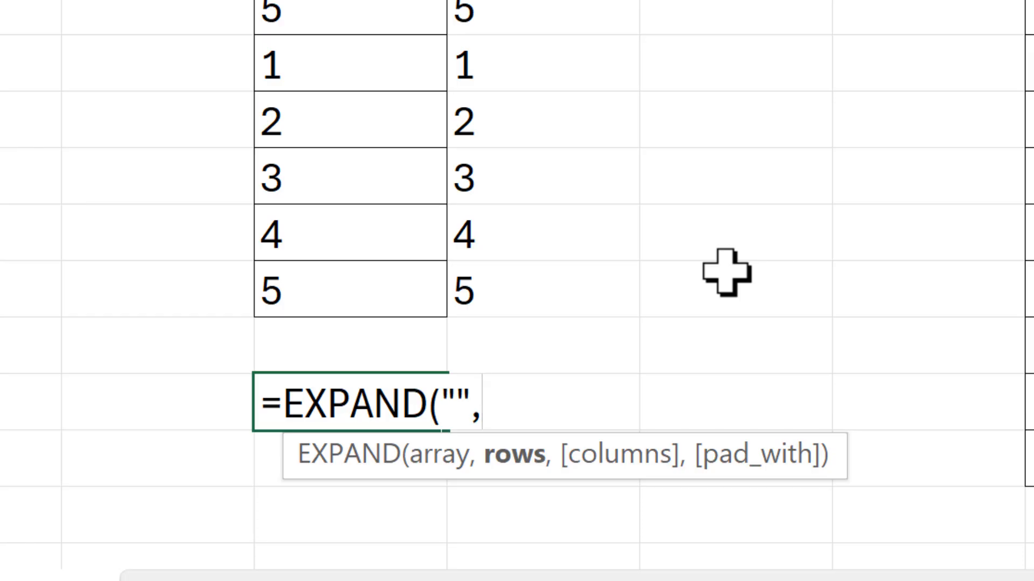
type("1,")
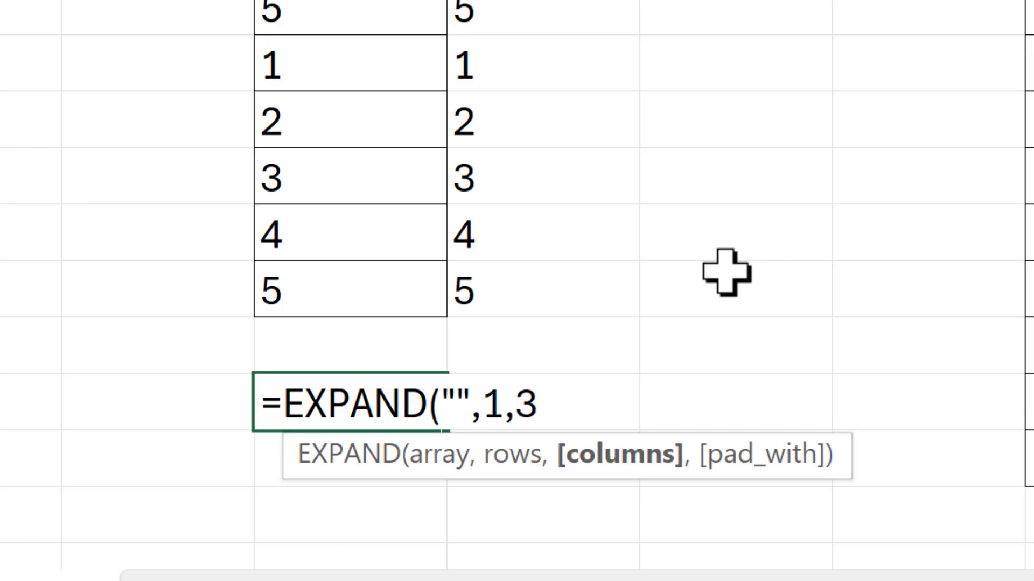
type("3,")
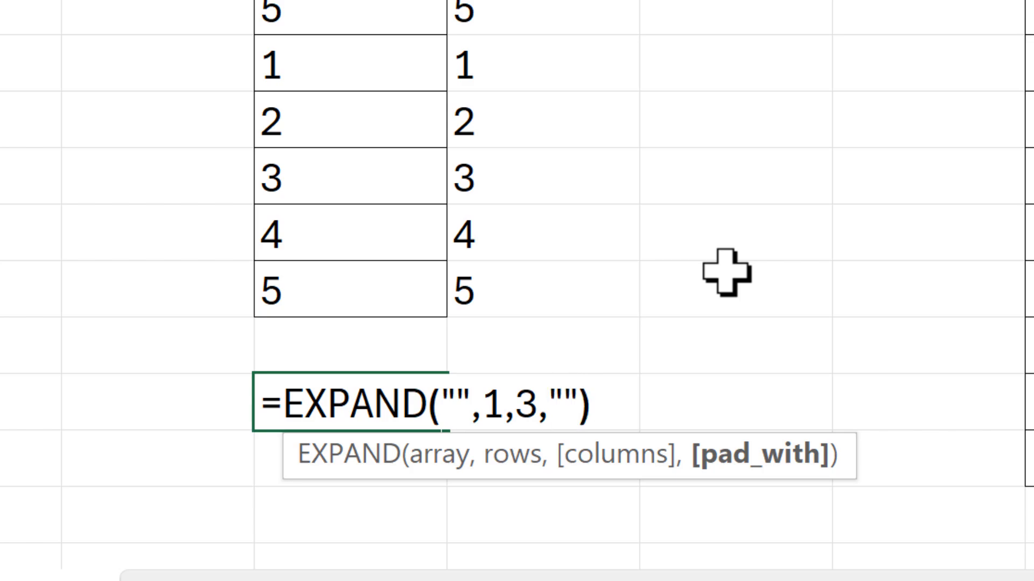
key("Return")
Step: Replace the U1:W1 reference in the U2 formula with EXPAND("",1,3,"") copied from cell T18
left_click(415, 385)
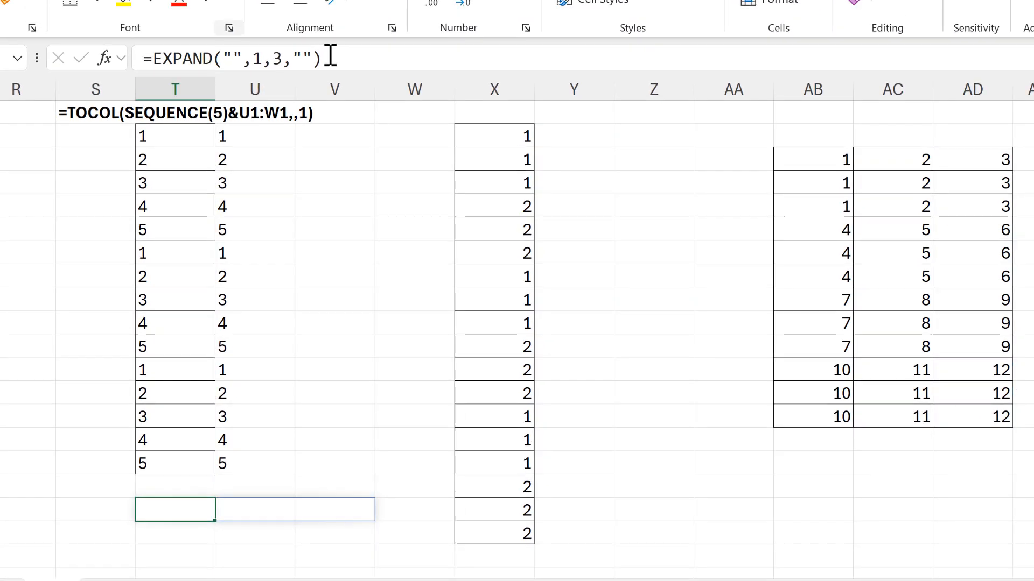
left_click_drag(324, 58, 157, 58)
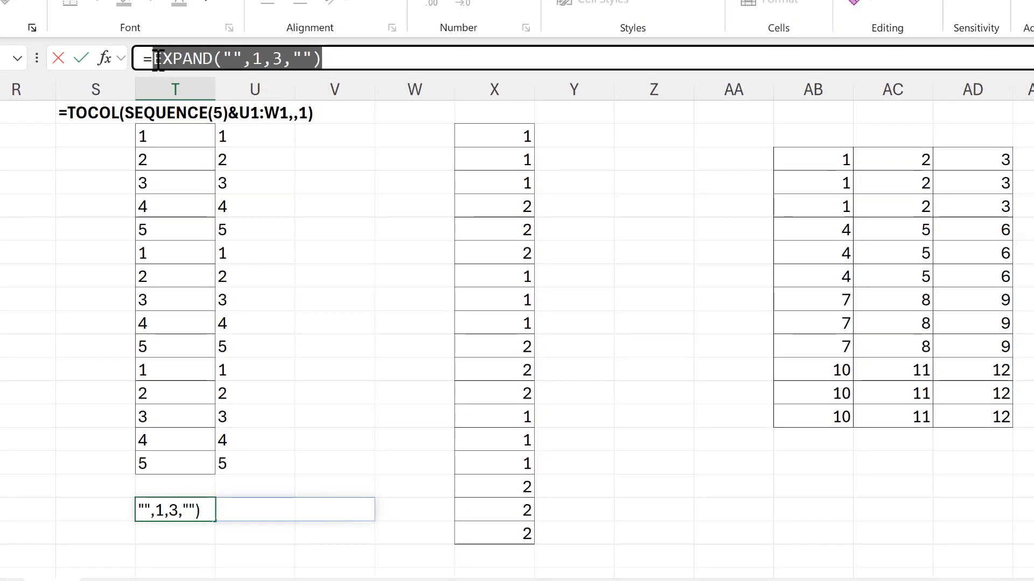
key("ctrl+c")
key("Escape")
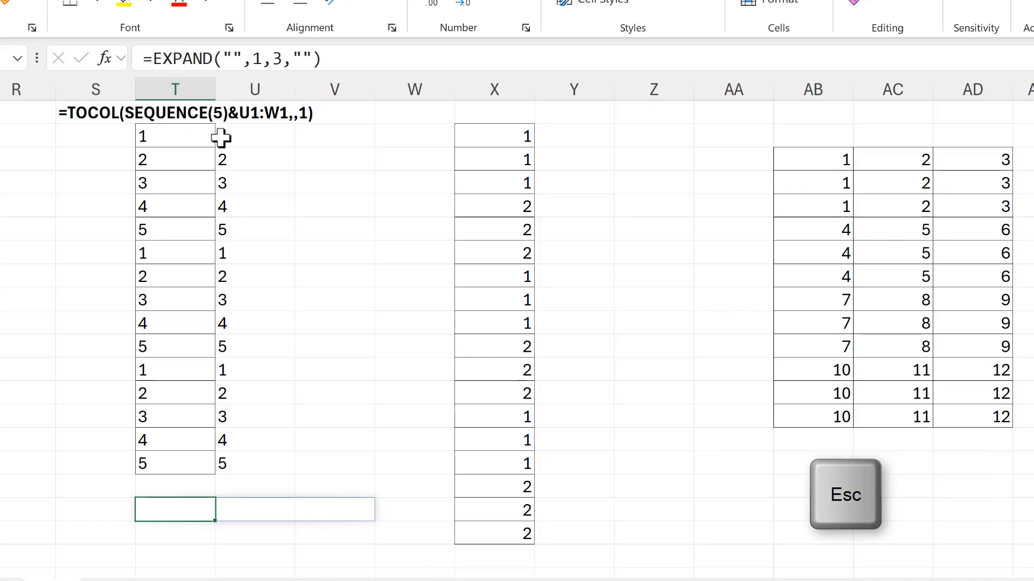
left_click(221, 138)
left_click_drag(332, 58, 383, 58)
key("ctrl+v")
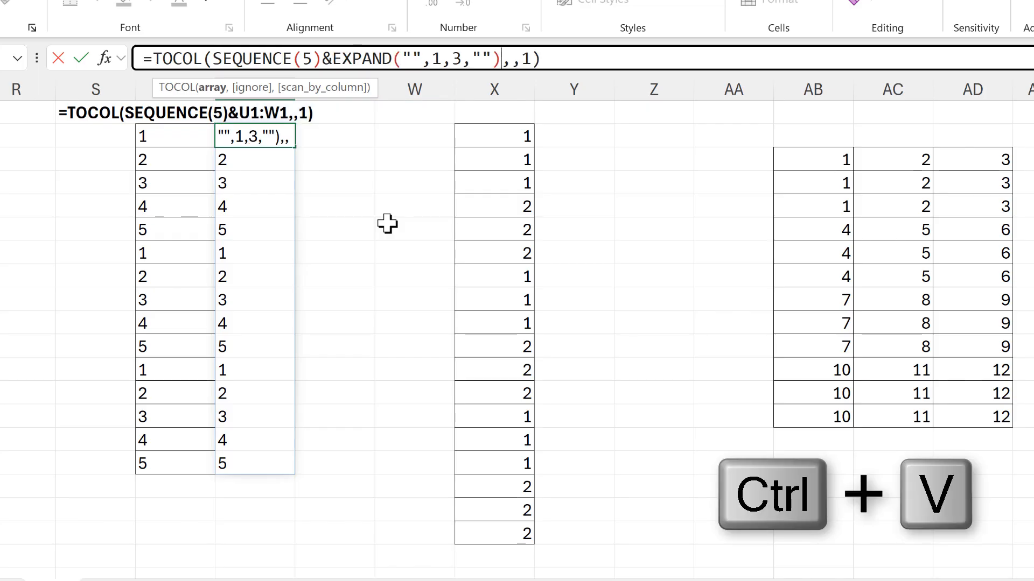
key("Return")
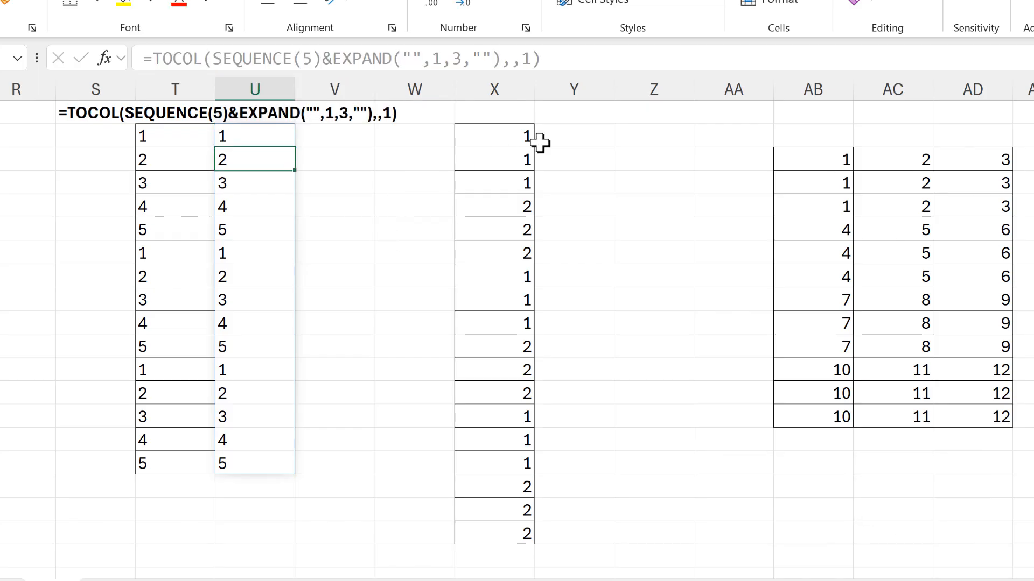
Step: Enter =SEQUENCE(6,,,1/3) in cell Y2 beside the repeating list in column X
left_click(570, 137)
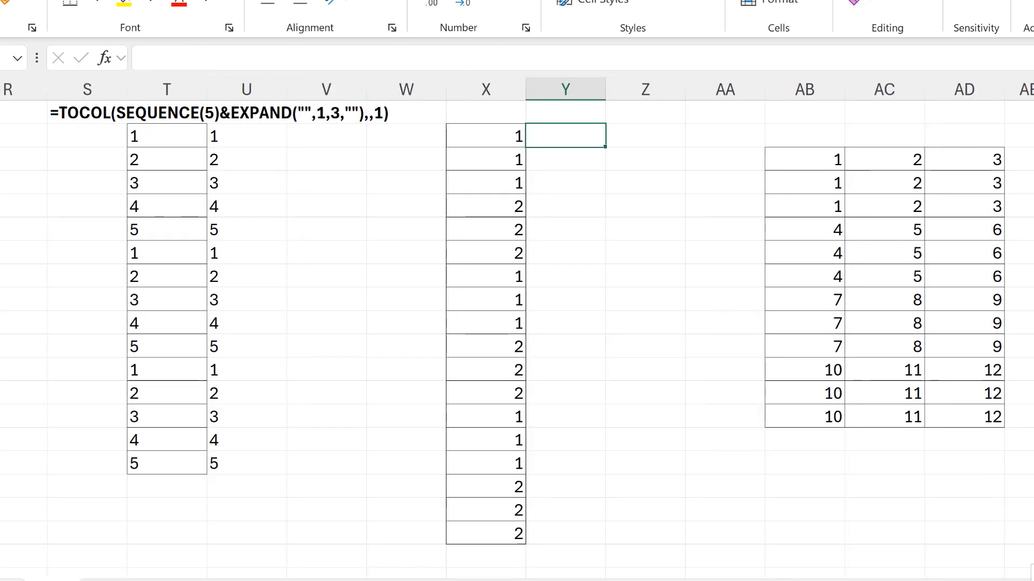
scroll(275, 364, "right", 3)
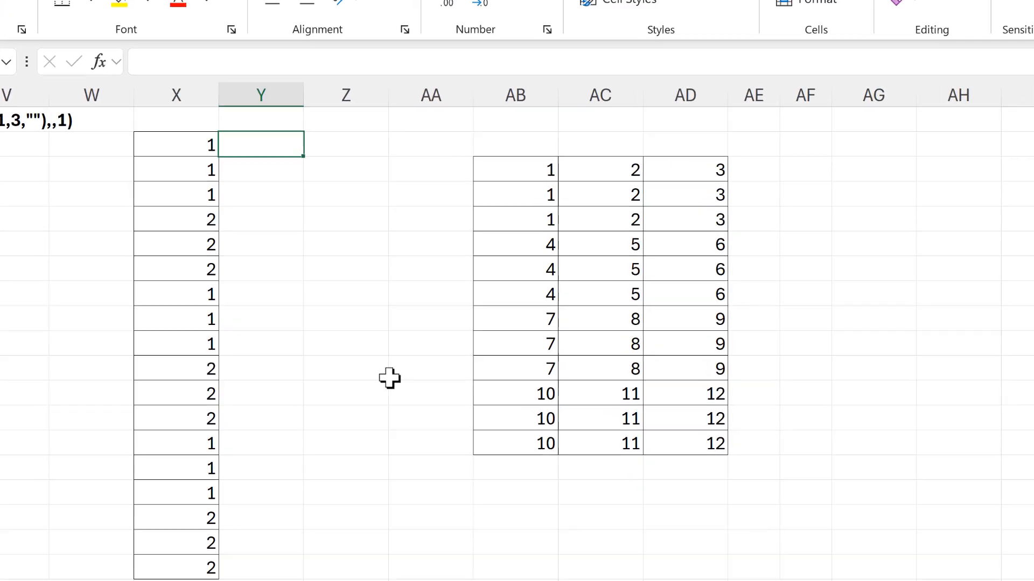
type("=seq")
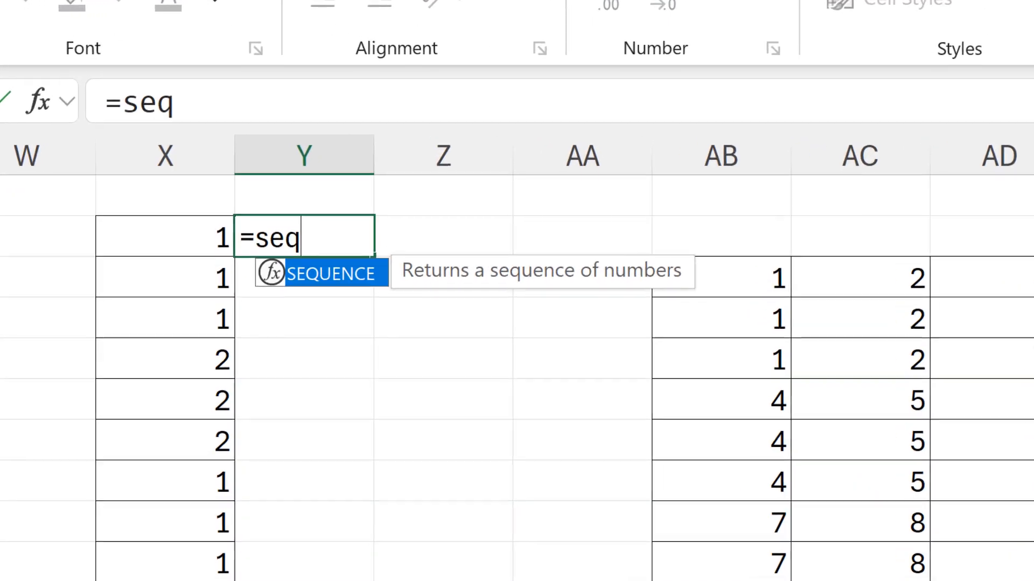
key("Tab")
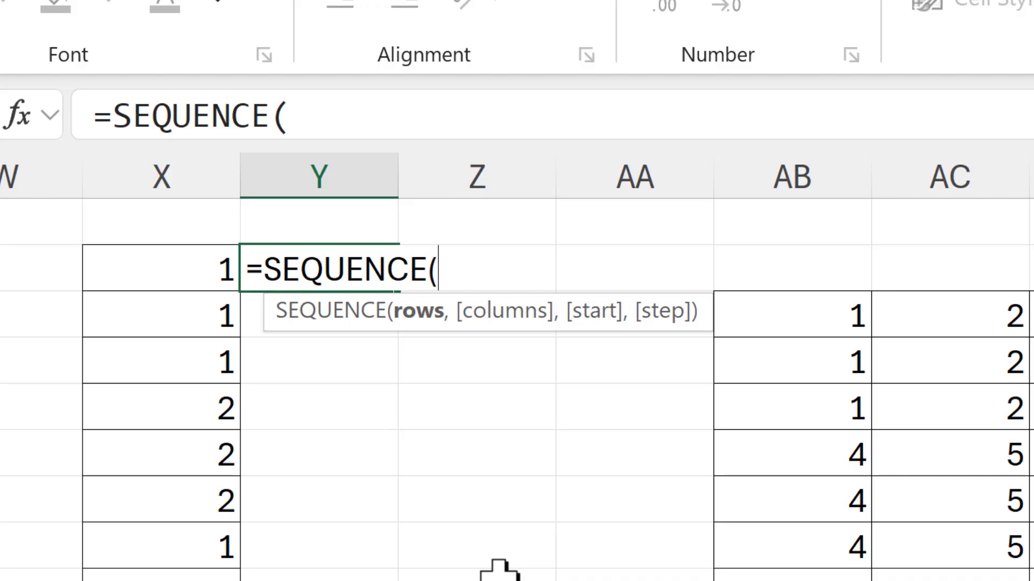
type("6")
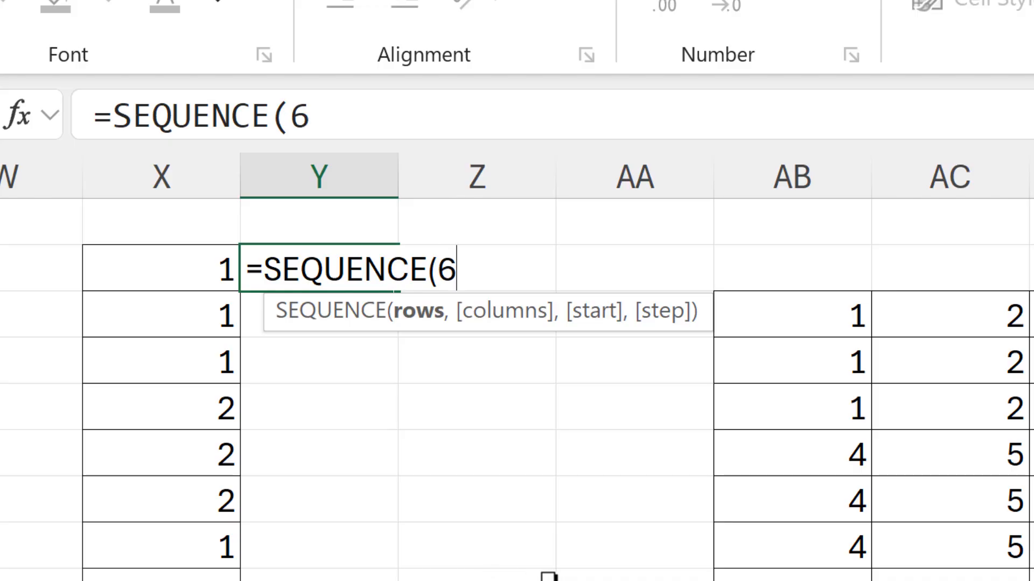
type(",")
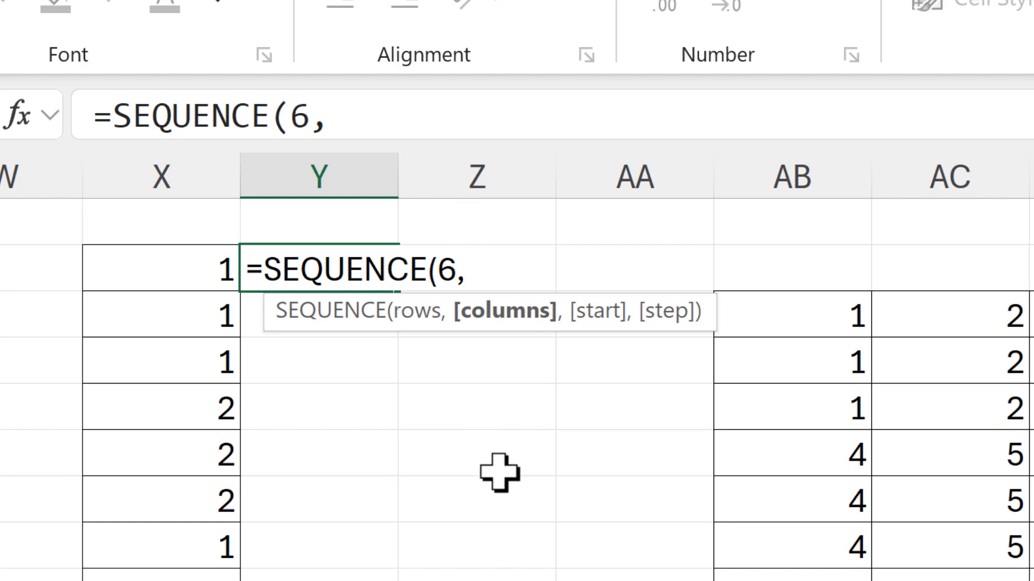
type(",")
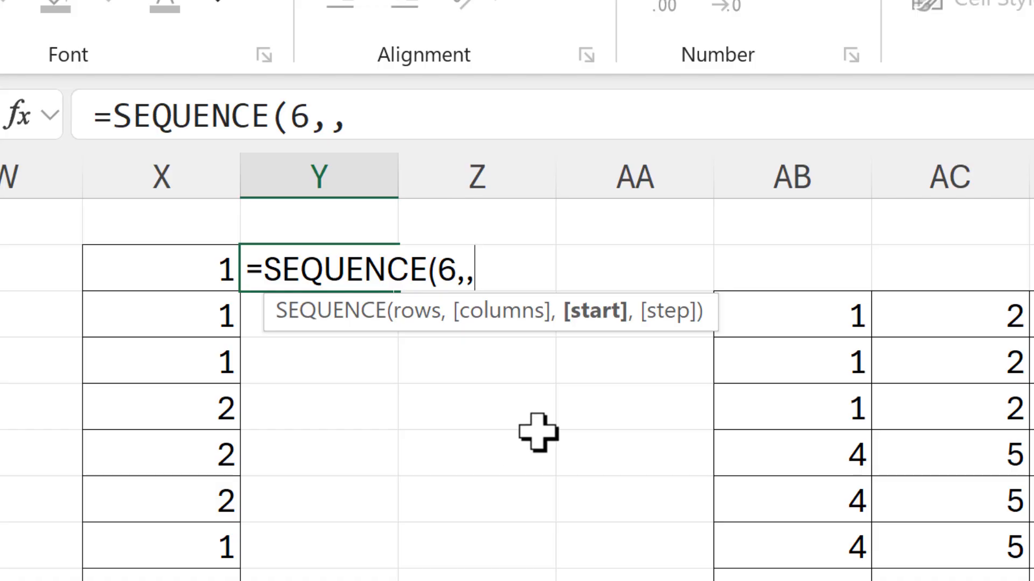
type(",1/3")
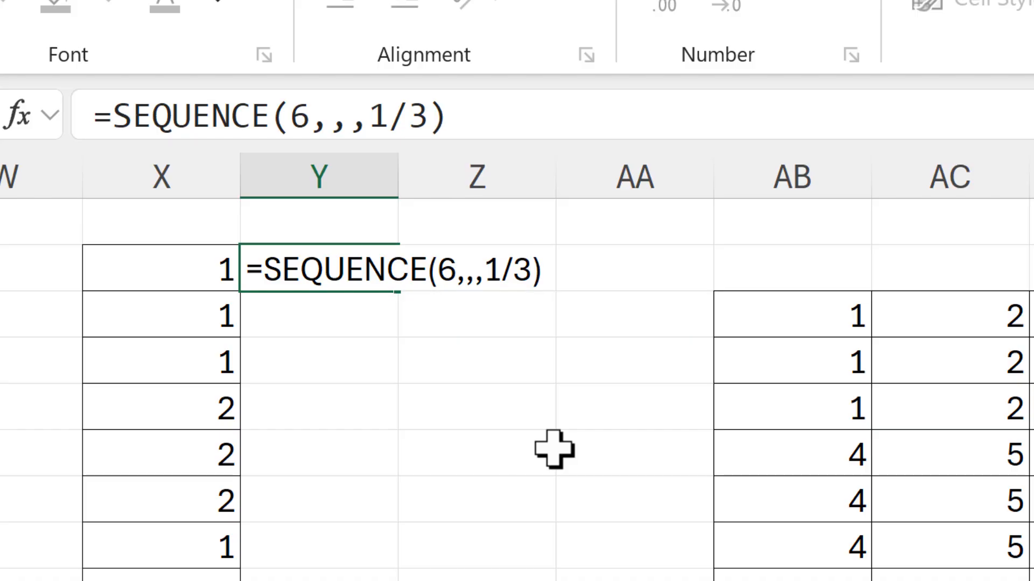
key("Return")
Step: Wrap the Y2 formula in INT, giving =INT(SEQUENCE(6,,,1/3))
key("Up")
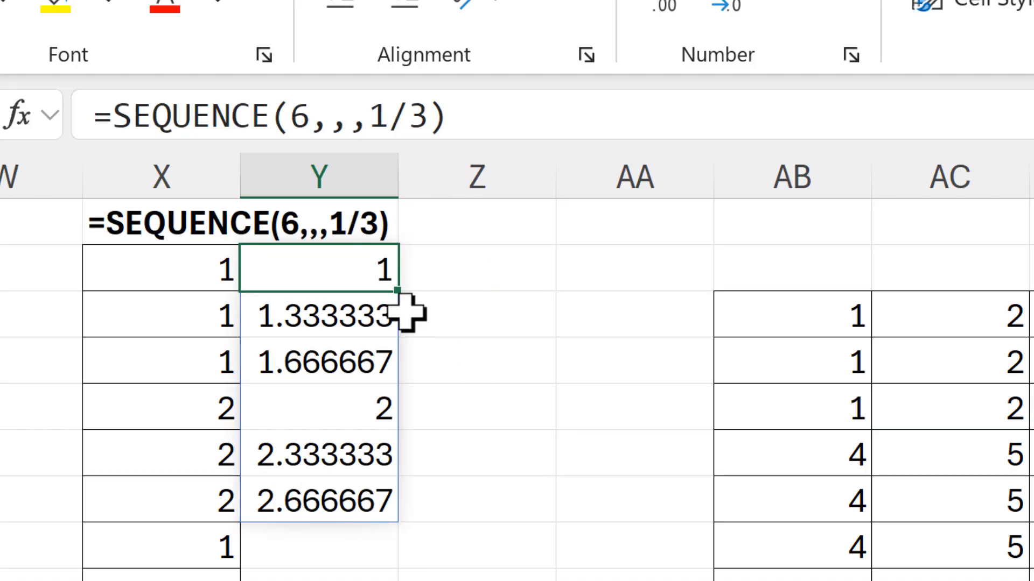
key("F2")
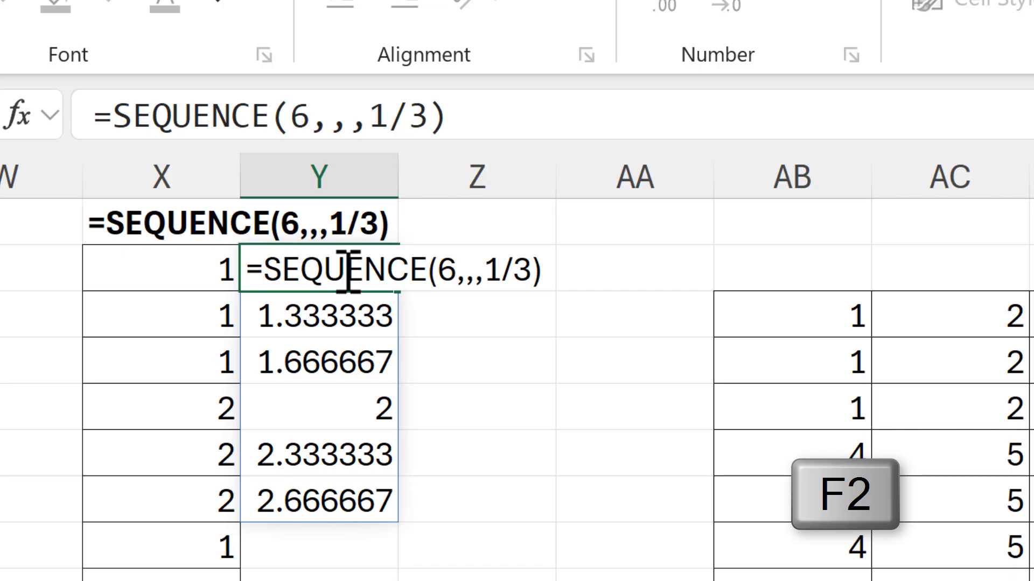
type("int")
key("Tab")
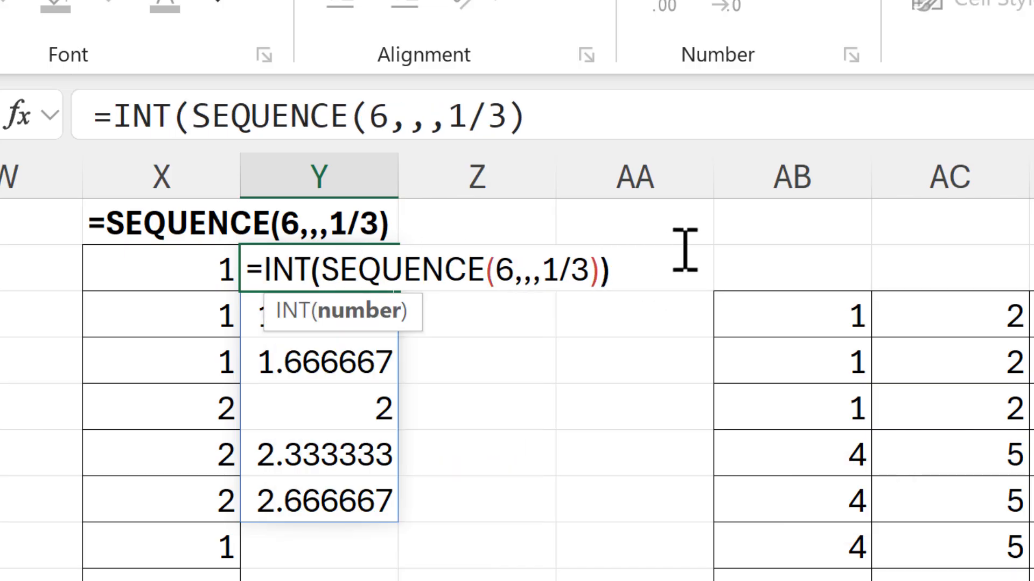
type(")")
key("Return")
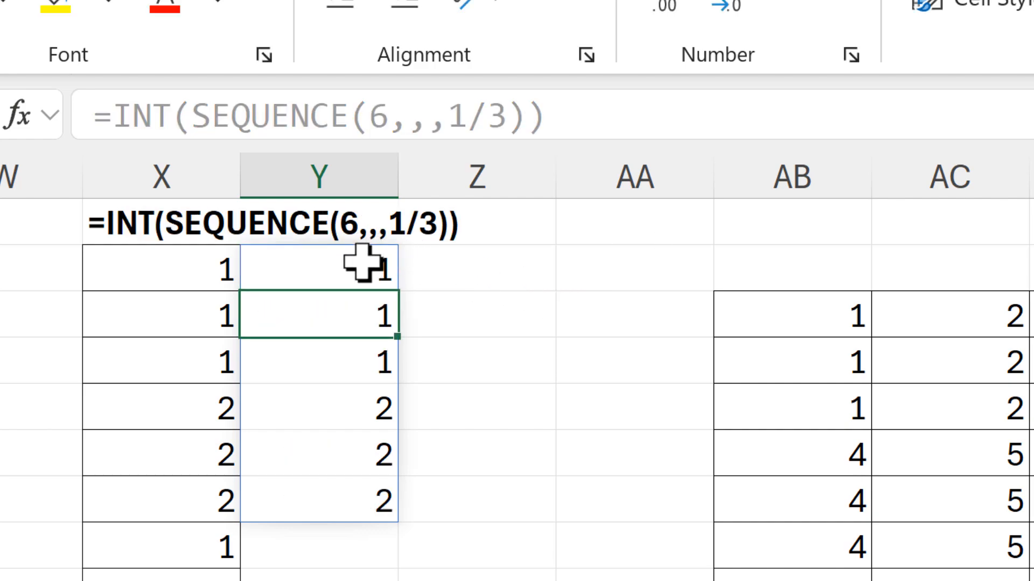
Step: Try stacking the Y2 spill range twice with =VSTACK(Y2#,Y2#) in cell Z2, and clear that cell again
left_click(450, 264)
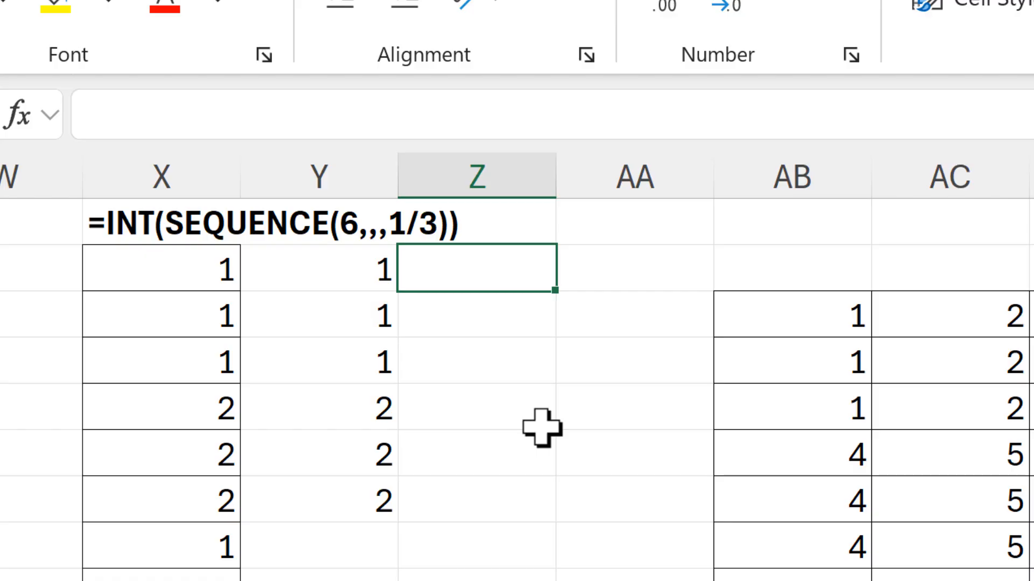
type("=vstack")
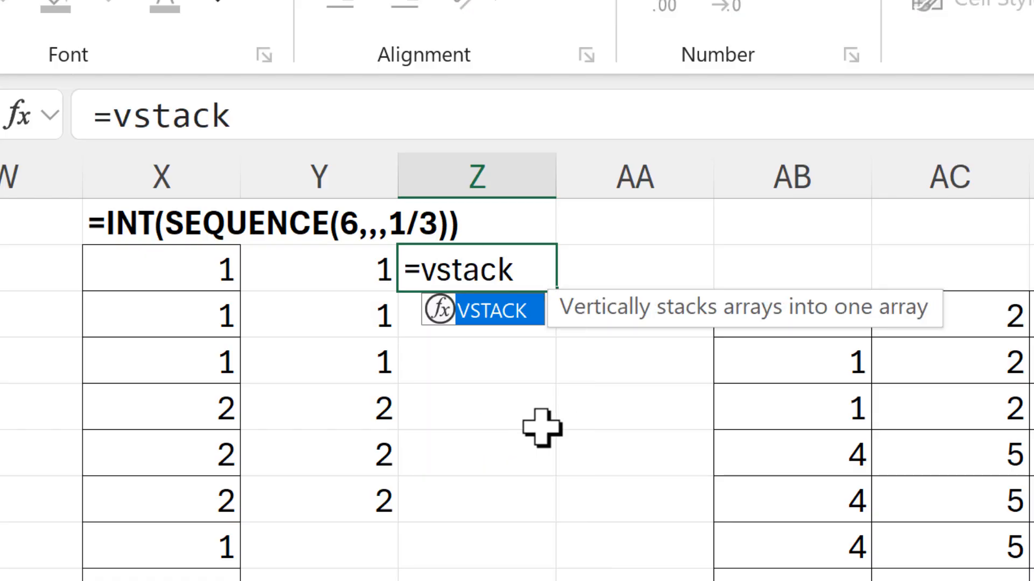
key("Tab")
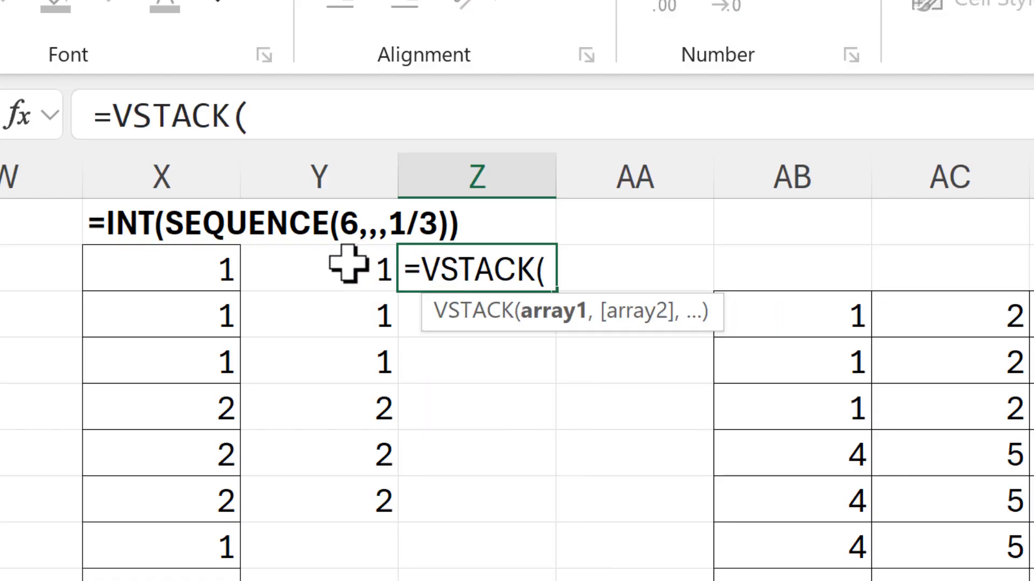
left_click_drag(348, 264, 366, 488)
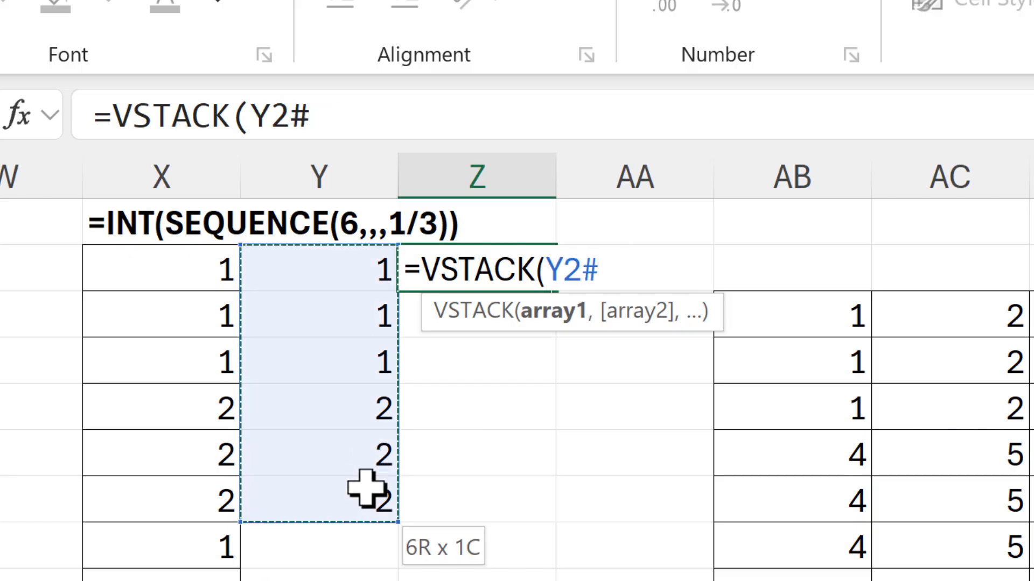
type(",")
left_click_drag(351, 273, 353, 323)
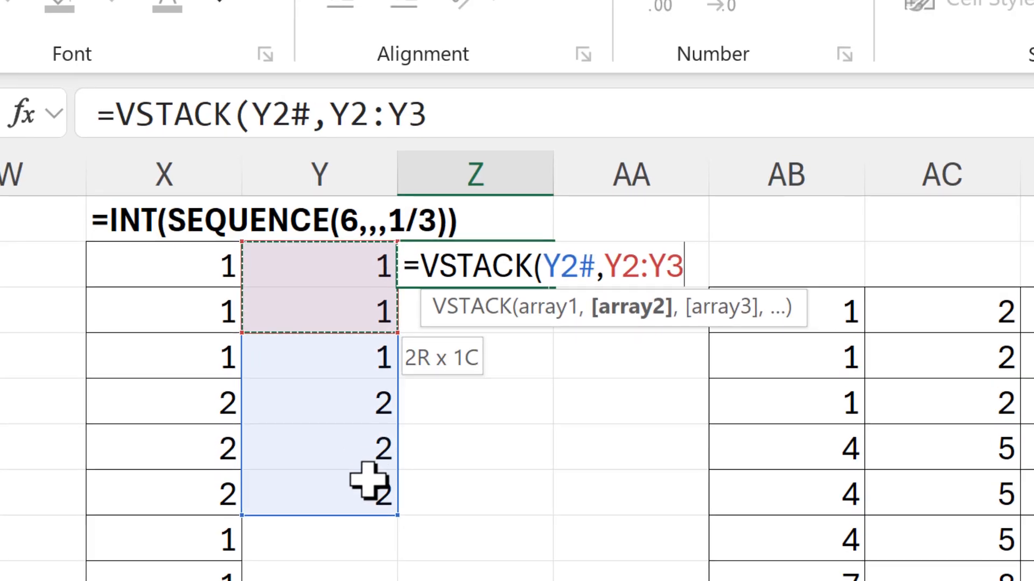
left_click_drag(368, 480, 372, 500)
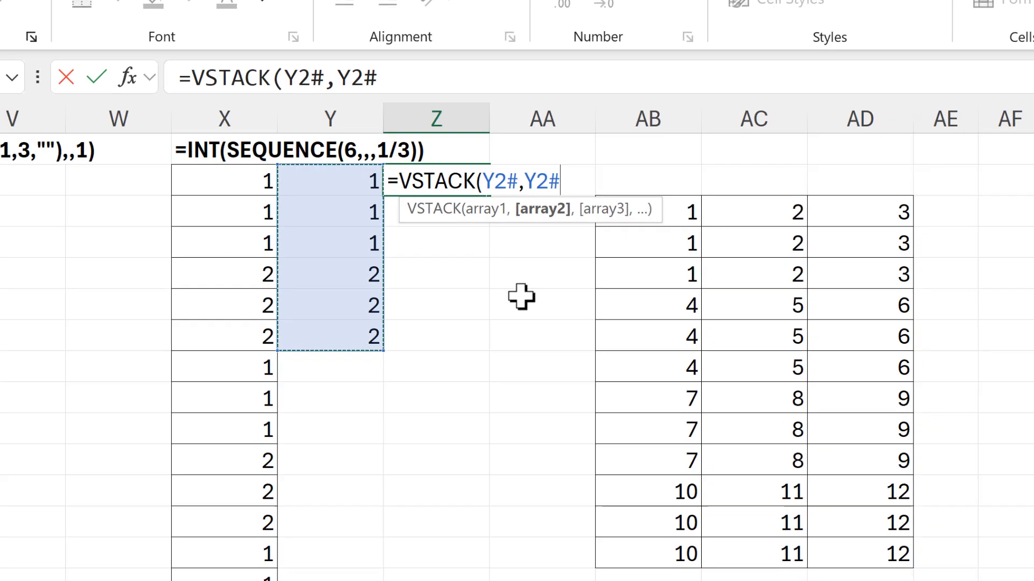
key("Return")
left_click(469, 180)
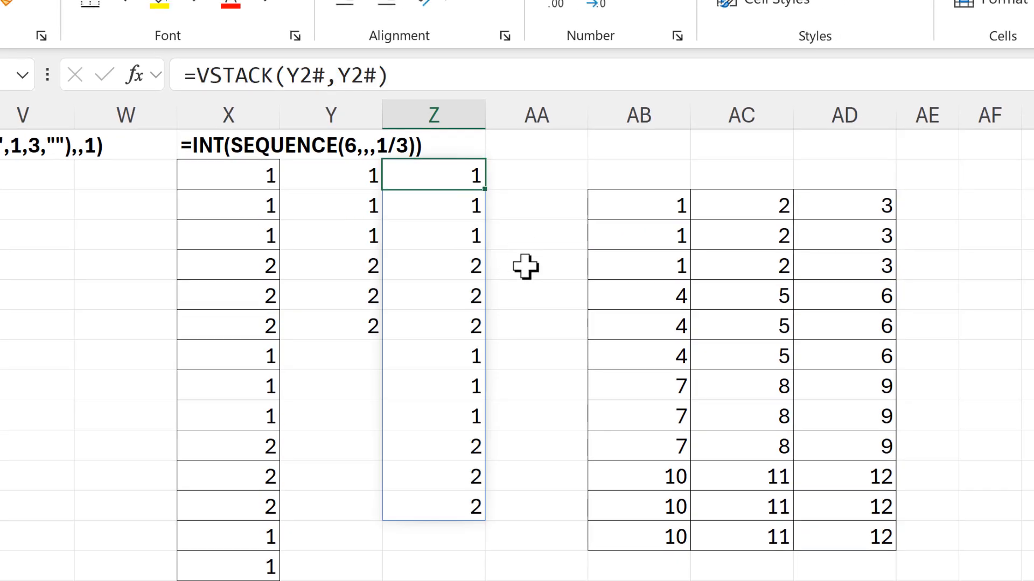
key("Delete")
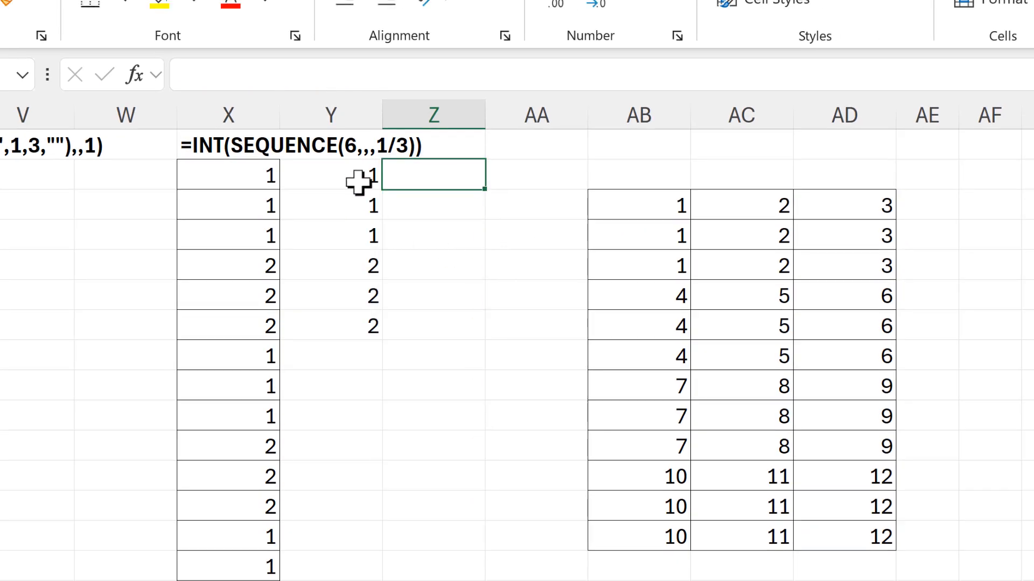
Step: Wrap the Y2 formula in LET, assigning the name a to INT(SEQUENCE(6,,,1/3))
left_click(344, 174)
left_click(203, 76)
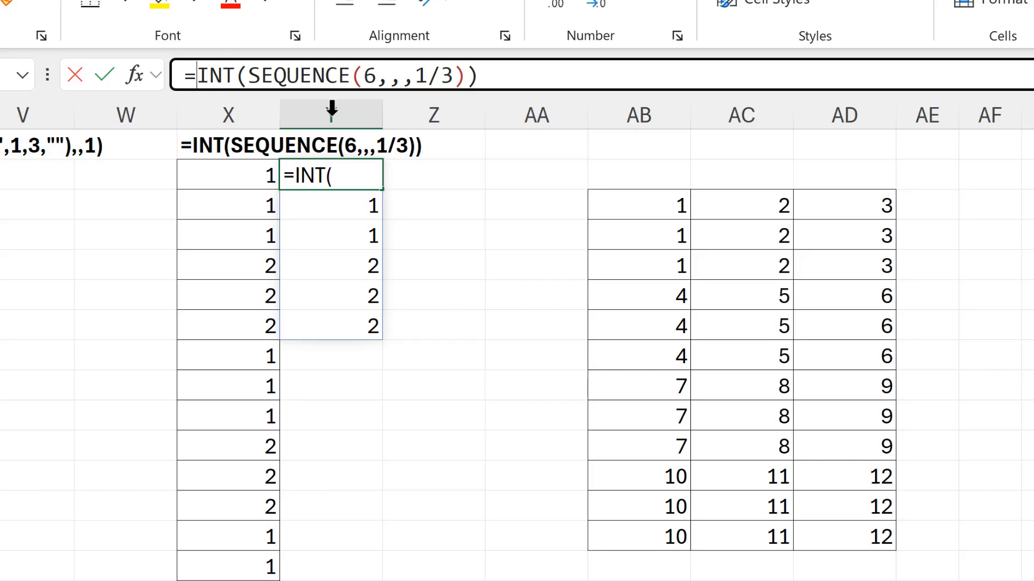
type("let")
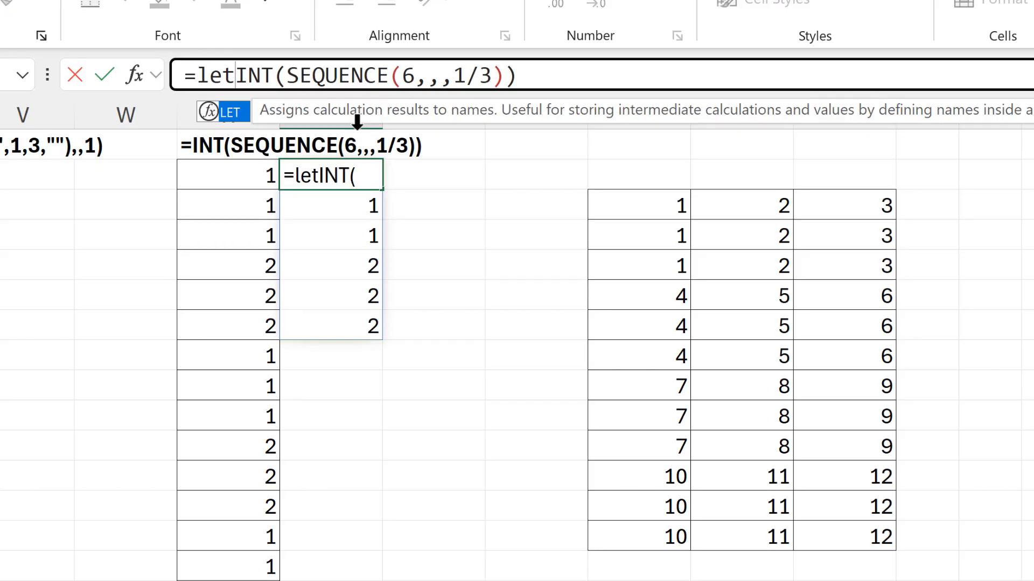
key("Tab")
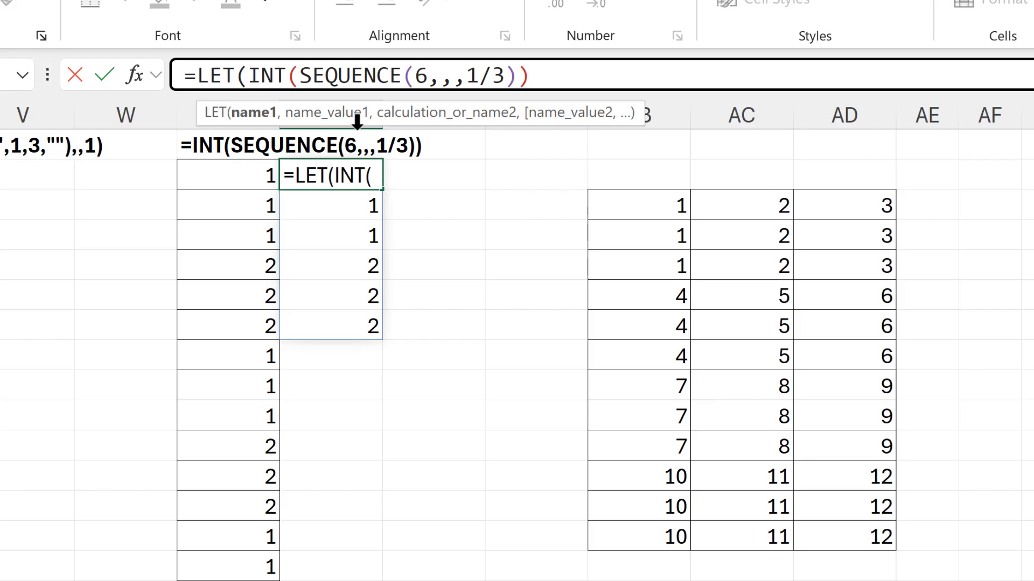
type("a")
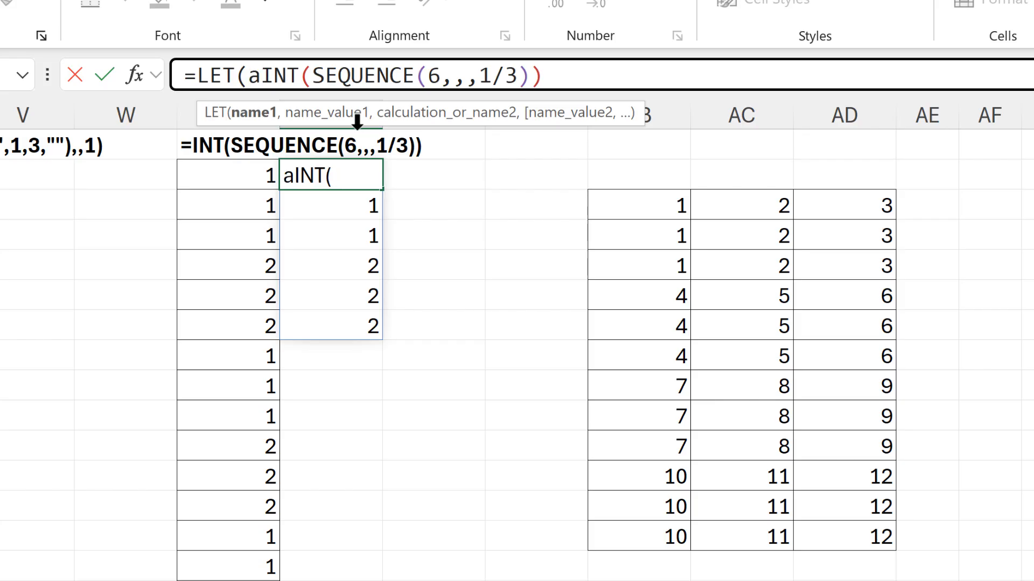
type(",")
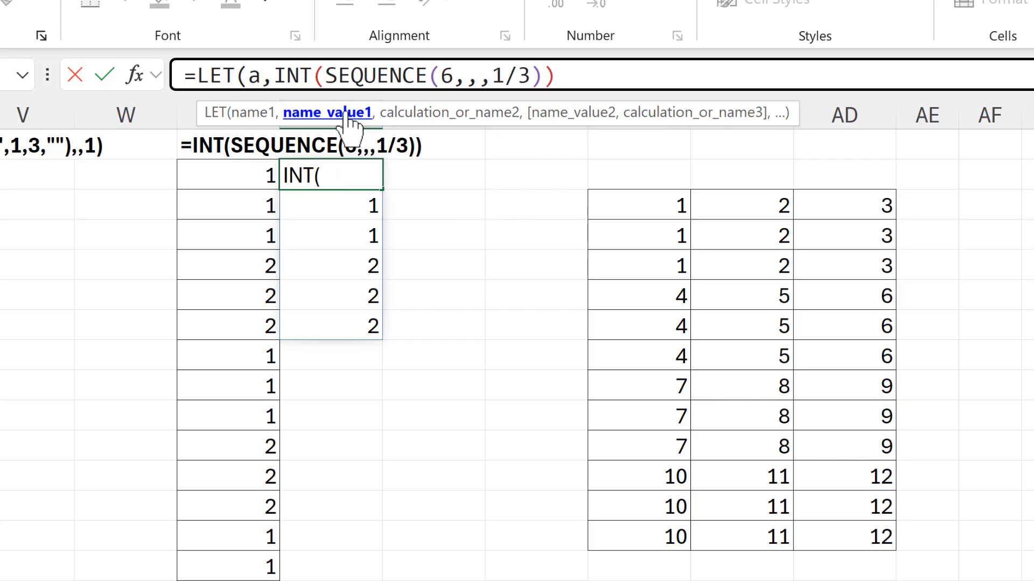
left_click(350, 122)
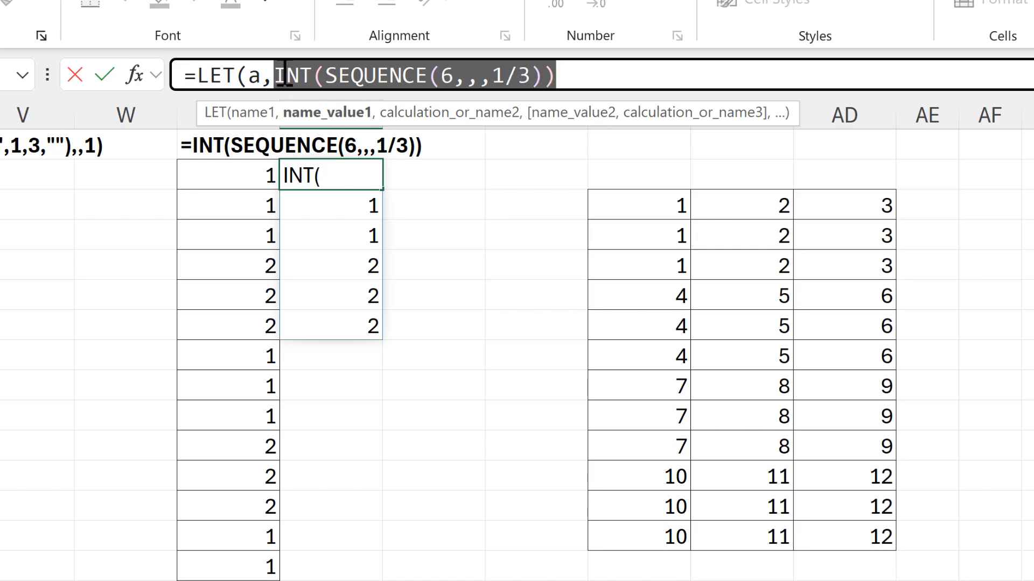
left_click(583, 75)
type(",")
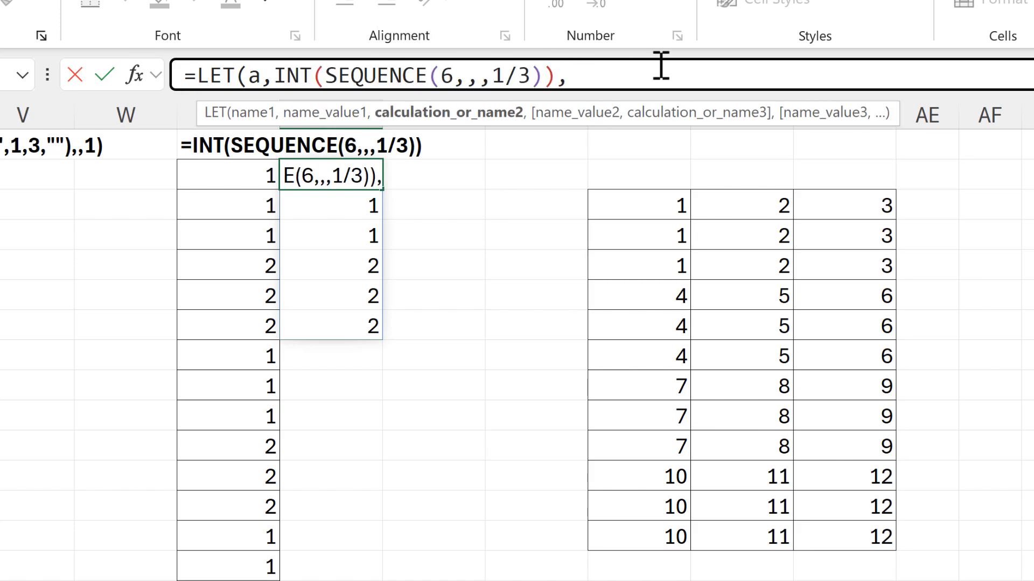
Step: Complete the Y2 LET formula with VSTACK(a,a,a) as its calculation to repeat the pattern three times, and check the resulting list
type("VSTACK")
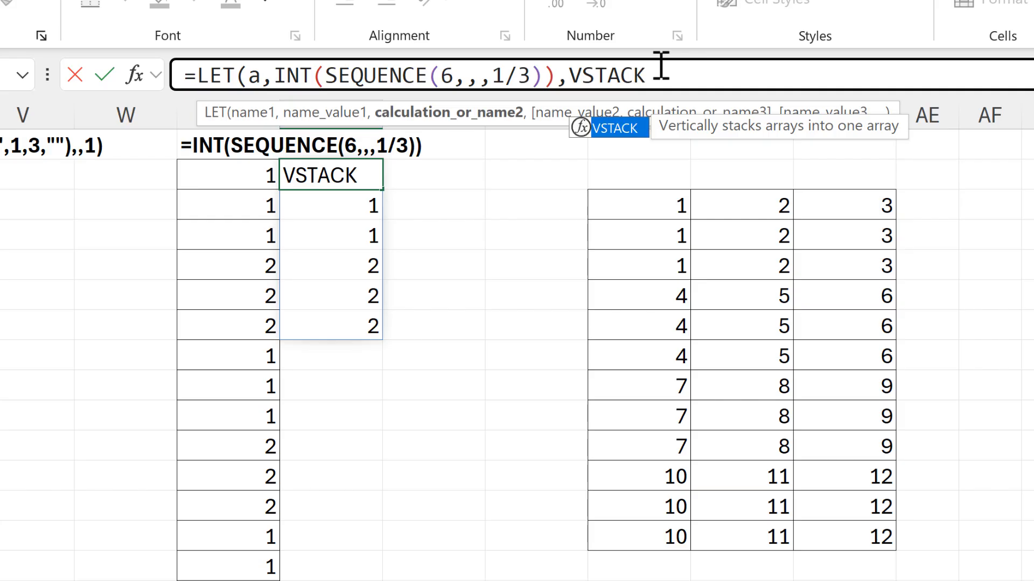
type("(")
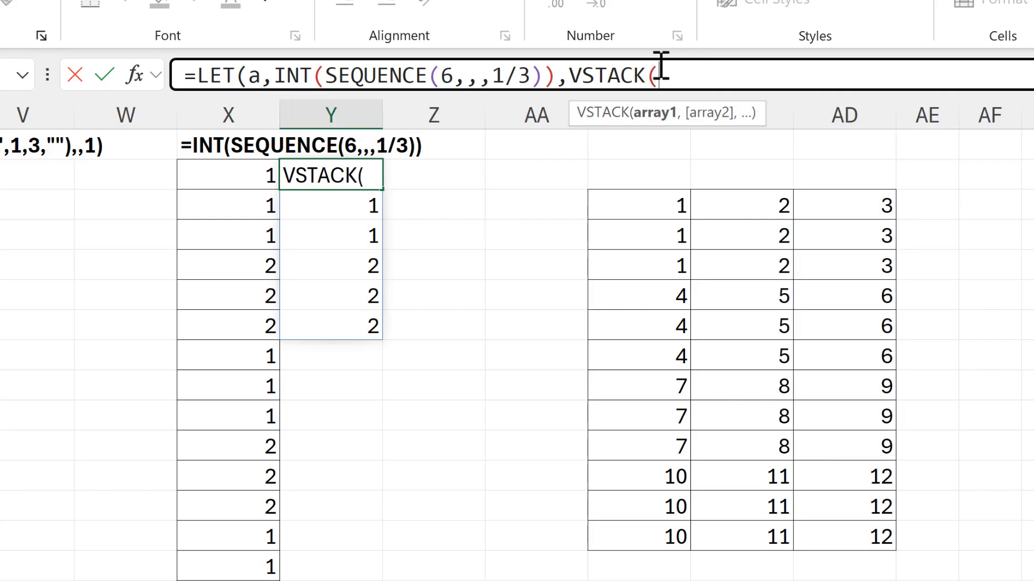
type("a,a,a")
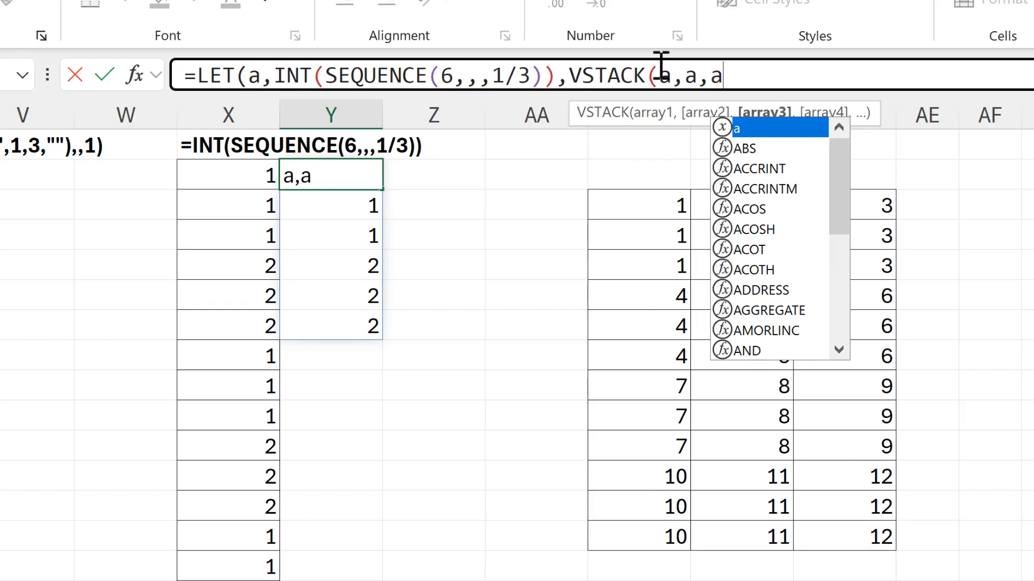
type("))")
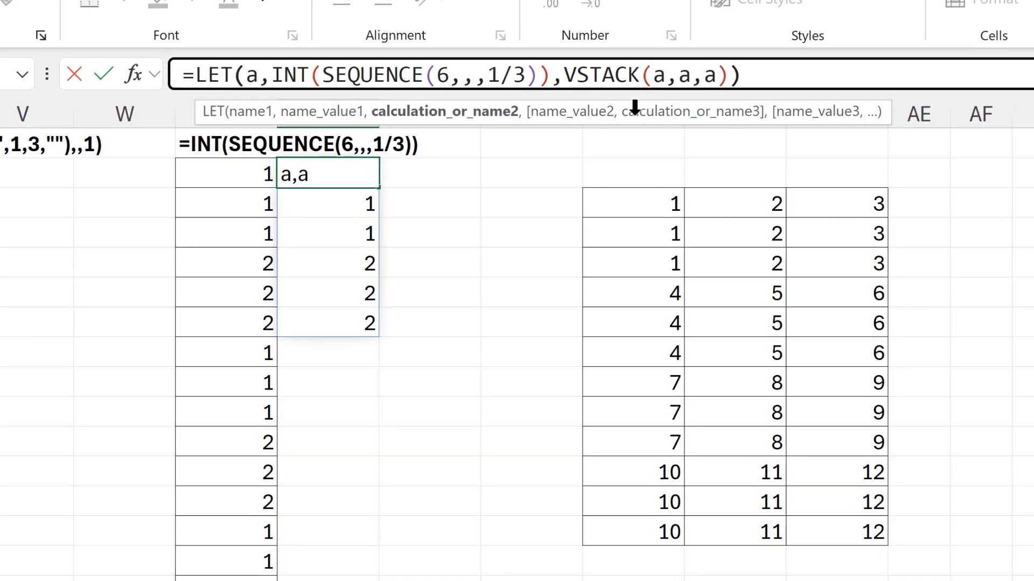
key("Return")
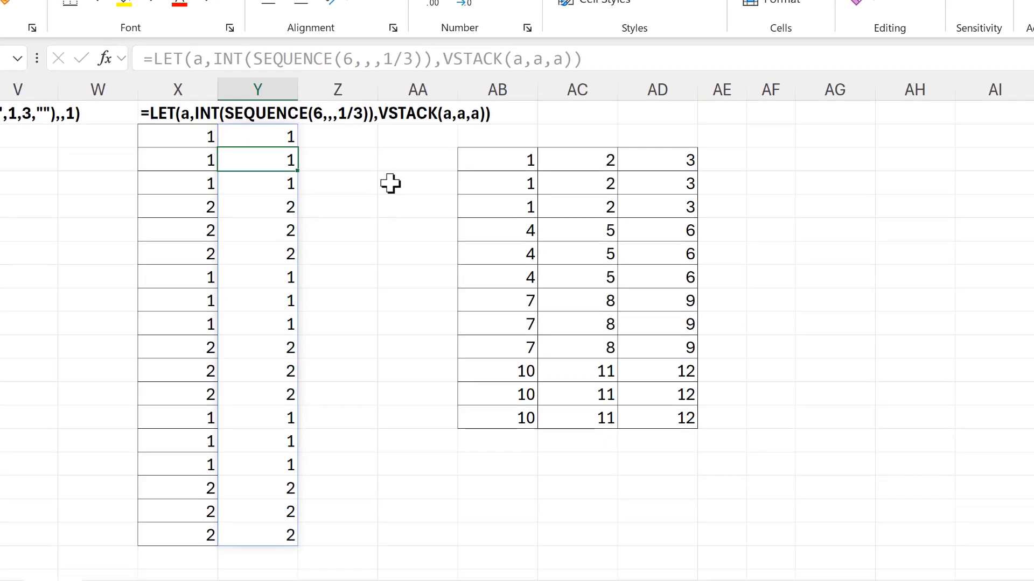
mouse_move(275, 135)
left_mouse_down()
mouse_move(268, 396)
mouse_move(282, 535)
left_mouse_up()
left_click(425, 232)
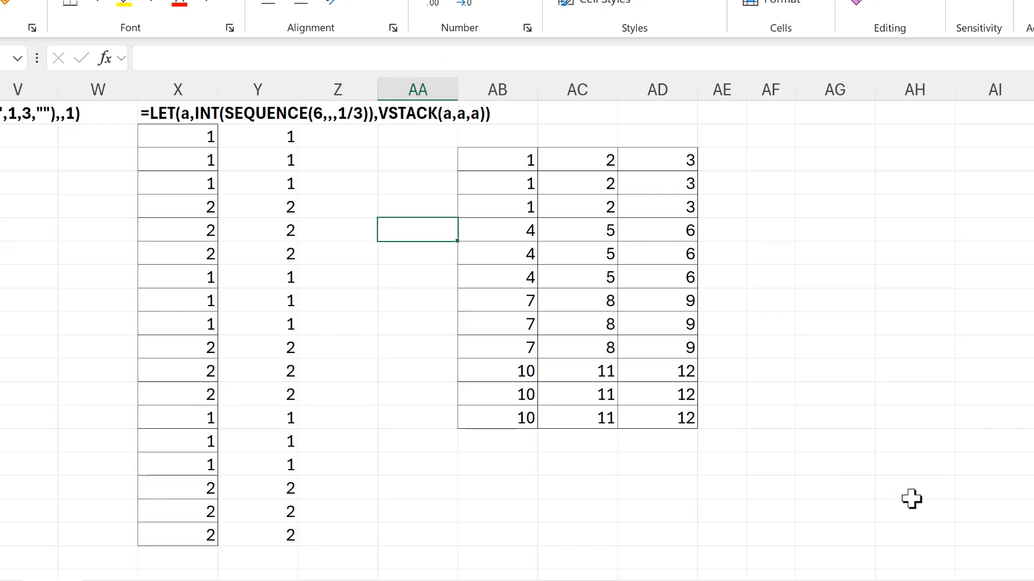
Step: Enter =SEQUENCE(12,,,1/3) in cell AF3, beside the bordered three-column pattern
scroll(500, 328, "right", 5)
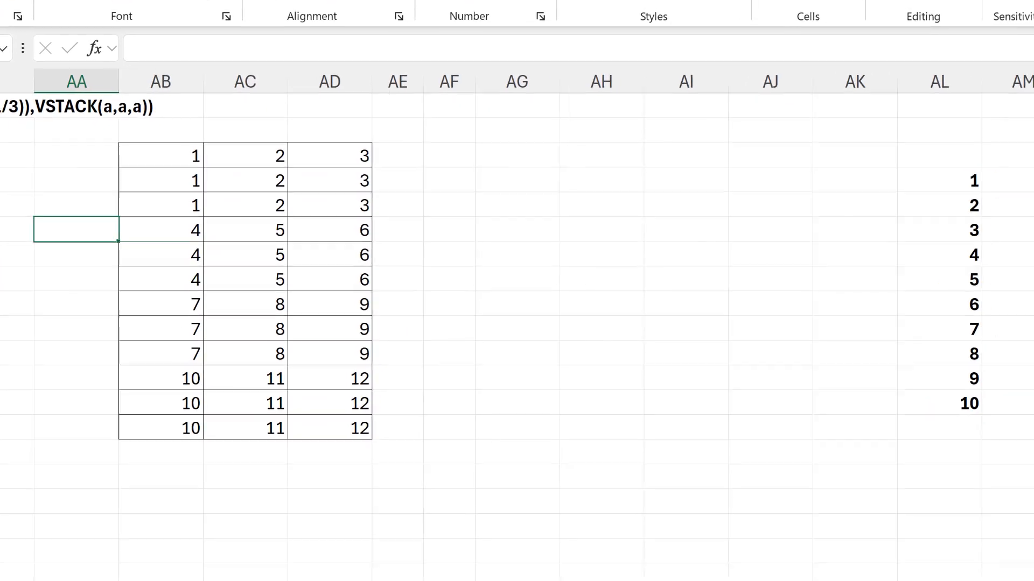
left_click(445, 146)
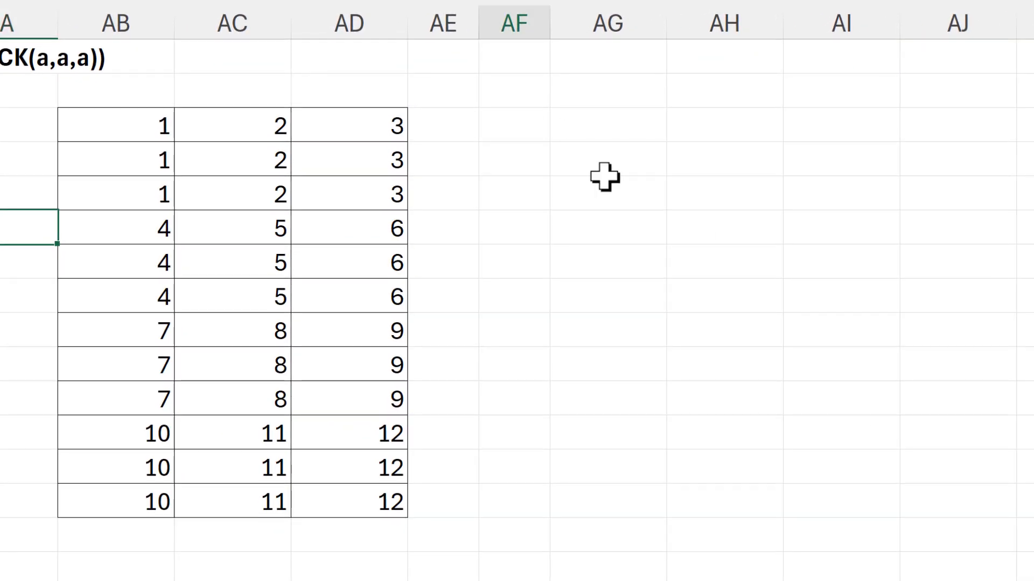
type("=seq")
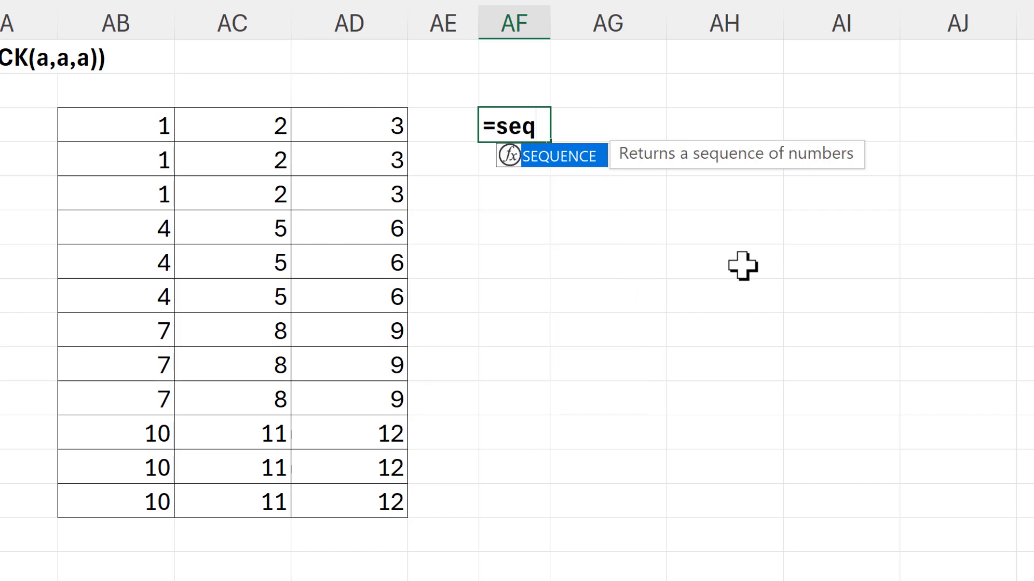
key("Tab")
type("1")
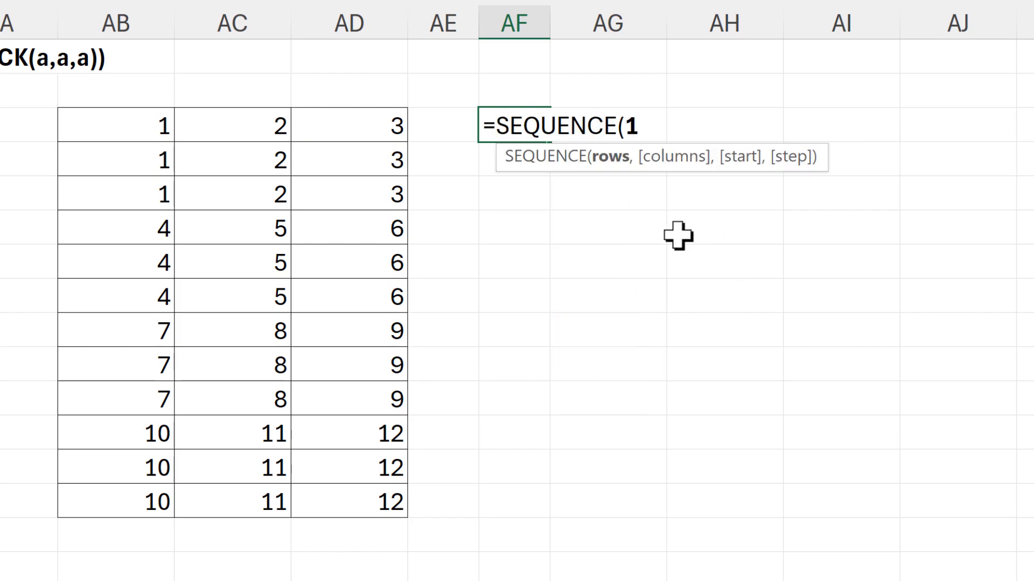
type("2,")
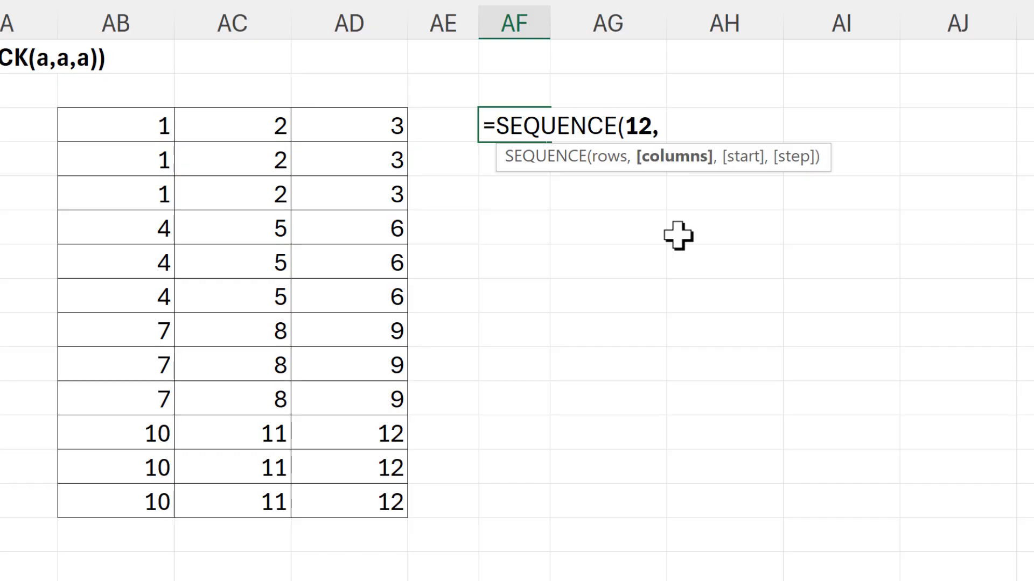
type(",,")
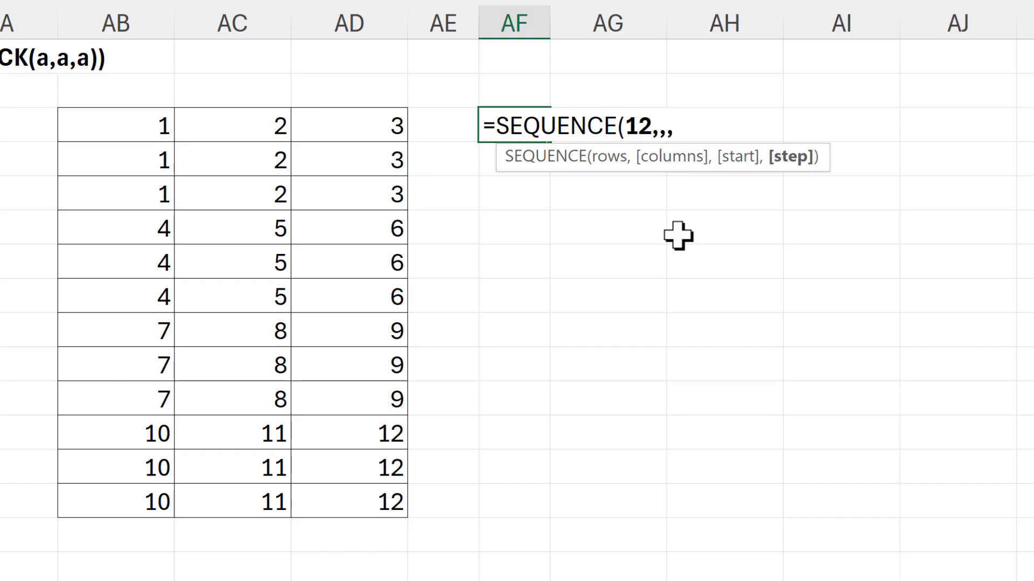
type("1/3")
key("Return")
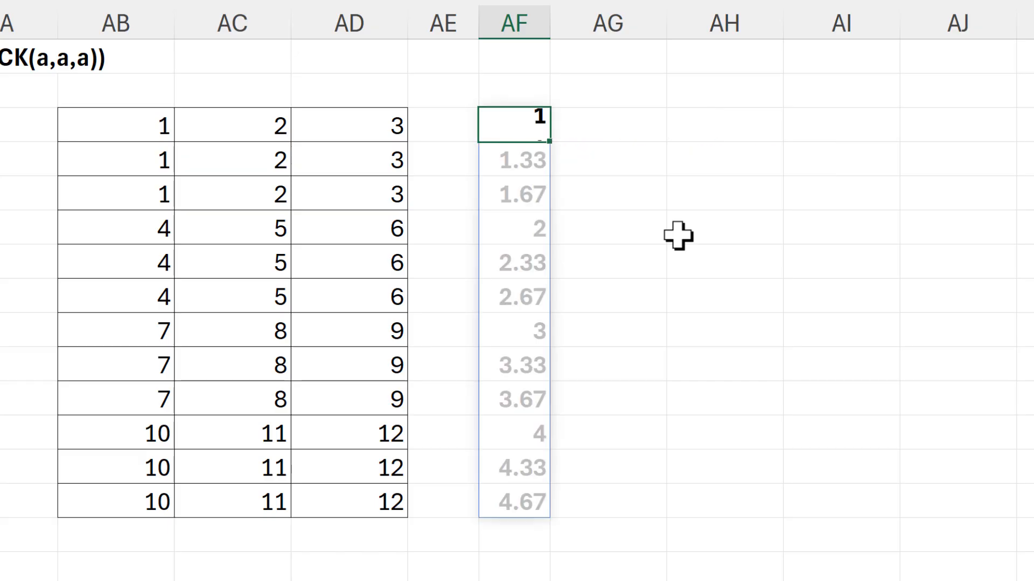
Step: Wrap the AF3 formula in INT, giving =INT(SEQUENCE(12,,,1/3))
left_click(493, 118)
key("F2")
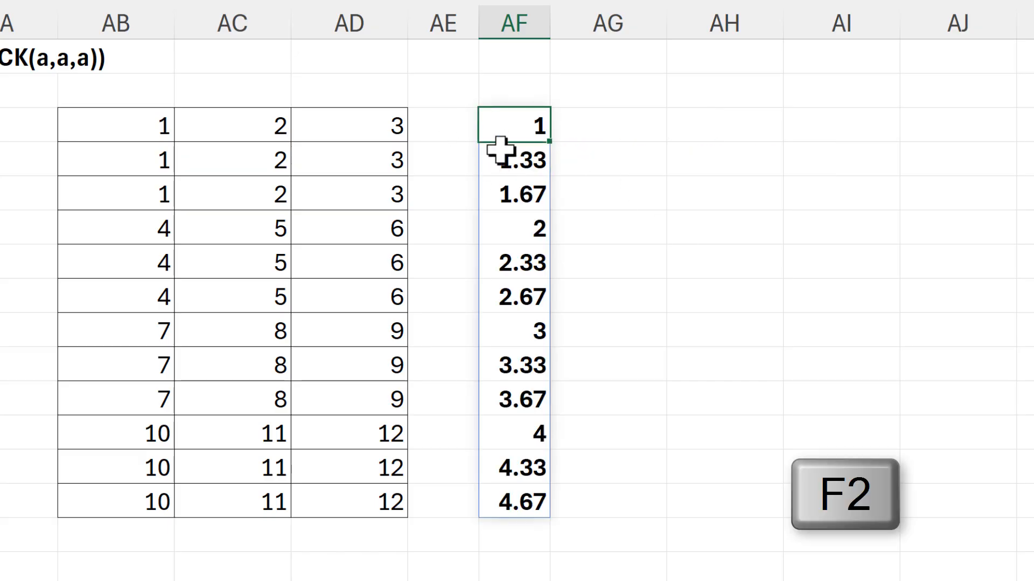
type("intSEQUENCE(12,,,1/3")
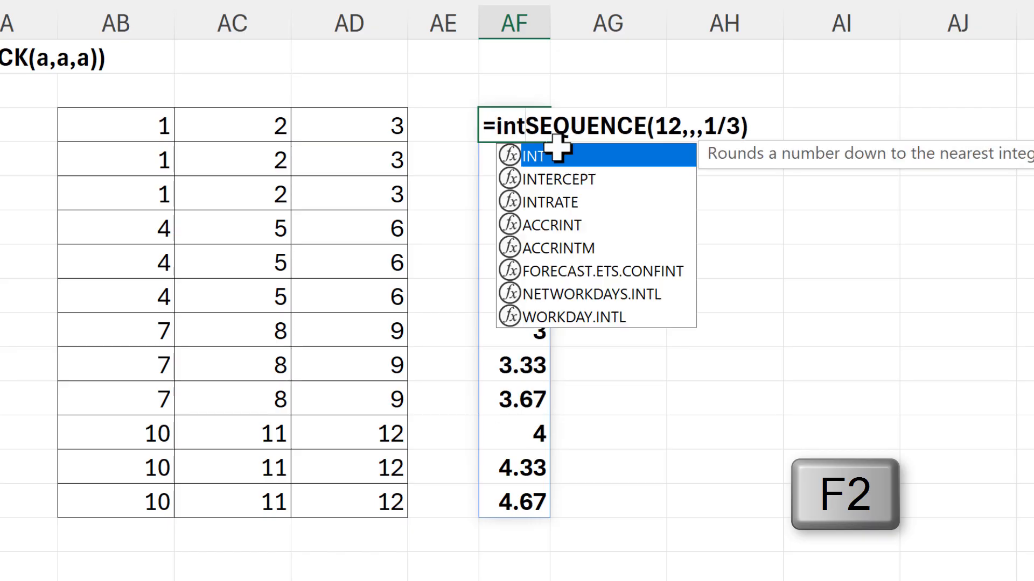
key("Tab")
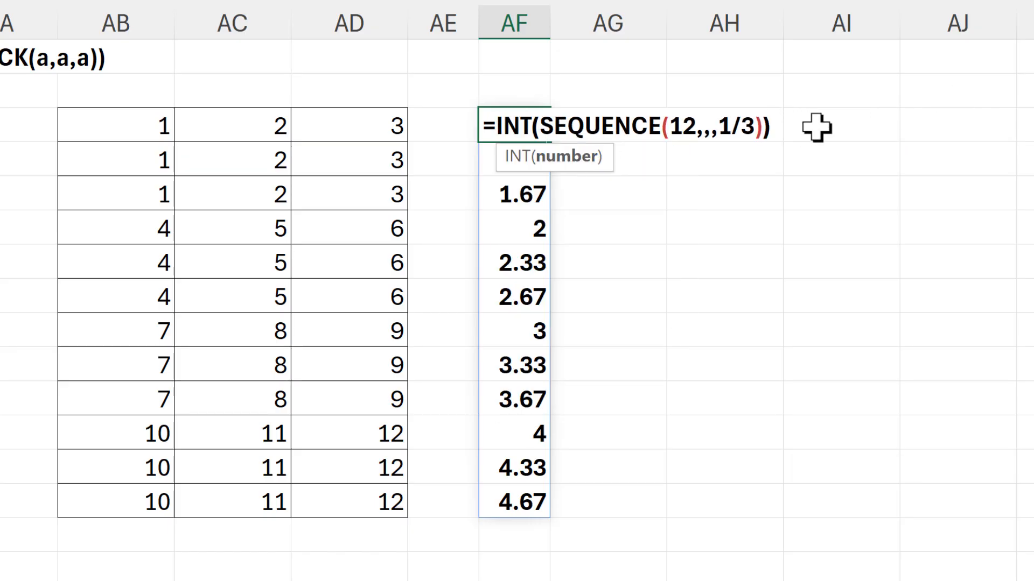
key("Return")
Step: Multiply the AF3 formula by 3 and subtract 2, giving =INT(SEQUENCE(12,,,1/3))*3-2
left_click(507, 135)
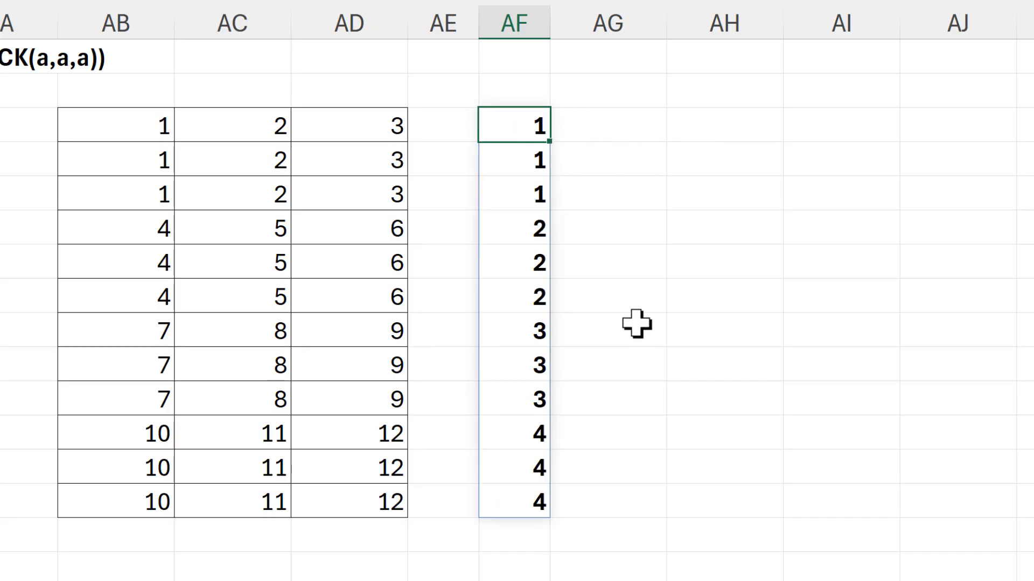
key("F2")
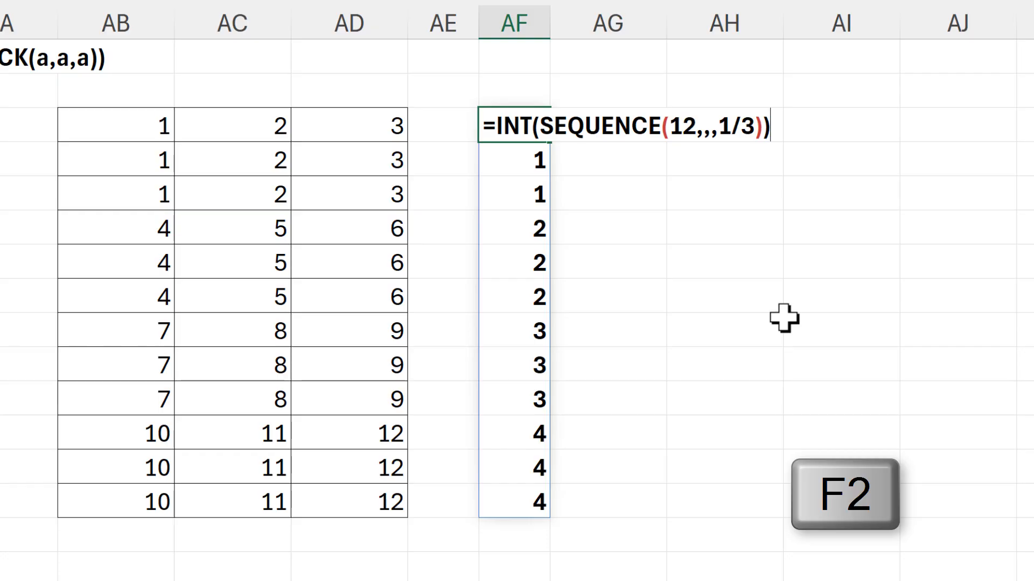
type("3")
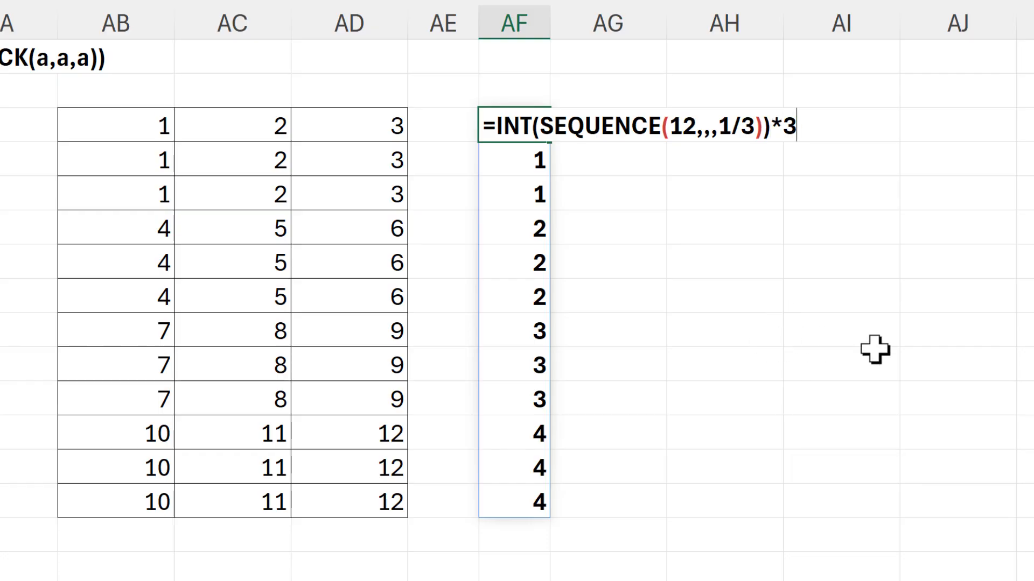
key("Return")
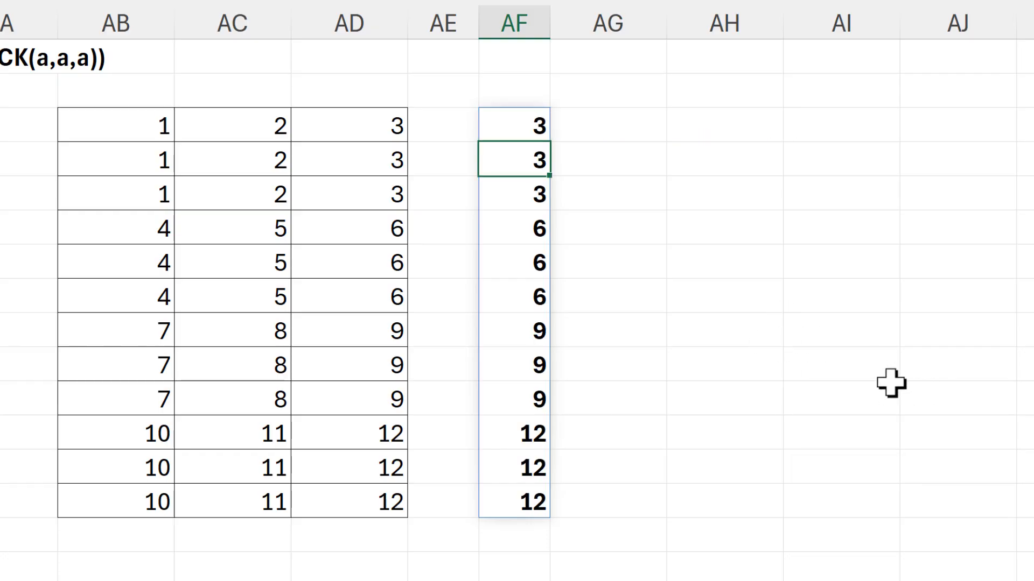
left_click(540, 119)
key("F2")
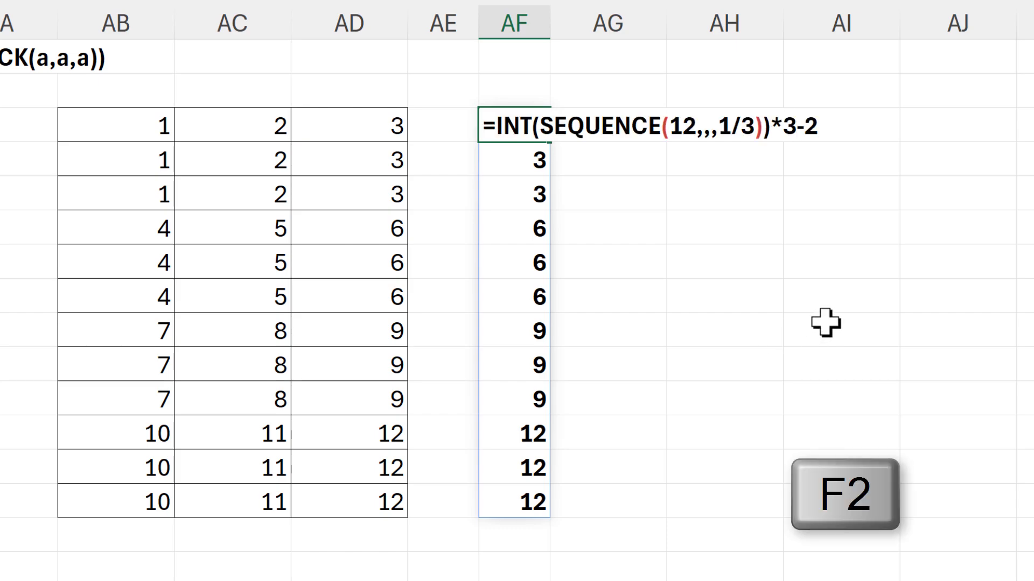
key("ctrl+Return")
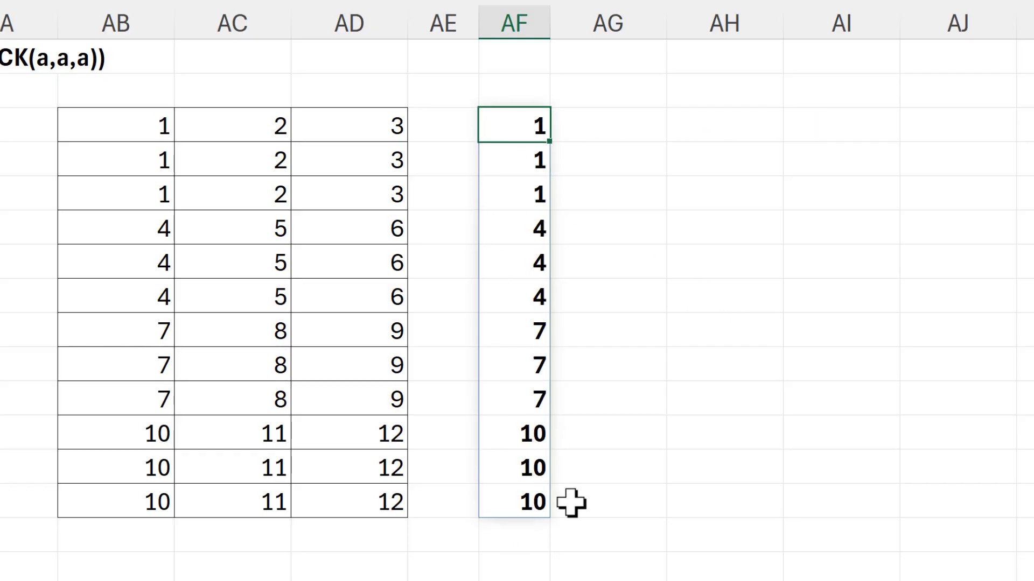
Step: Enter =SEQUENCE(,3,0) in cell AG2 to create a three-column header row starting at 0, and check its cells
left_click(582, 94)
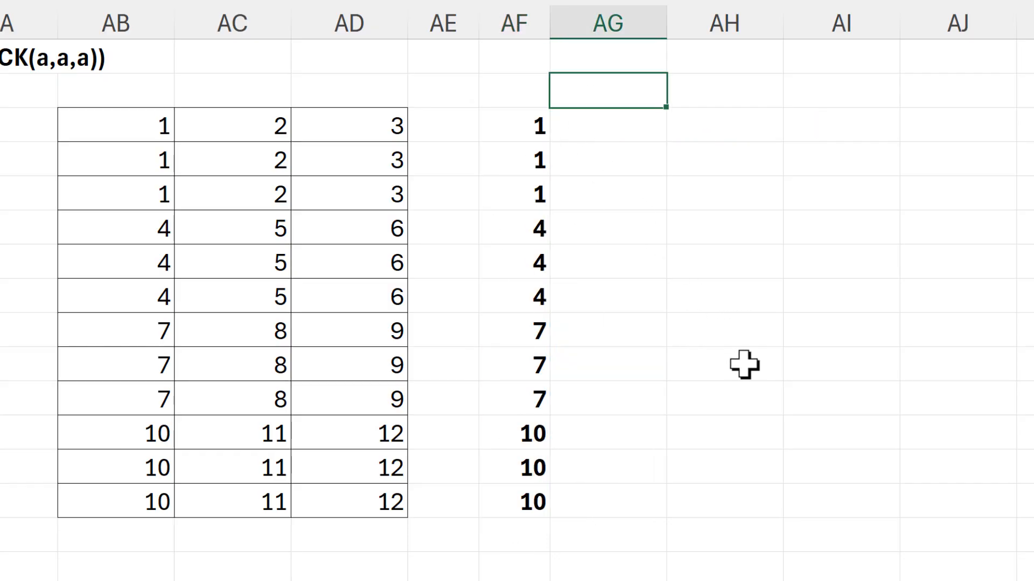
type("=seq")
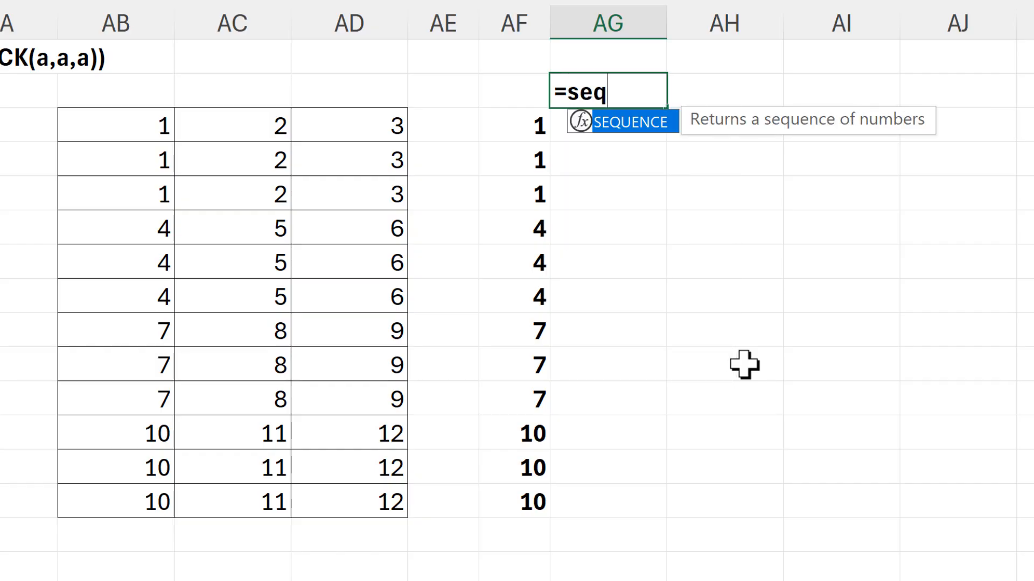
key("Tab")
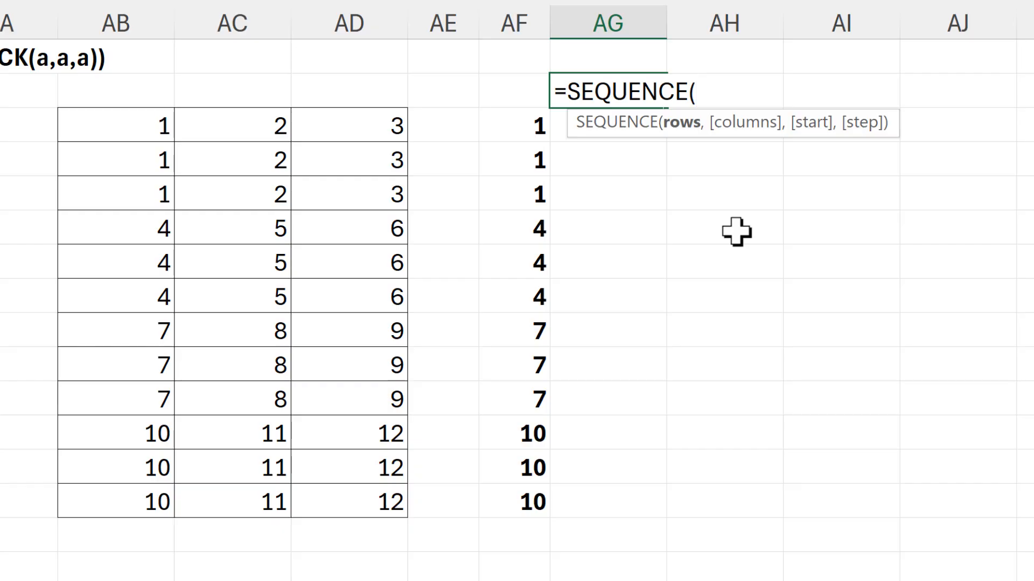
type(",3")
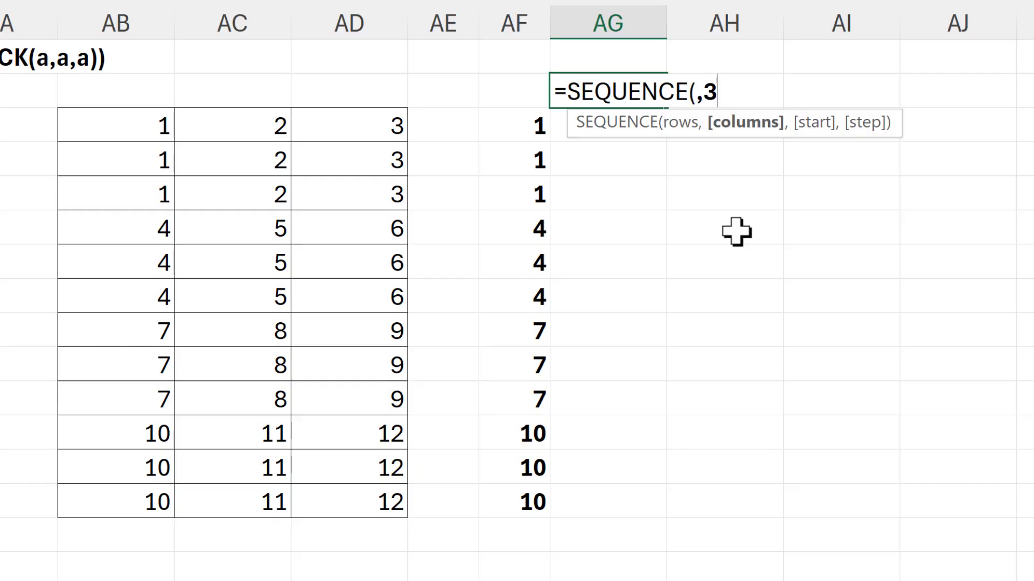
type(",")
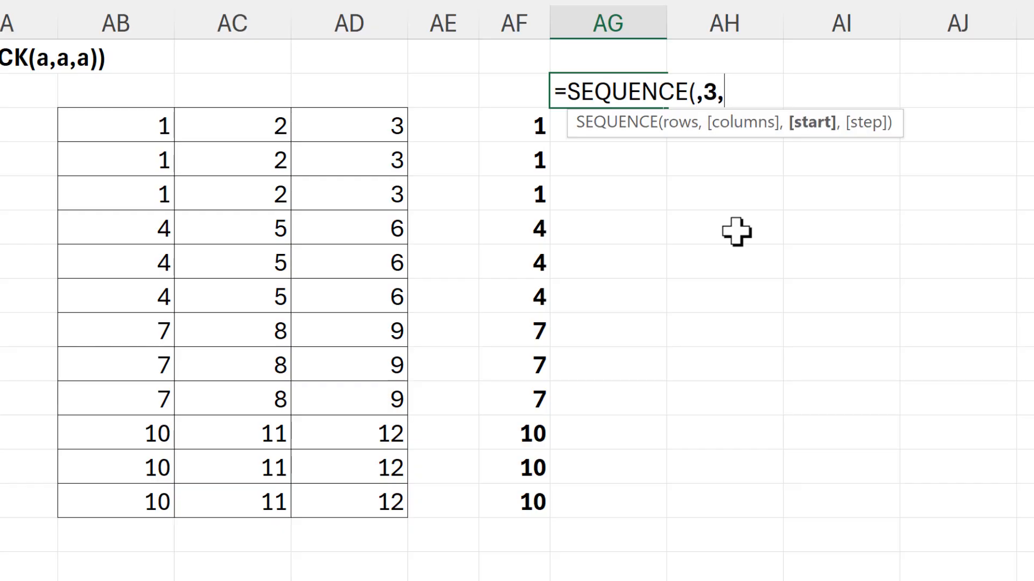
type("0")
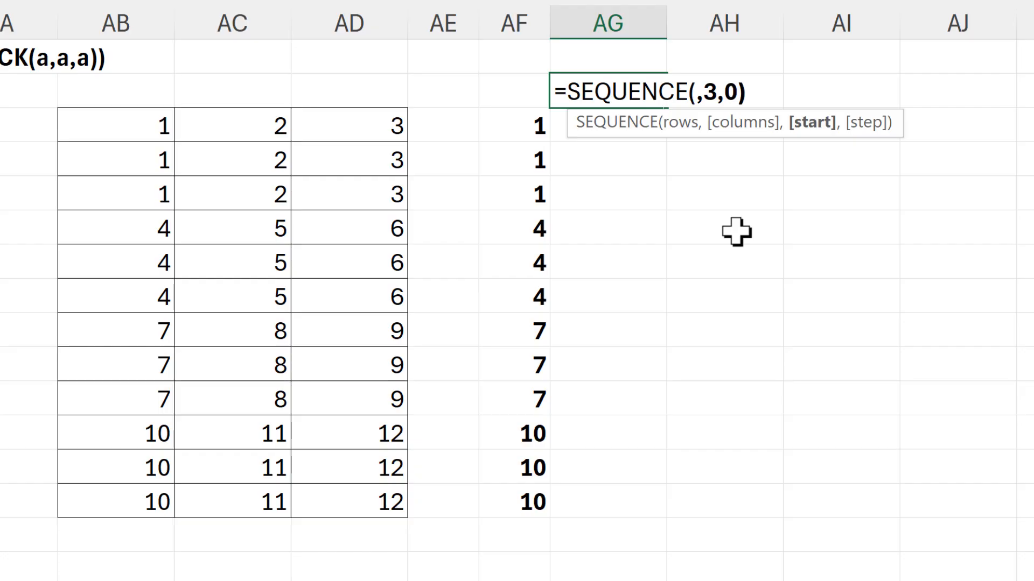
key("Return")
left_click(612, 88)
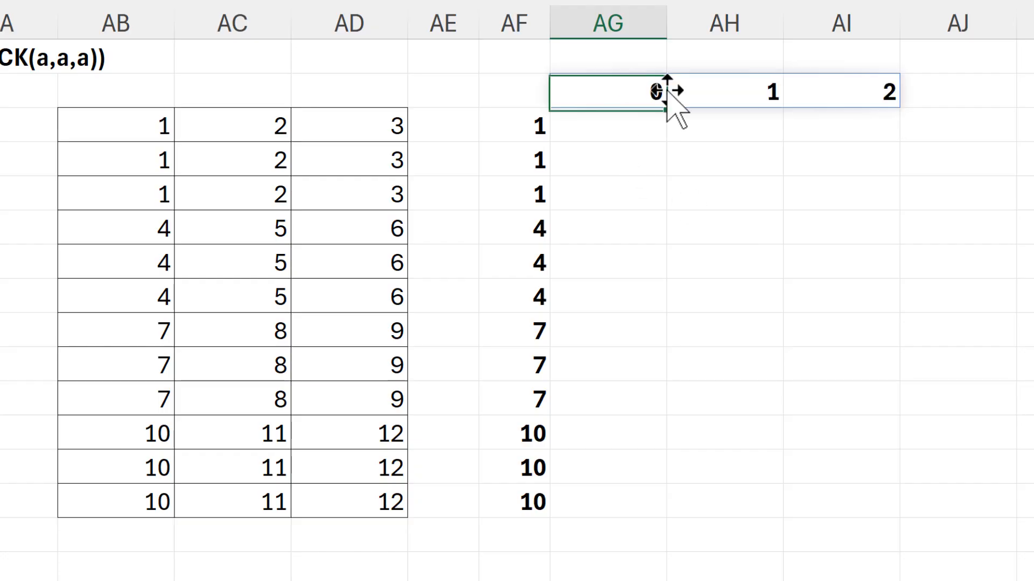
left_click(719, 89)
left_click(812, 87)
Step: Enter =AF3#+AG2# in cell AG3 to add the column and row spill ranges, and check each three-row block of the result
left_click(628, 134)
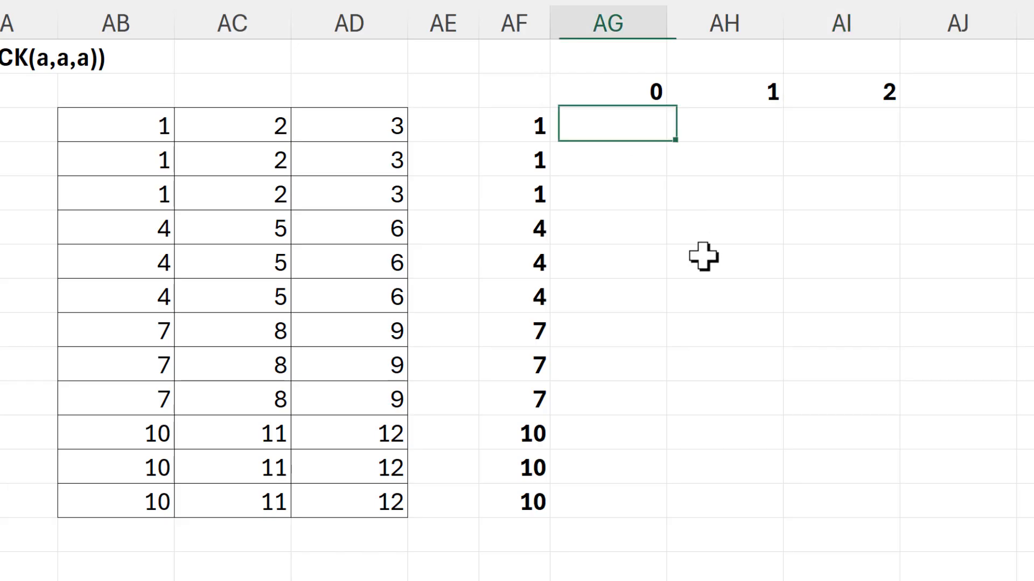
type("=")
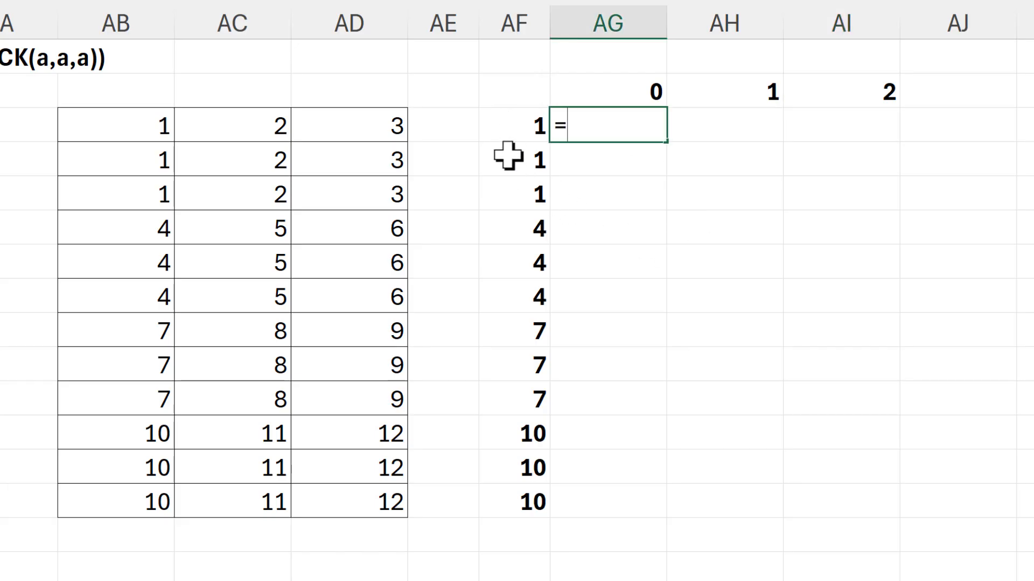
left_click_drag(508, 129, 538, 501)
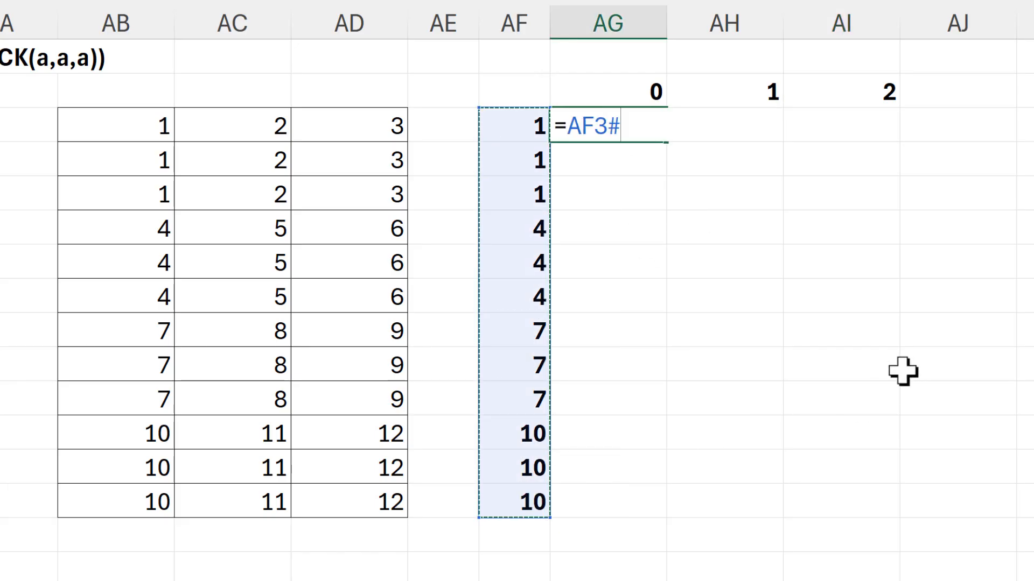
type("+")
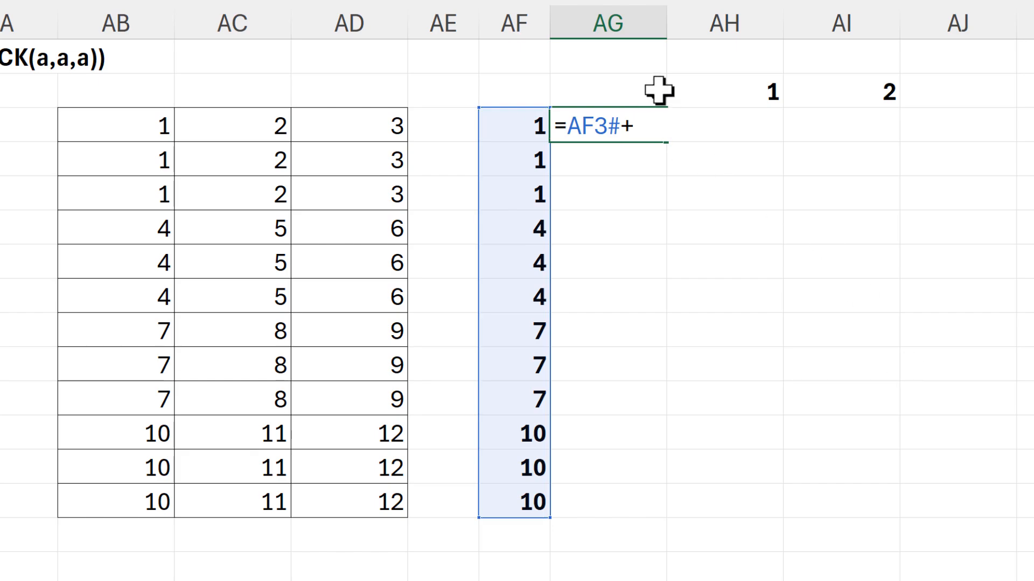
left_click_drag(662, 90, 888, 93)
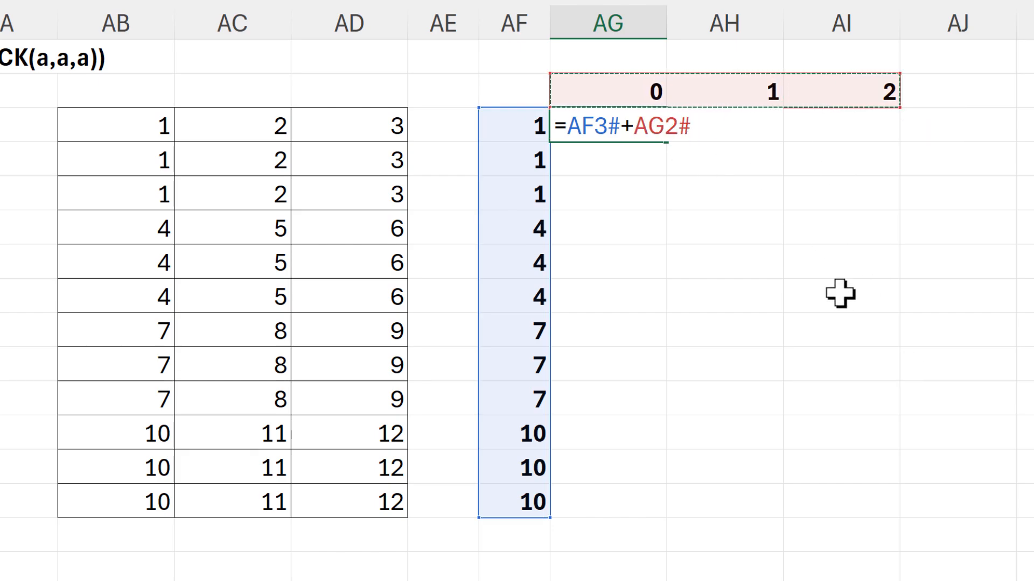
key("Return")
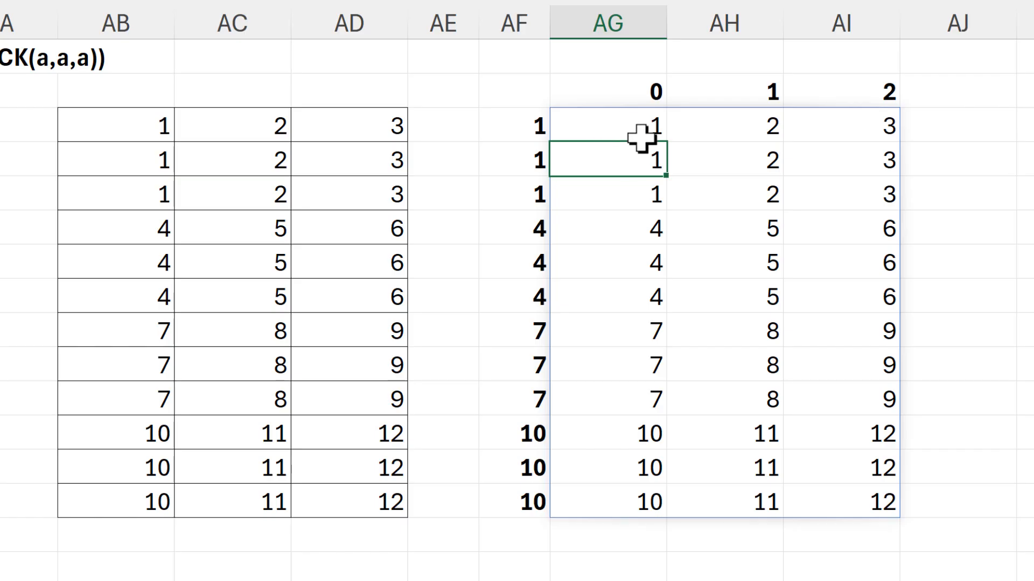
left_click_drag(641, 132, 848, 184)
left_click_drag(628, 233, 856, 296)
left_click_drag(641, 334, 849, 393)
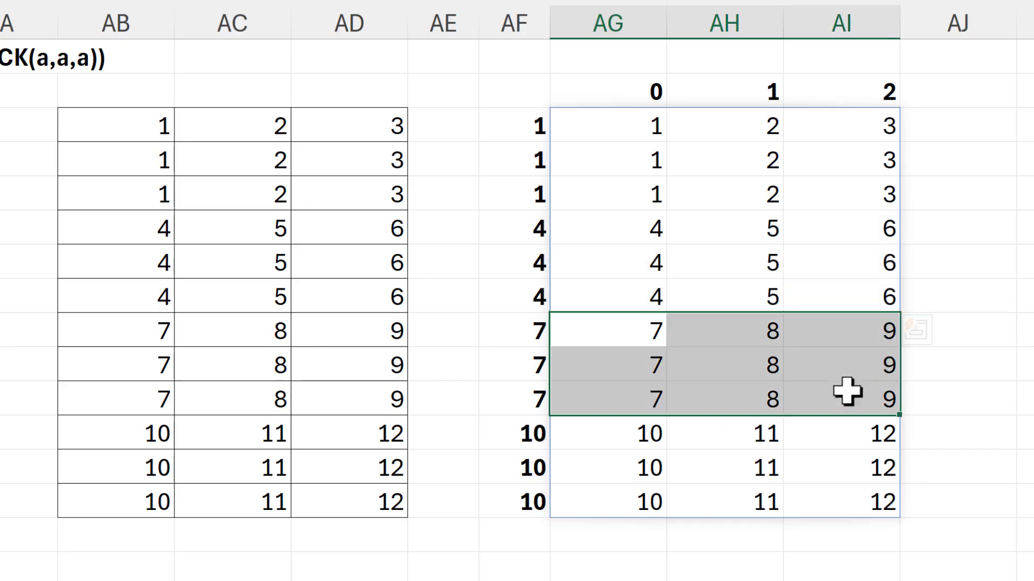
left_click_drag(649, 440, 858, 512)
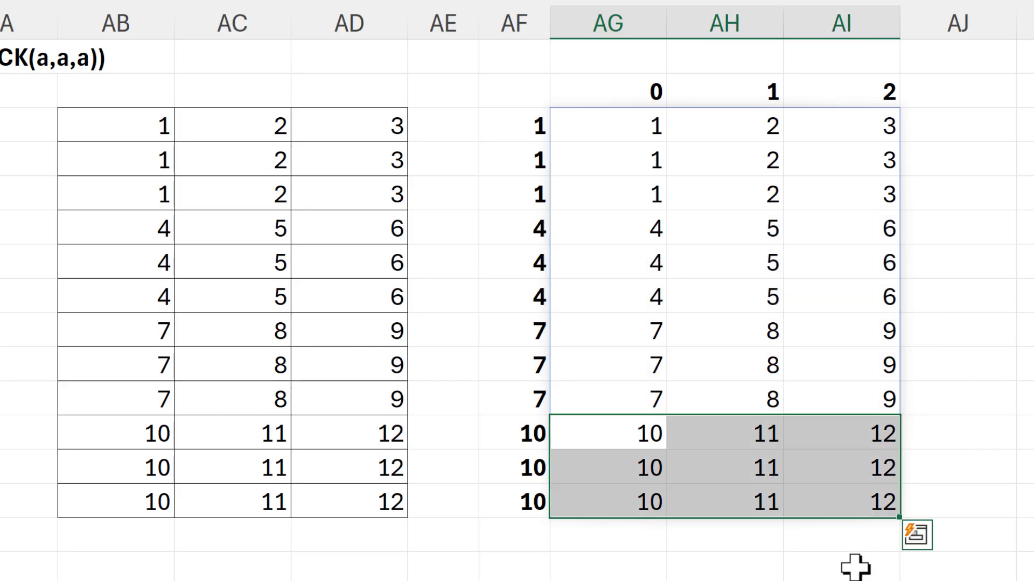
Step: Add a step of 0 to the AG2 header formula, giving =SEQUENCE(,3,0,0)
left_click(633, 93)
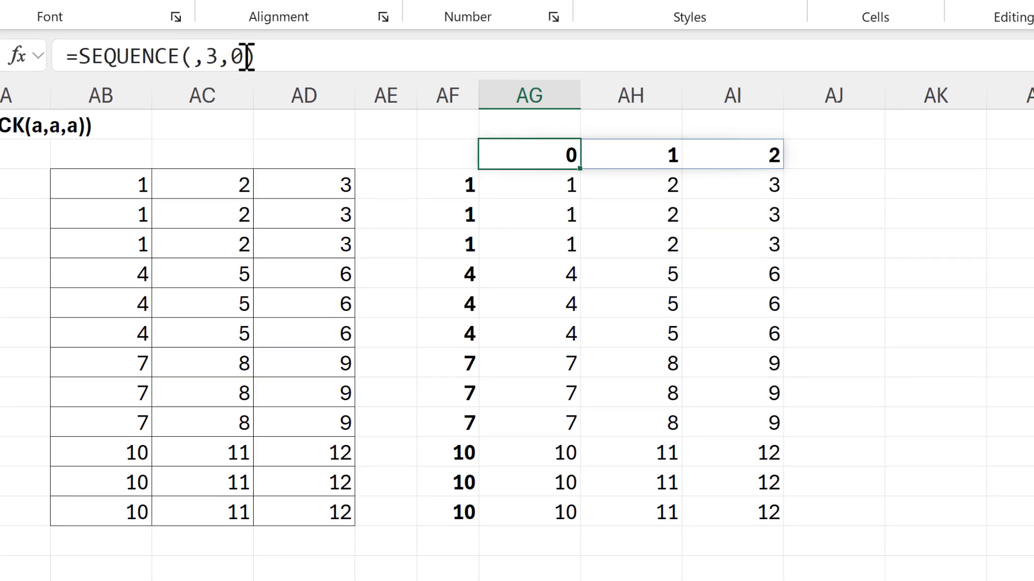
left_click(246, 56)
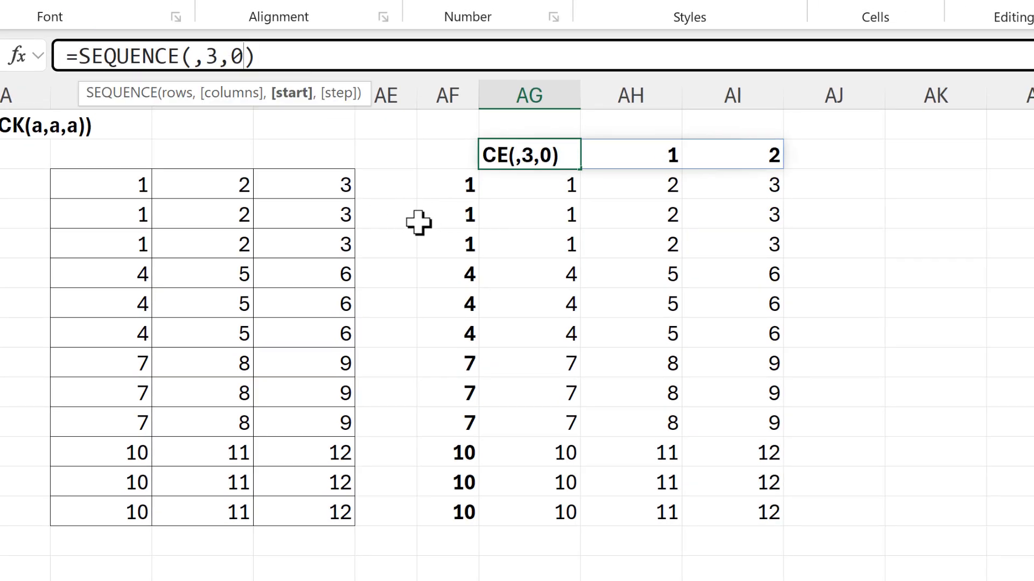
type(",")
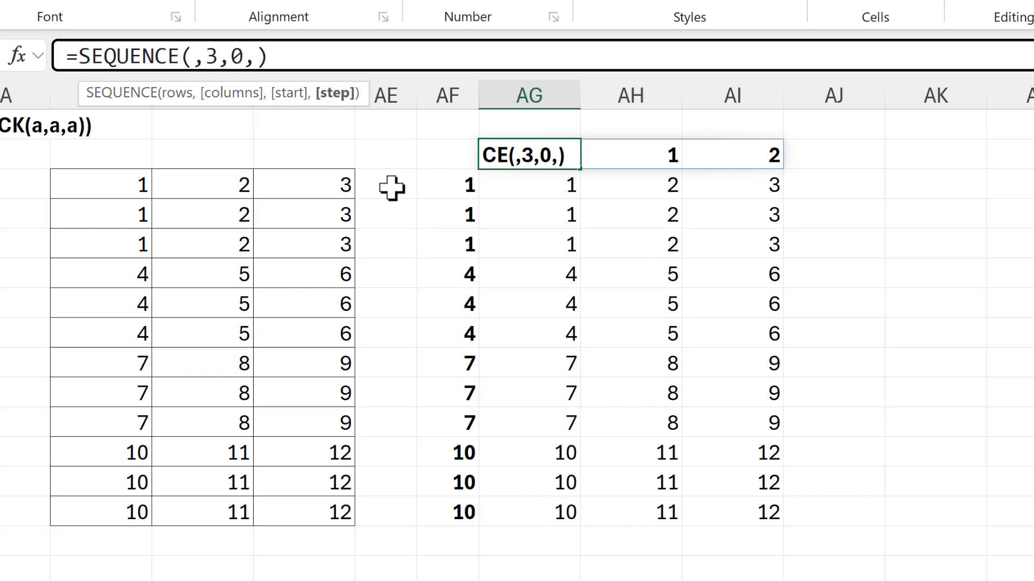
type("0")
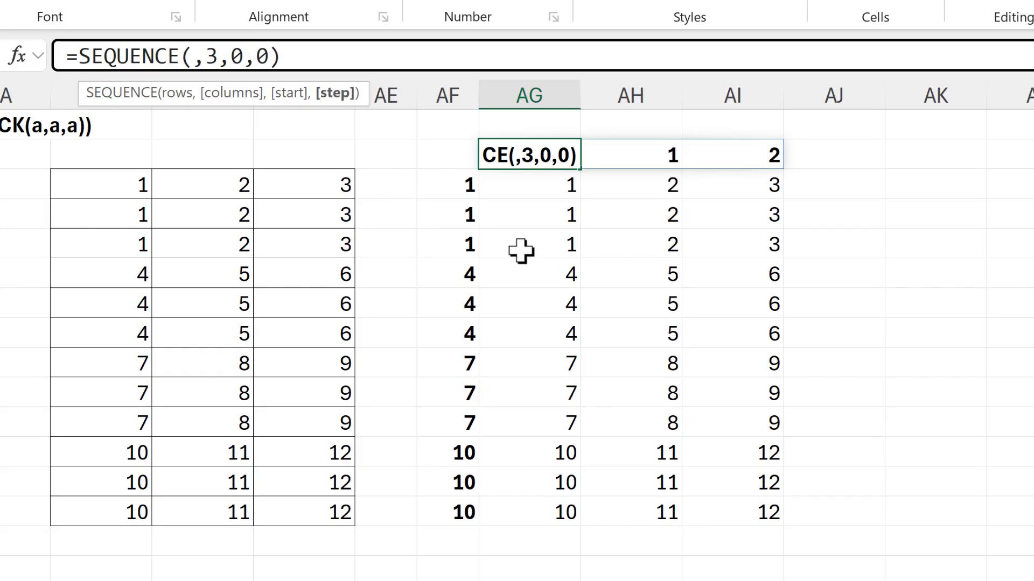
key("Return")
left_click(535, 157)
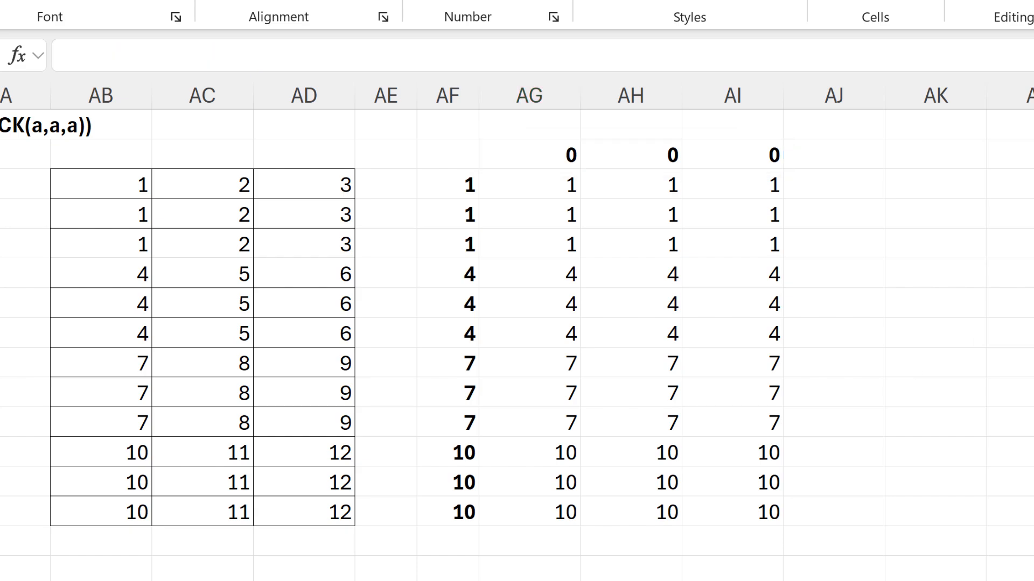
Step: Begin a 10-by-10 MAKEARRAY formula in cell AM4 with LAMBDA parameters r and c, as =MAKEARRAY(10,10,LAMBDA(r,c
scroll(517, 323, "right", 10)
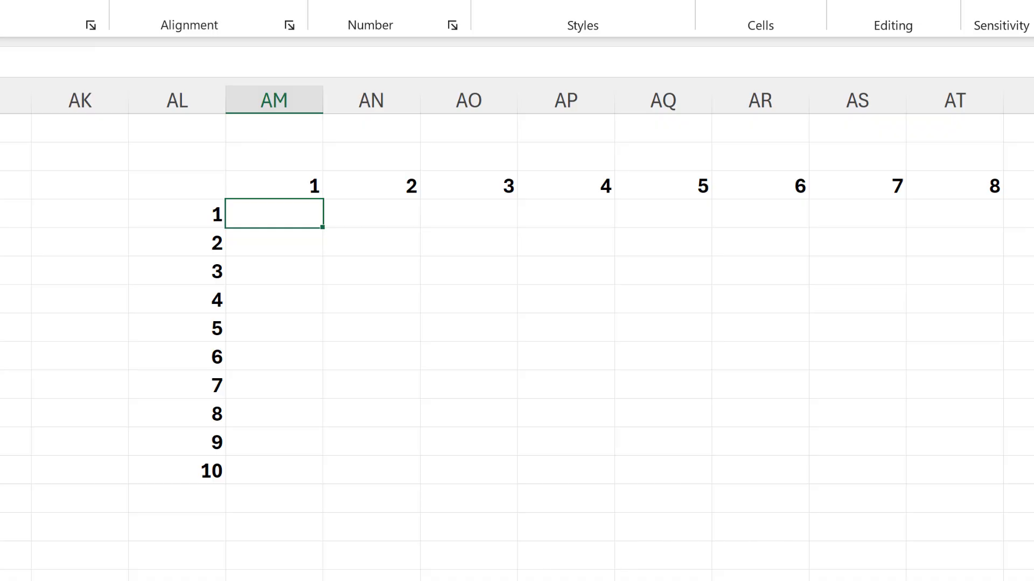
type("=make")
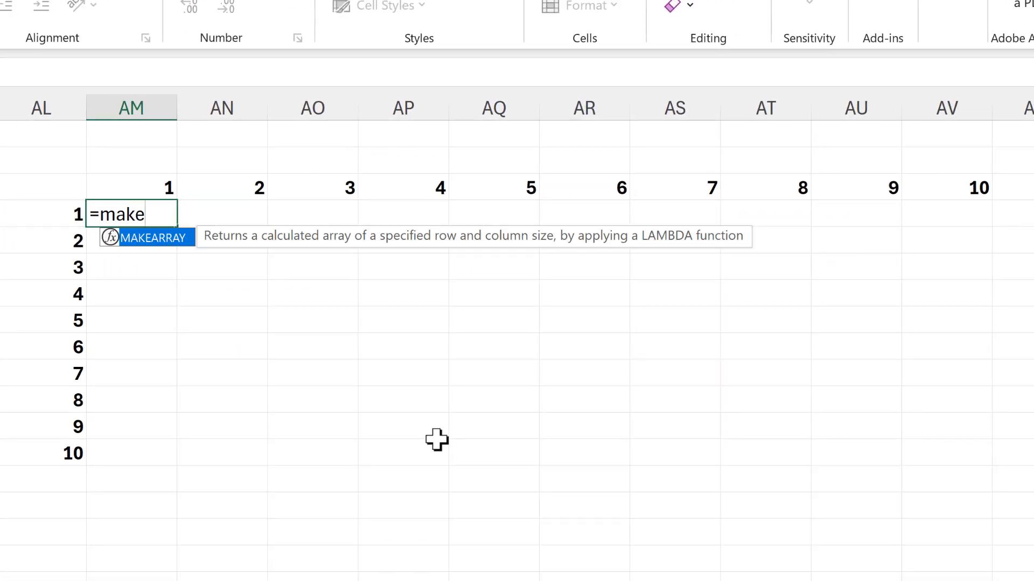
key("Tab")
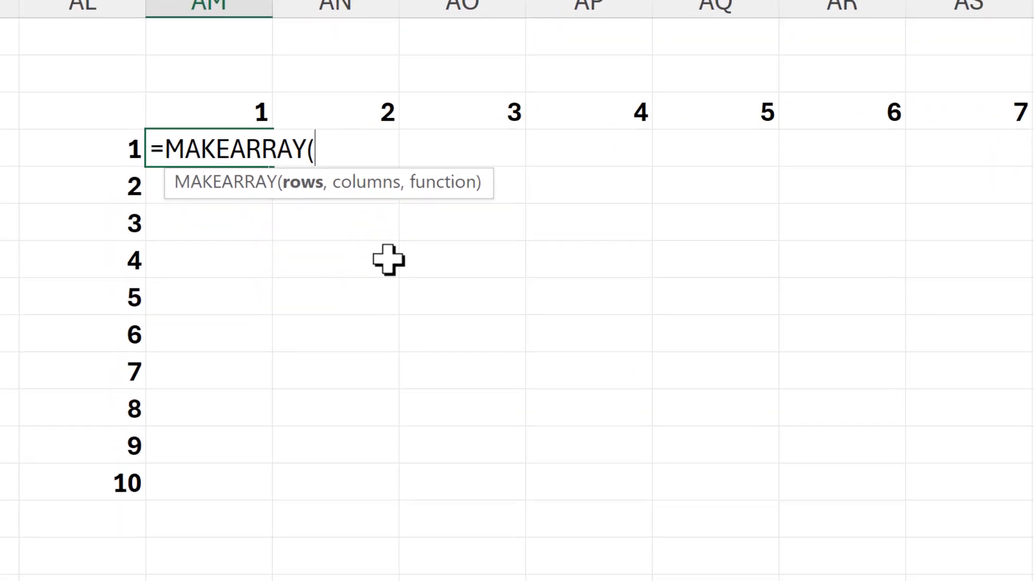
type("10,")
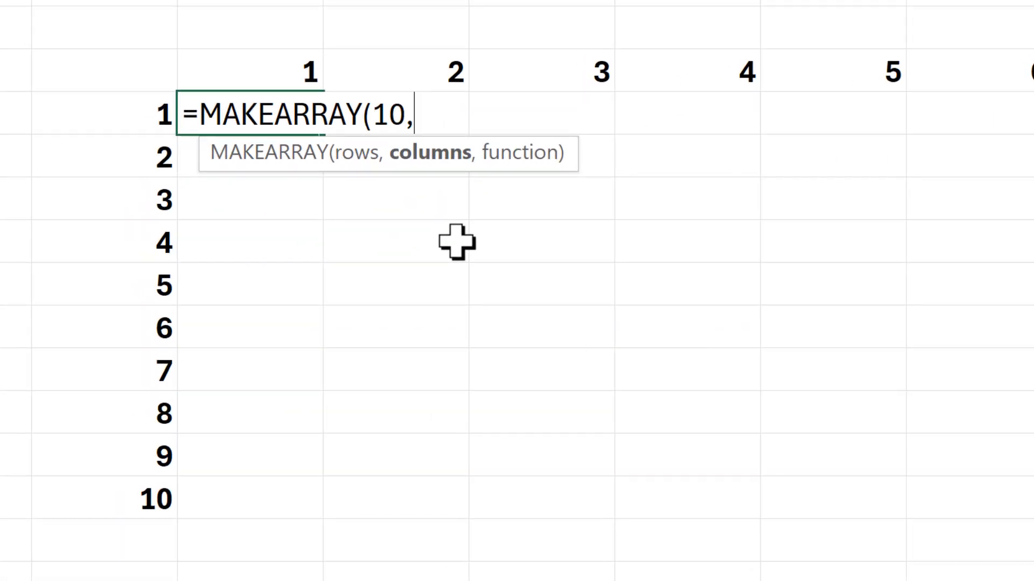
type("10,")
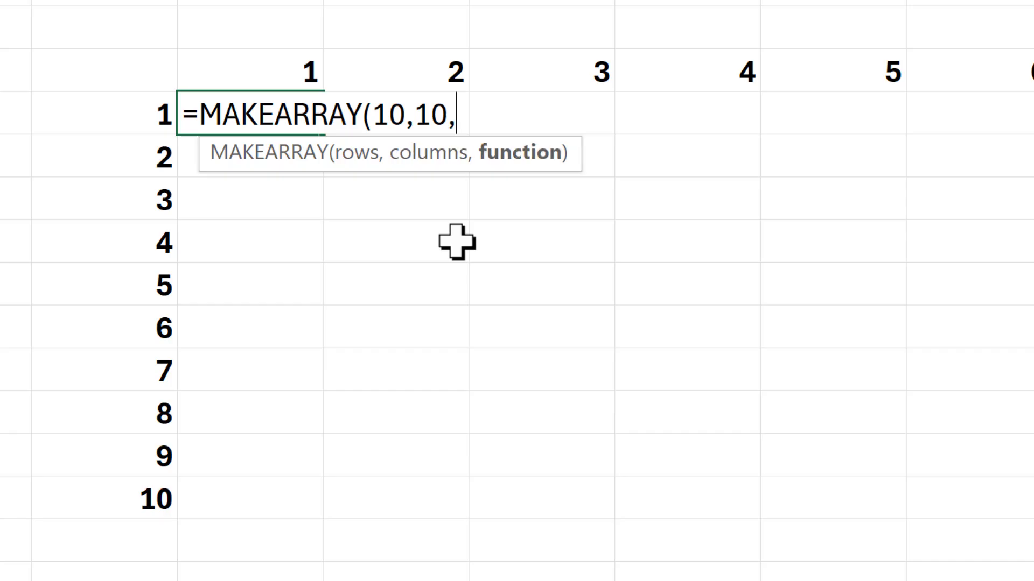
type("lamb")
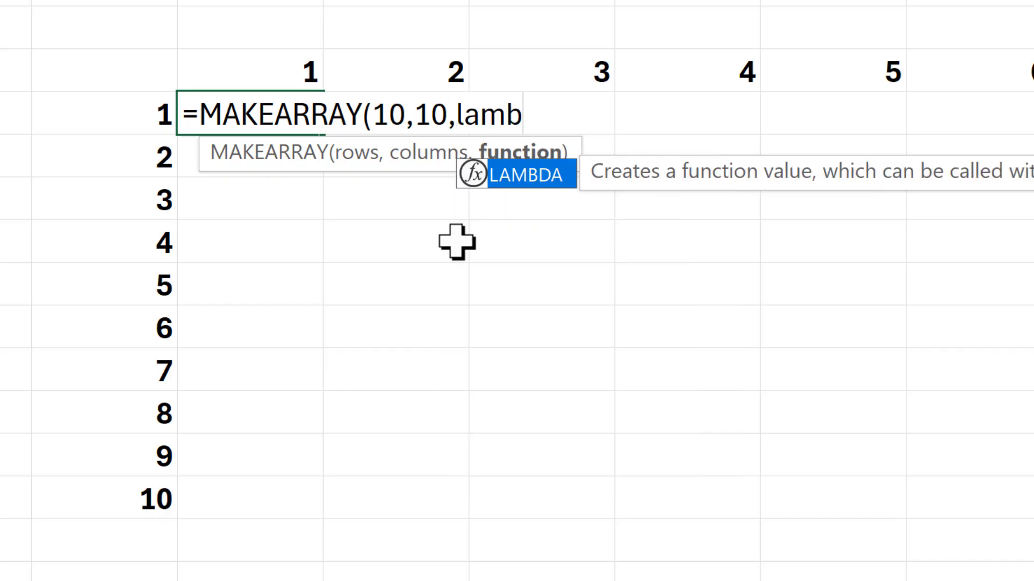
type("da")
key("Tab")
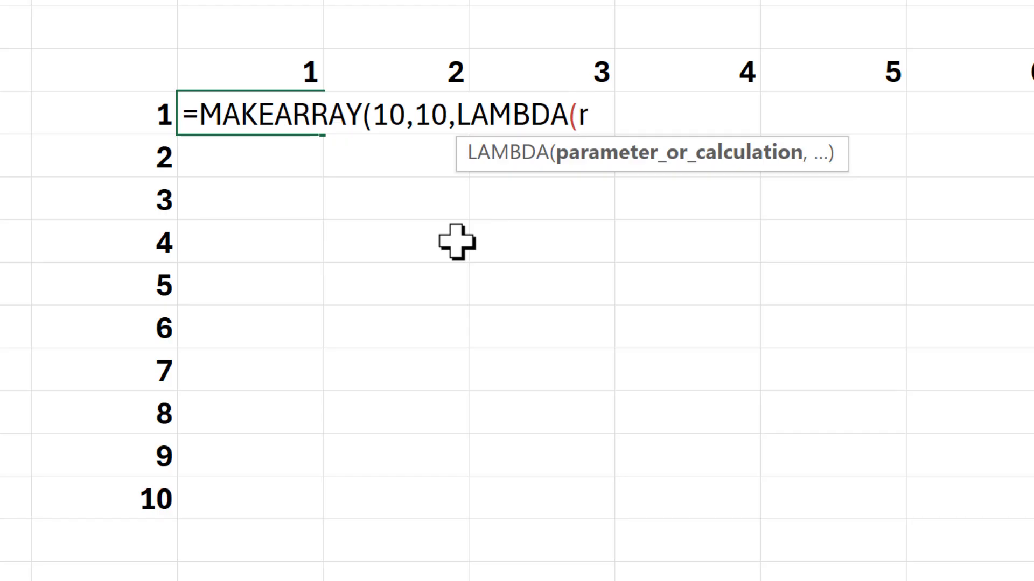
type("r,c")
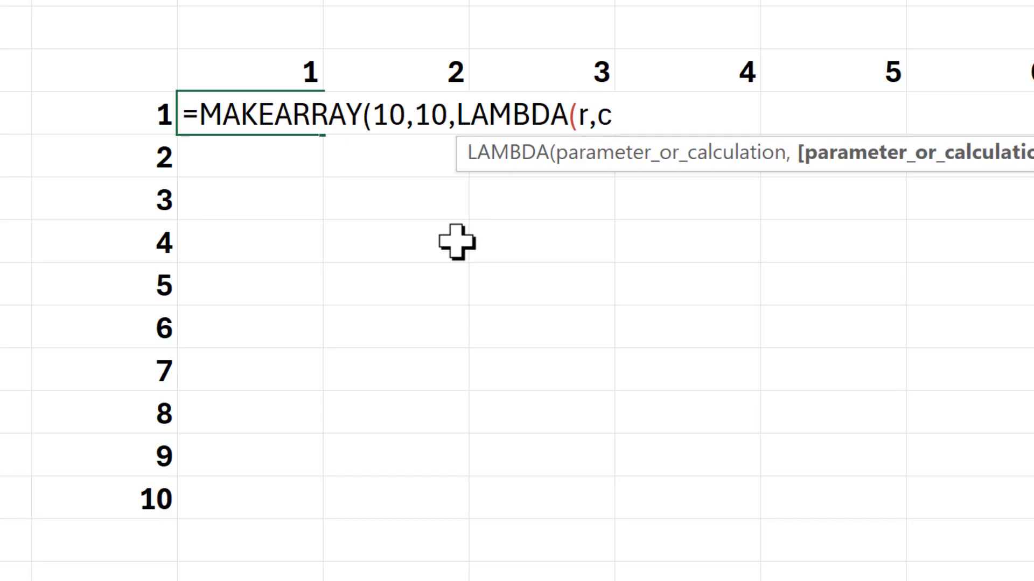
Step: Match parameters r and c to the row and column arguments, and complete the AM4 formula as =MAKEARRAY(10,10,LAMBDA(r,c,r*c))
double_click(583, 116)
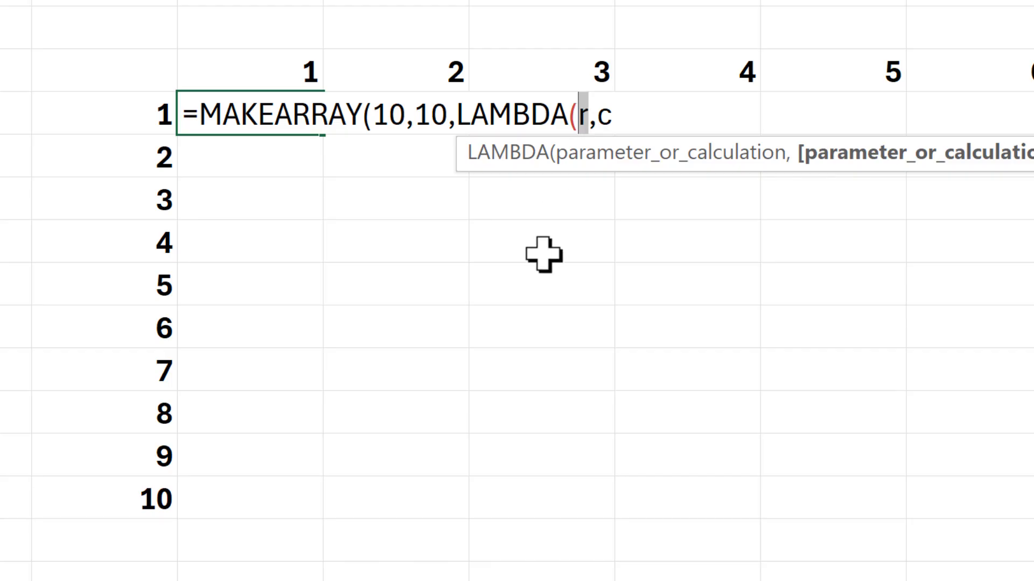
double_click(386, 114)
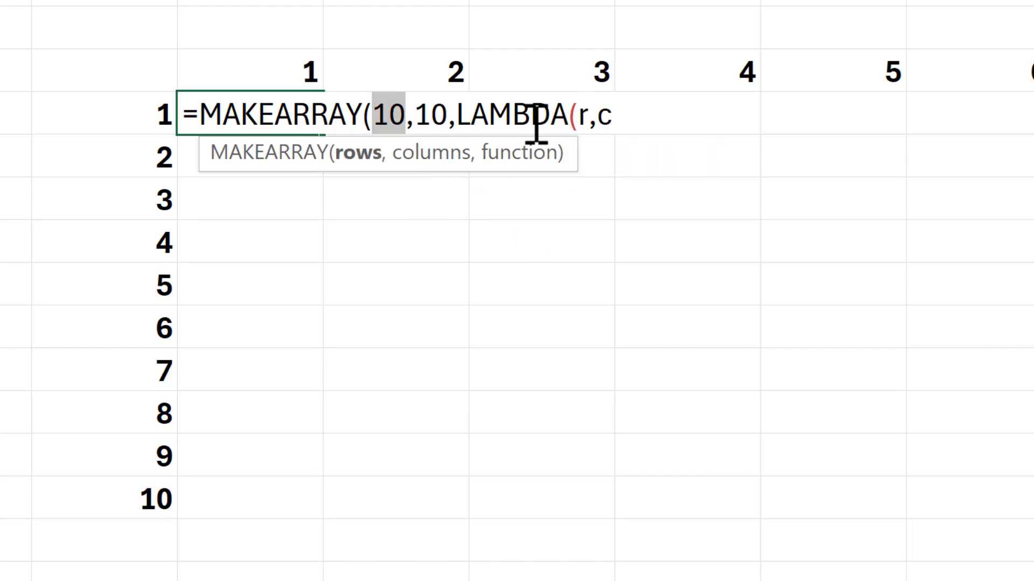
double_click(602, 115)
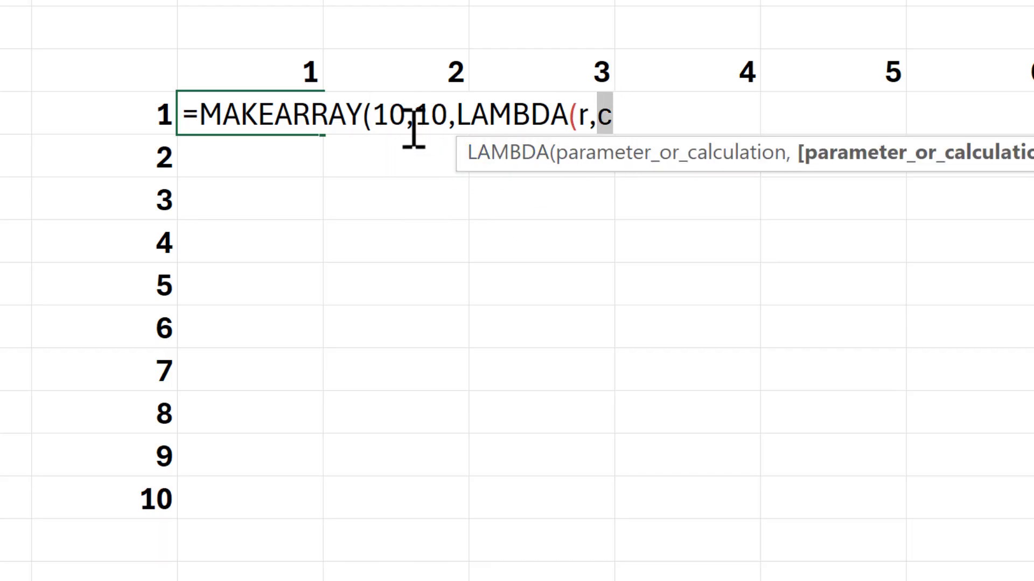
double_click(430, 114)
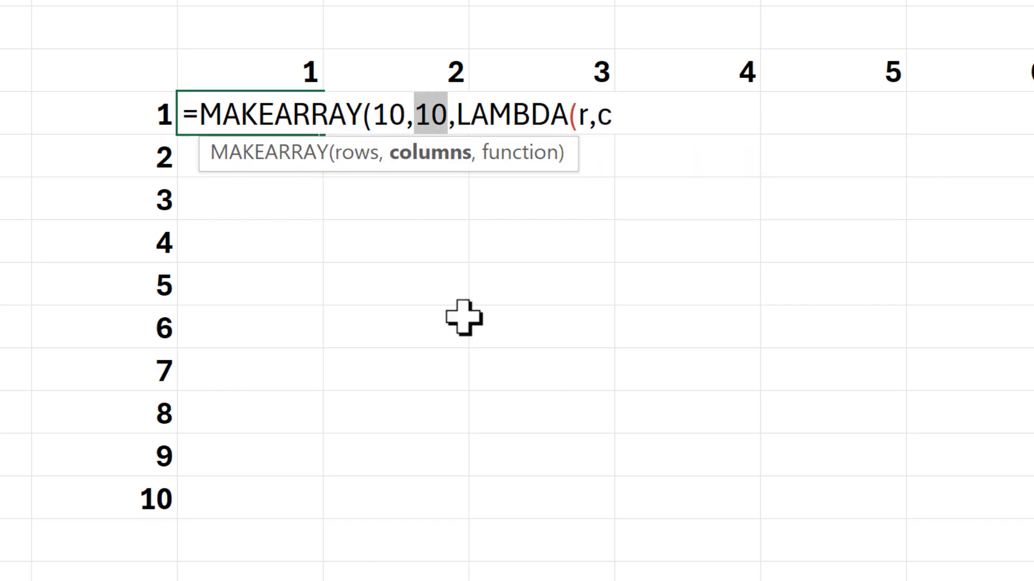
left_click(613, 117)
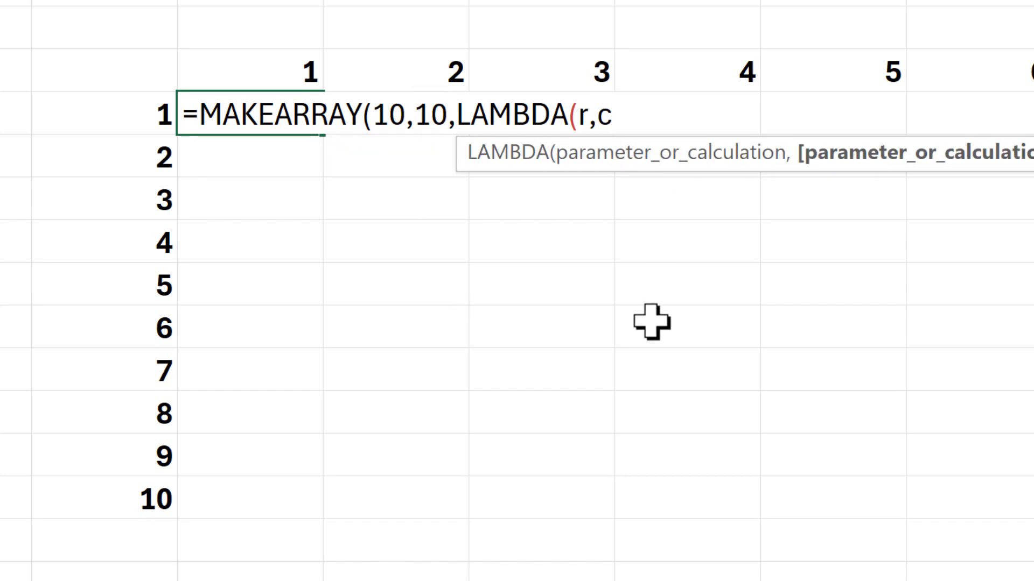
type(",")
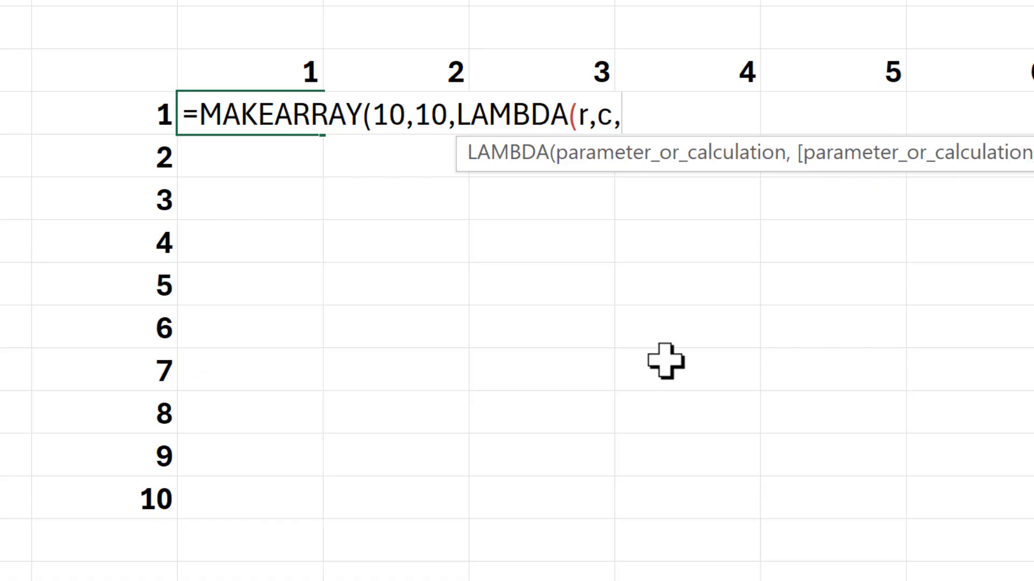
type("r*")
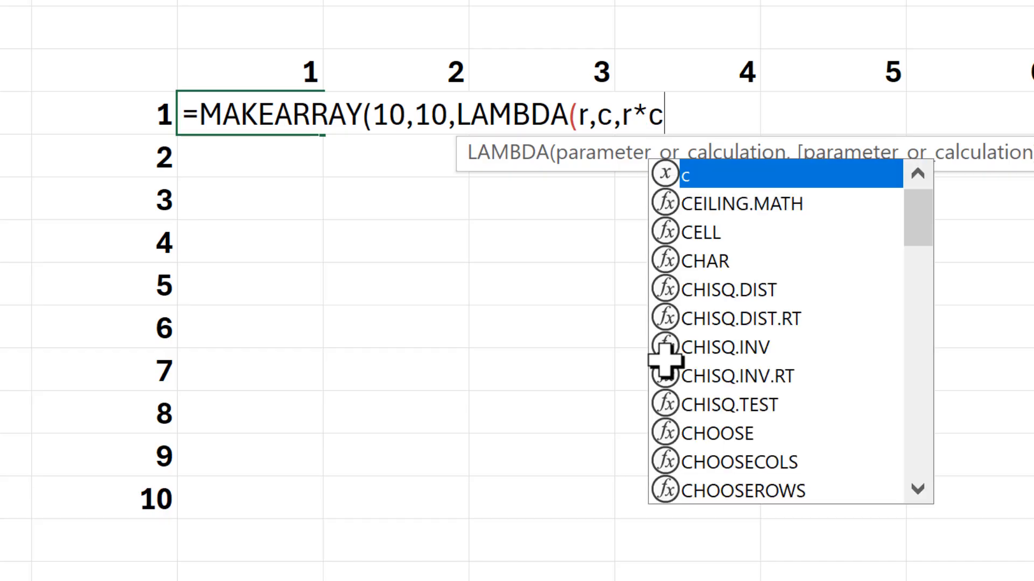
type("c))")
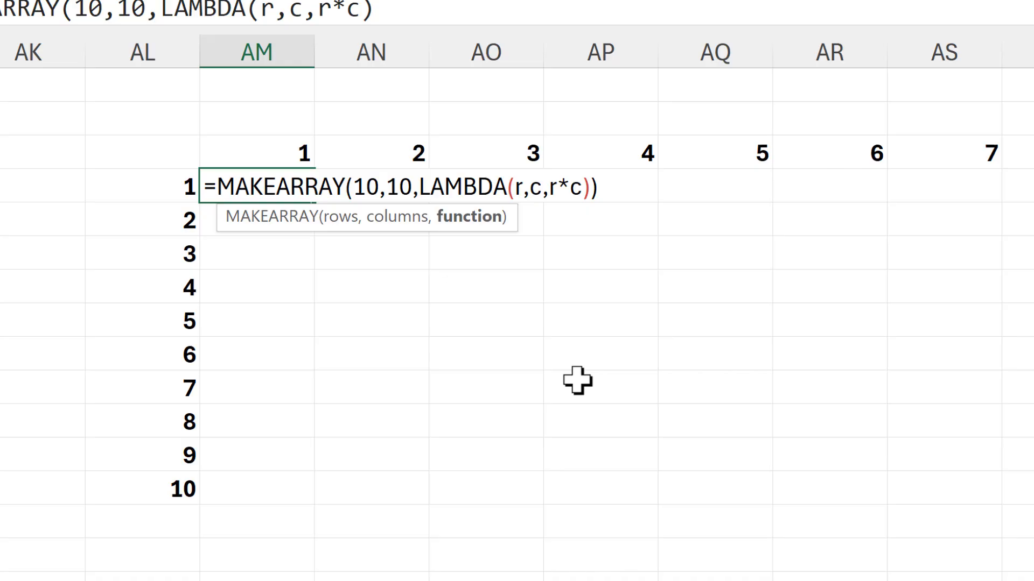
key("Return")
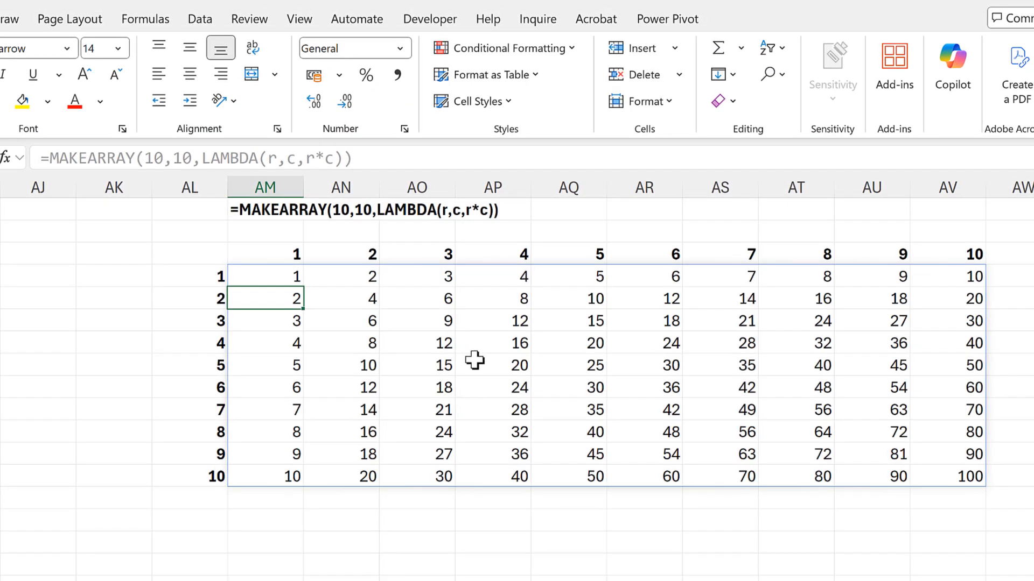
Step: Turn on Focus Cell and check the products in AP8, AT10 and AV13 against their row and column headers
left_click(474, 362)
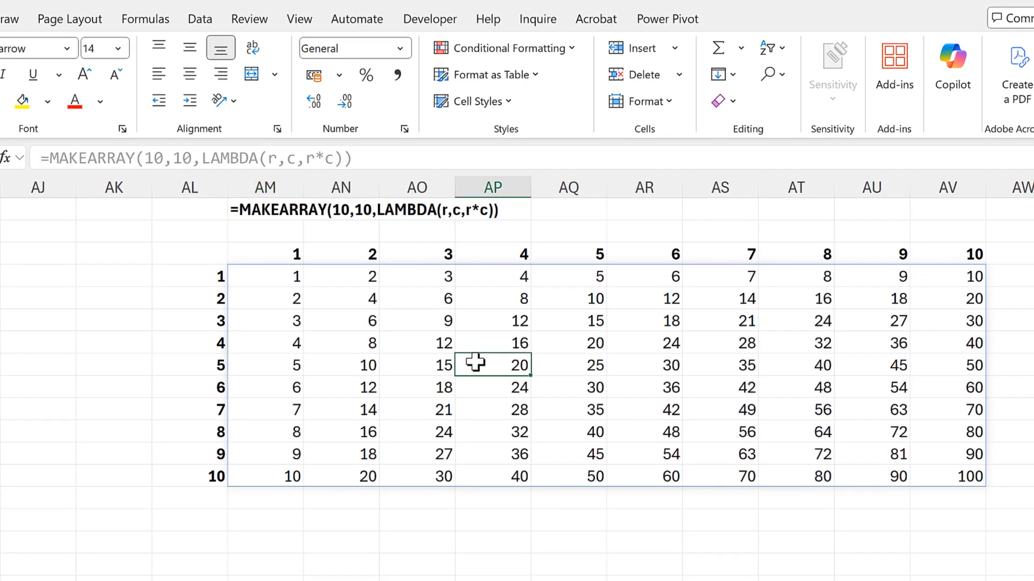
left_click(302, 19)
left_click(509, 102)
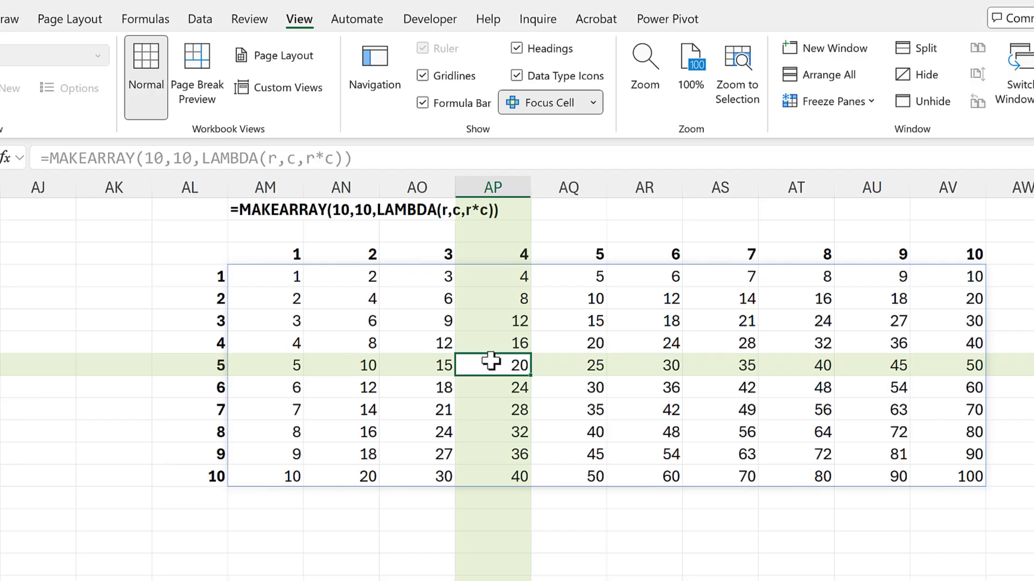
left_click(811, 413)
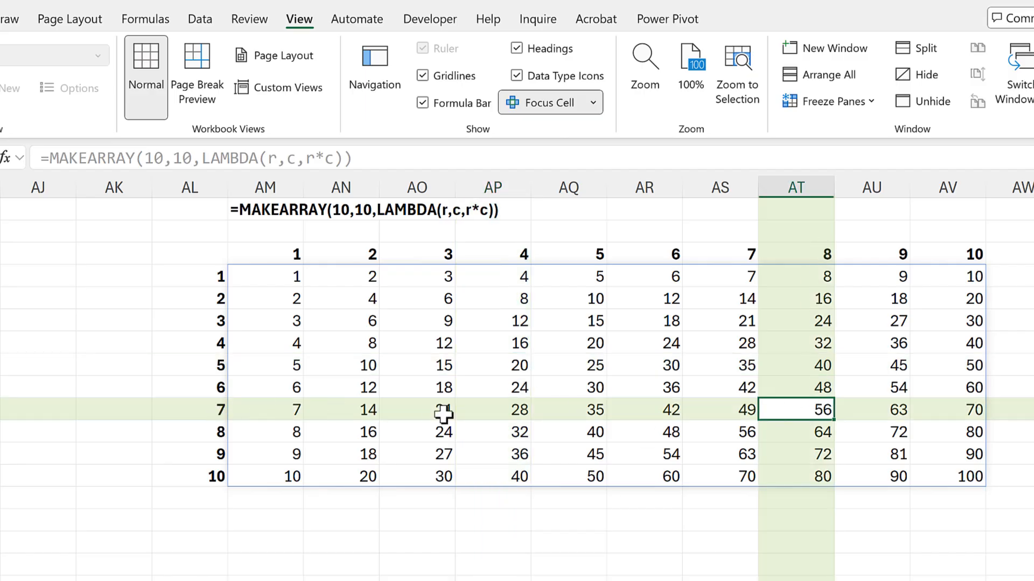
left_click(958, 477)
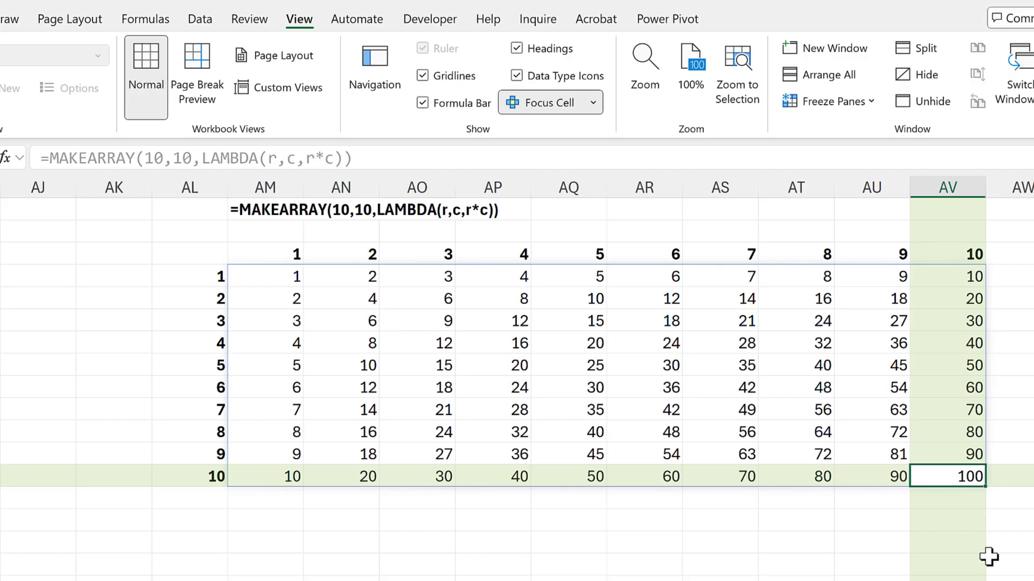
Step: Turn off Focus Cell, select empty cell AT15 below the multiplication table, and return to the sheet's first columns
left_click(549, 105)
left_click(799, 520)
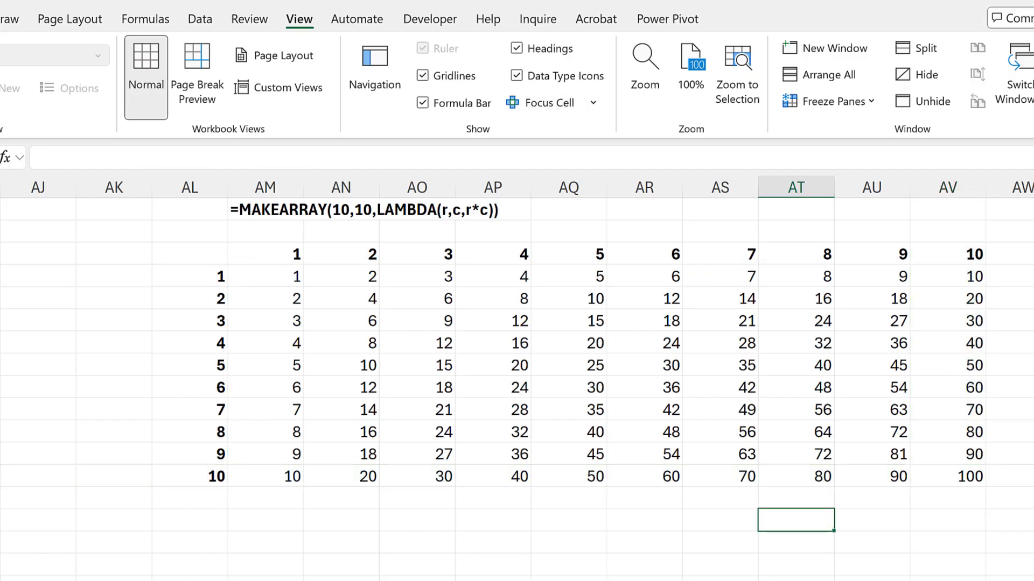
left_click_drag(956, 558, 680, 560)
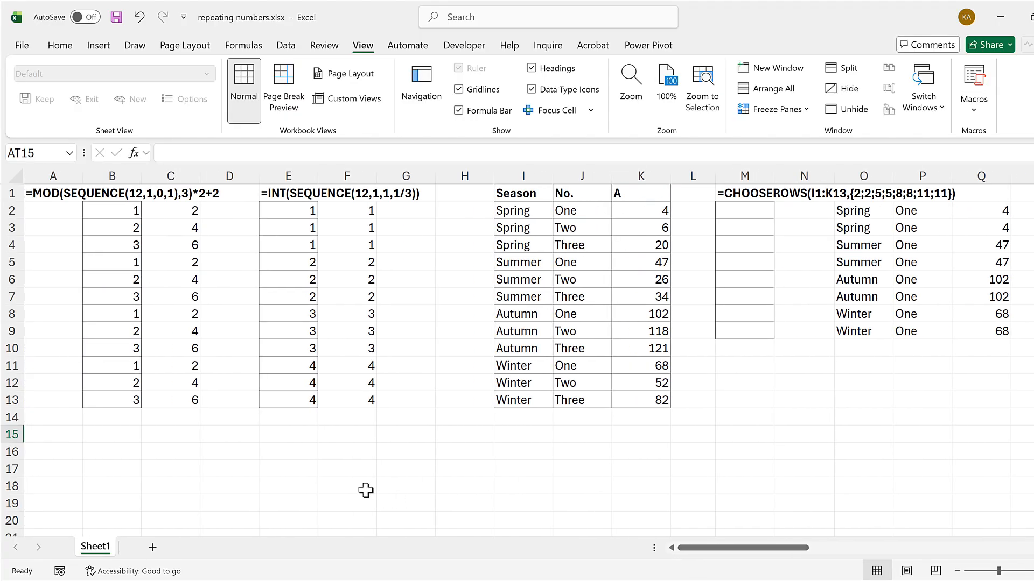